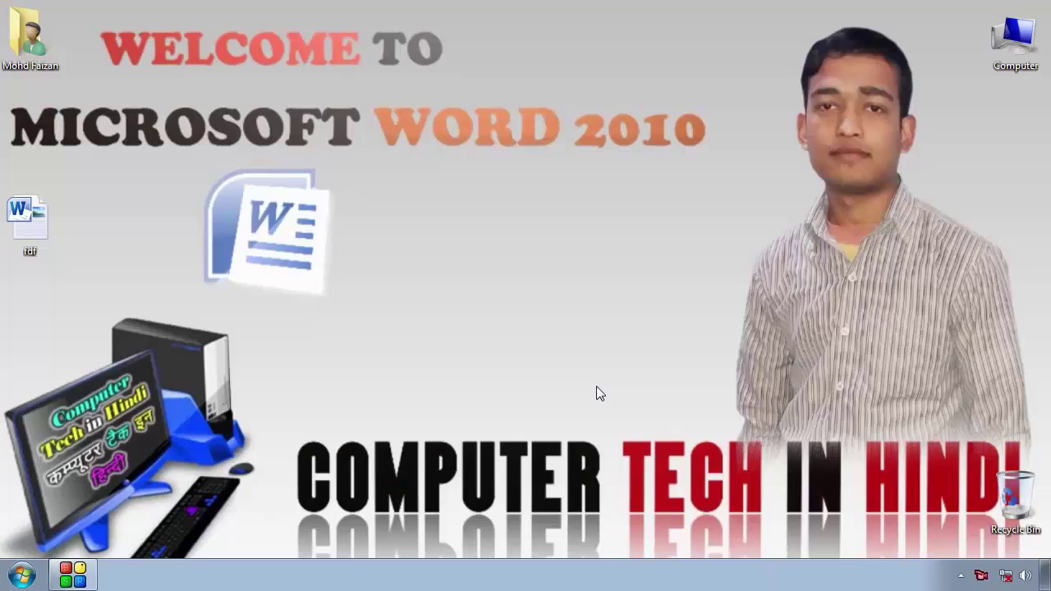
# Step: Launch Microsoft Word 2010 from the Start menu and close the Office Activation Wizard
pyautogui.click(22, 576)
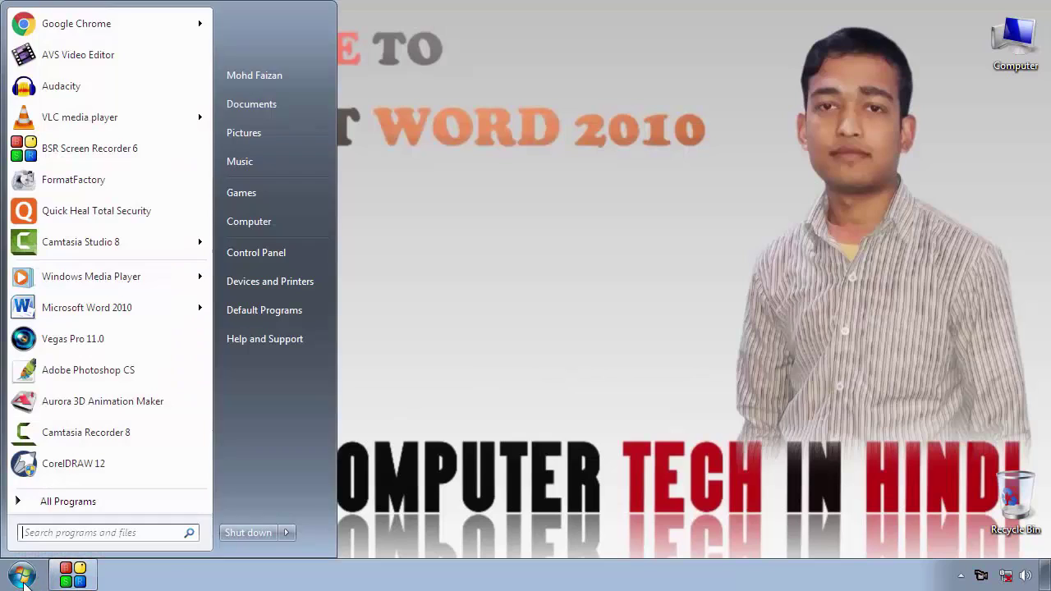
pyautogui.click(75, 312)
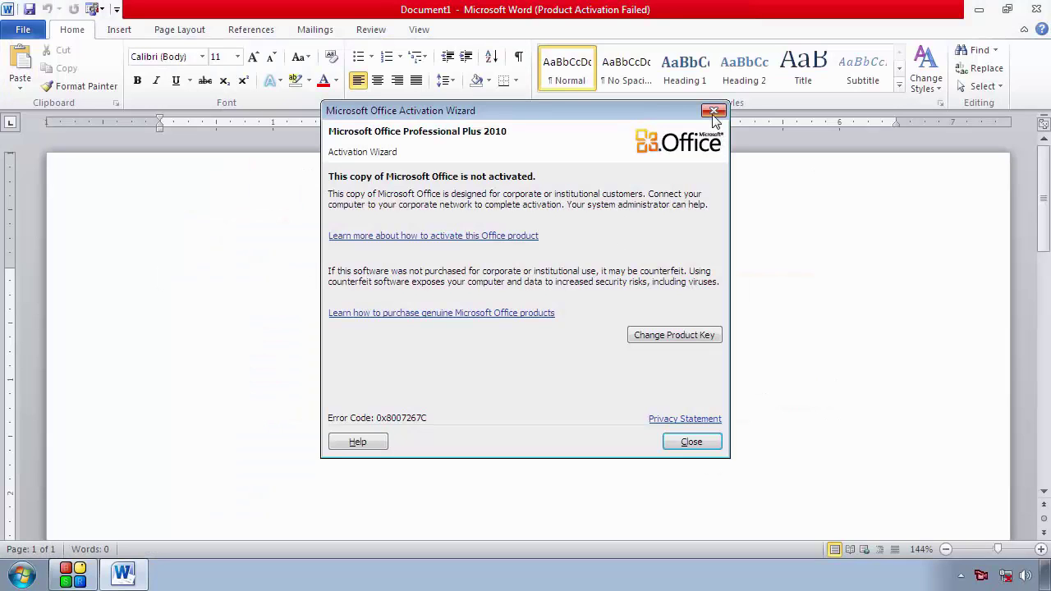
pyautogui.click(713, 111)
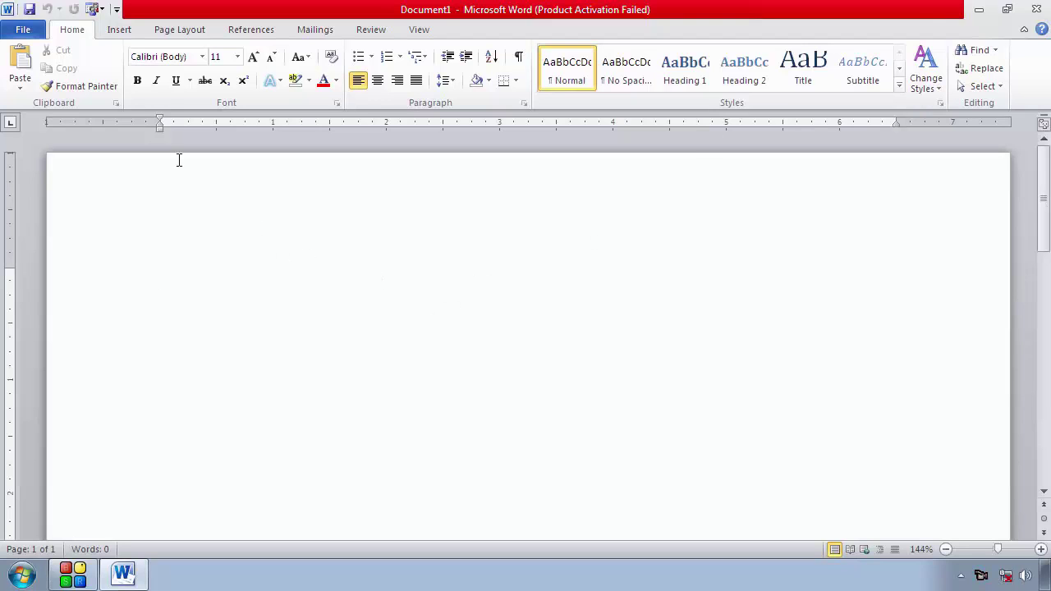
# Step: Start Draw Table from Insert > Table and drag the table's outer boundary
pyautogui.click(117, 30)
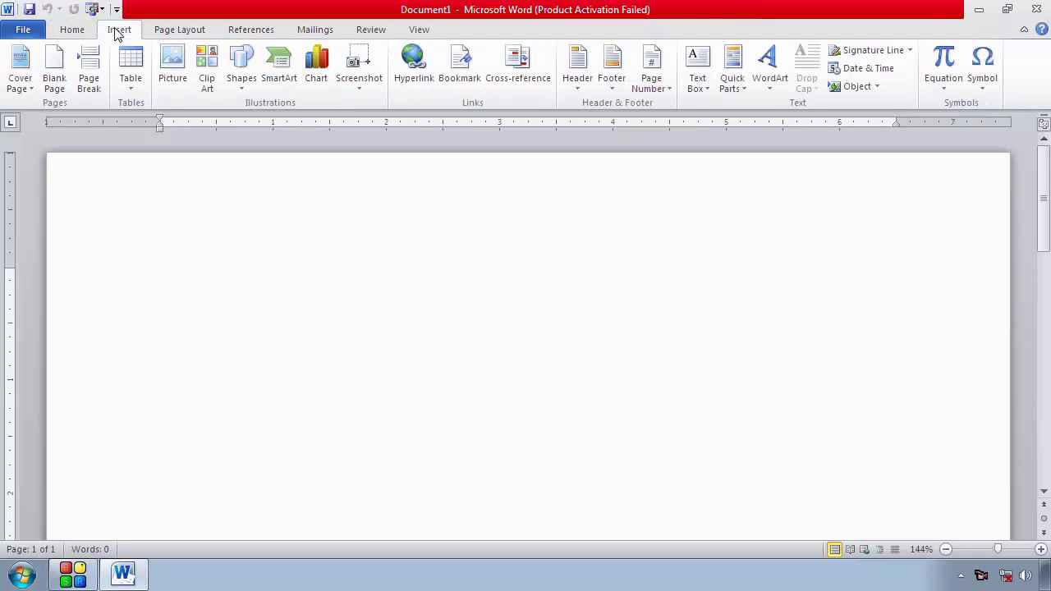
pyautogui.click(132, 91)
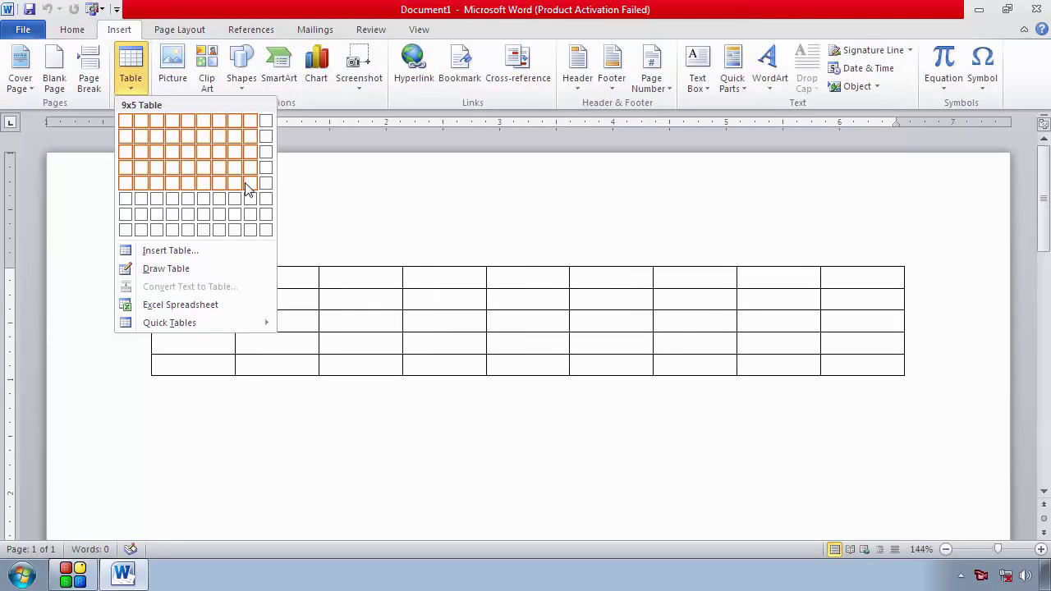
pyautogui.click(192, 268)
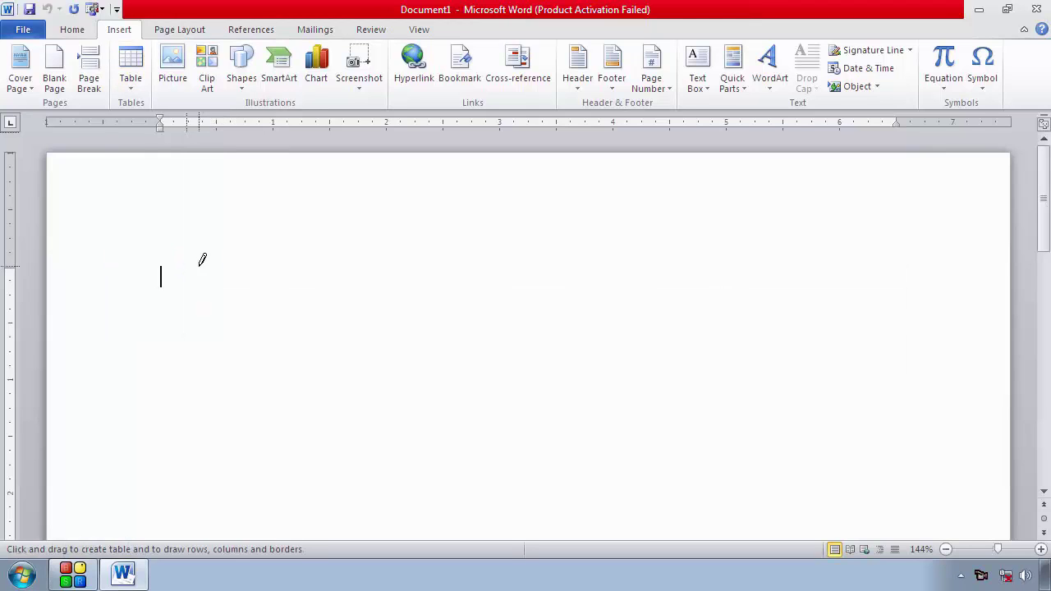
pyautogui.moveTo(183, 207); pyautogui.dragTo(865, 476)
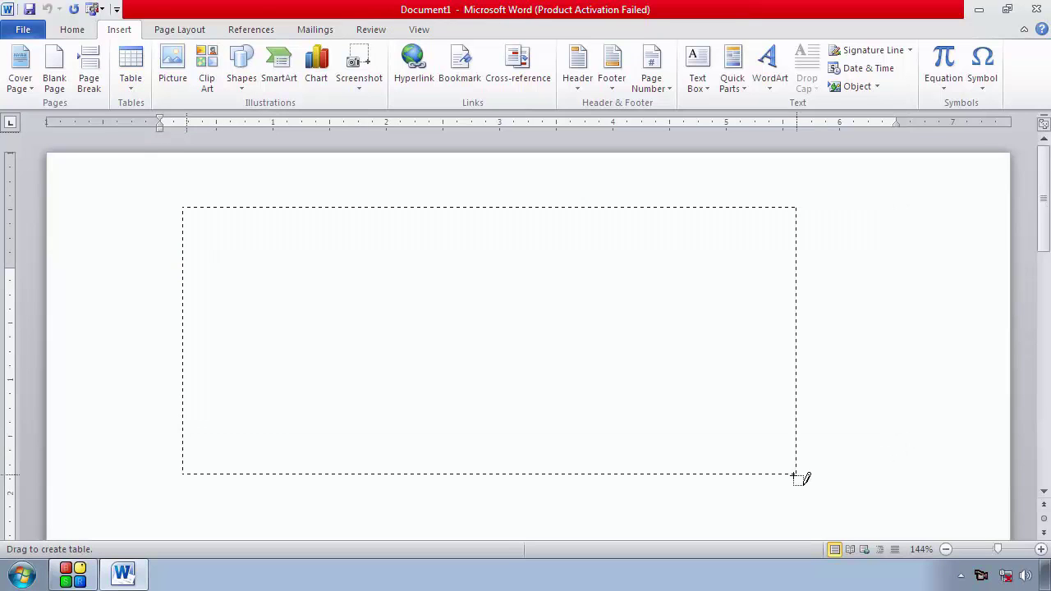
# Step: Draw three column dividers and a row line across the top, undoing one stray line
pyautogui.moveTo(246, 268)
pyautogui.mouseDown()
pyautogui.moveTo(269, 490)
pyautogui.moveTo(245, 532)
pyautogui.moveTo(244, 507)
pyautogui.mouseUp()
pyautogui.moveTo(752, 242); pyautogui.dragTo(763, 450)
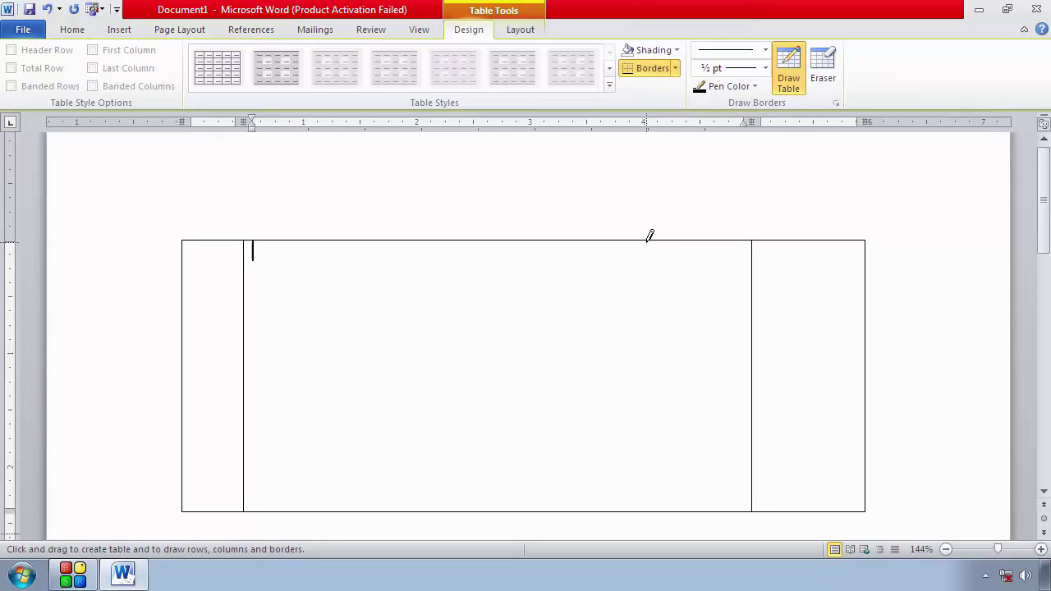
pyautogui.moveTo(647, 246); pyautogui.dragTo(670, 505)
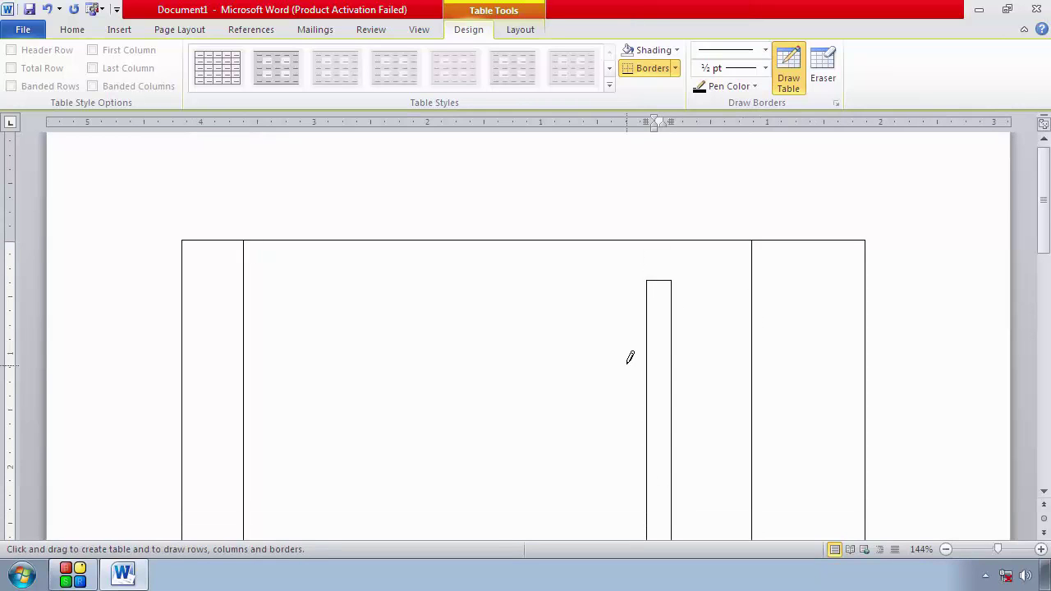
pyautogui.hotkey('ctrl', 'z')
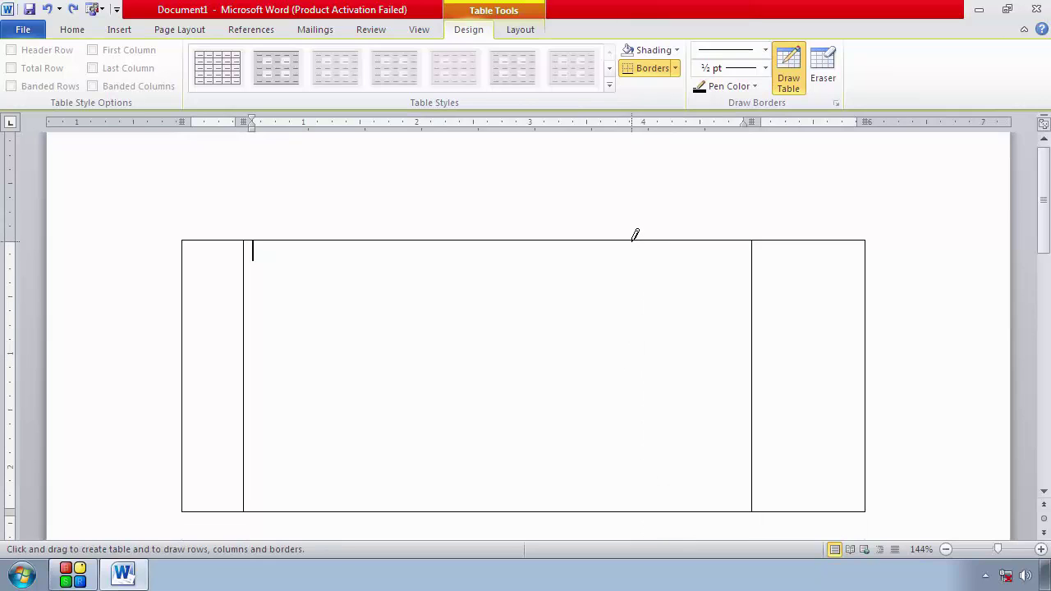
pyautogui.moveTo(633, 236); pyautogui.dragTo(634, 404)
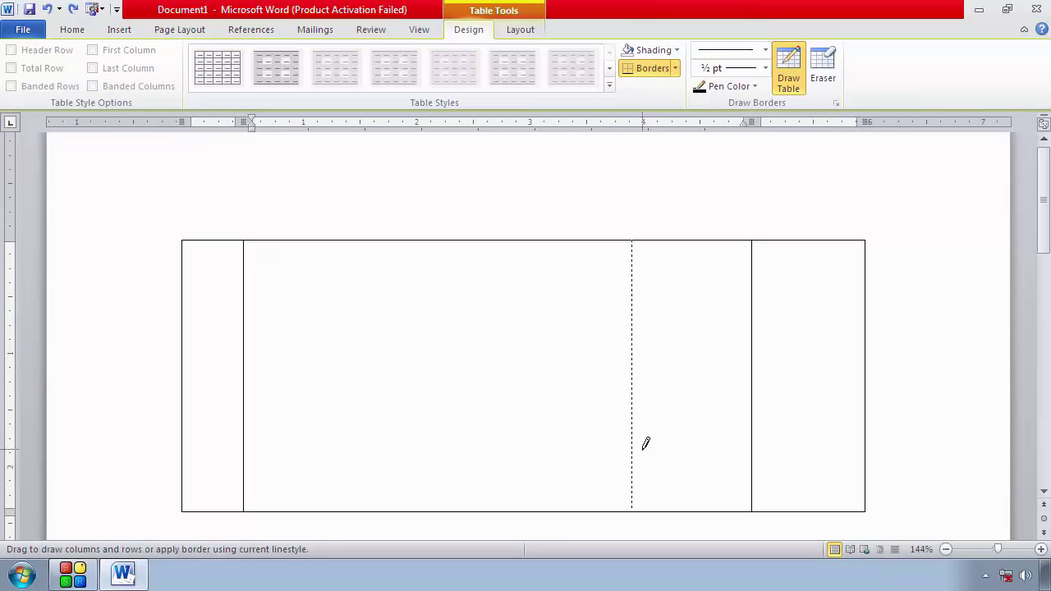
pyautogui.moveTo(645, 443); pyautogui.dragTo(645, 443)
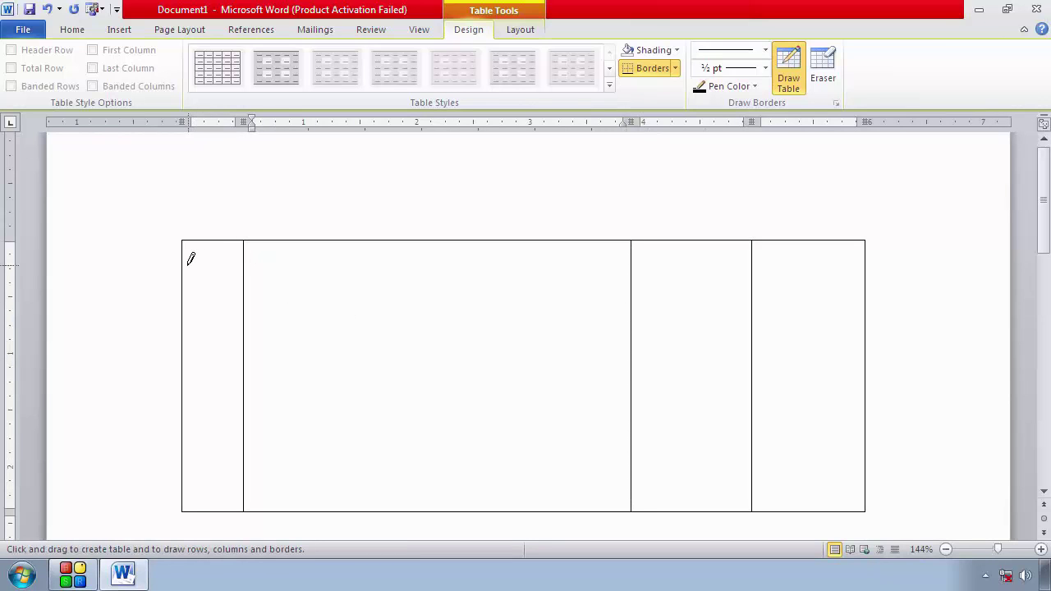
pyautogui.moveTo(184, 265); pyautogui.dragTo(793, 265)
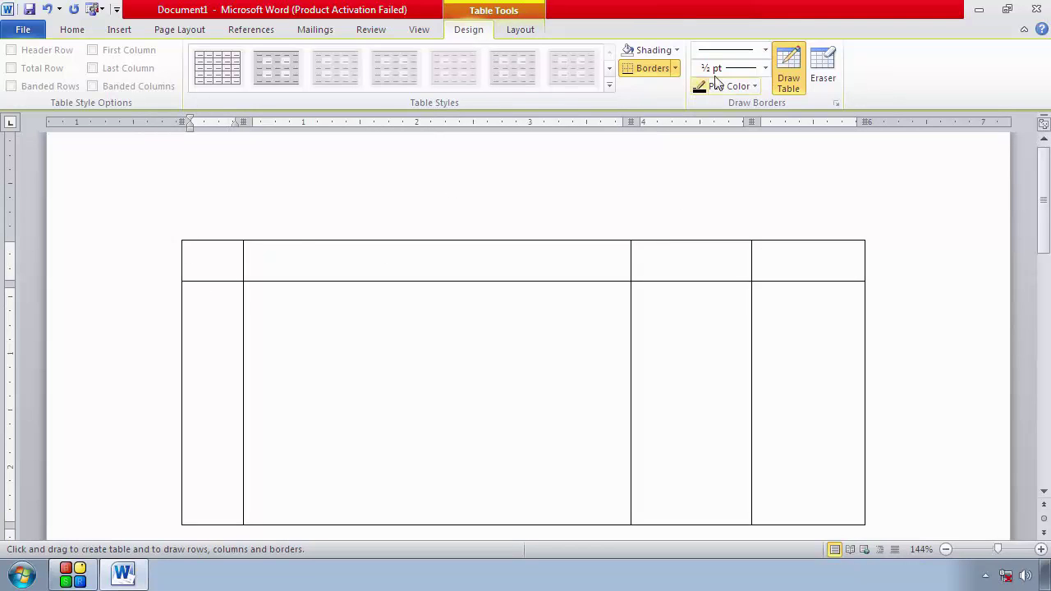
# Step: Turn off Draw Table and drag the table's move handle slightly to the right
pyautogui.click(784, 75)
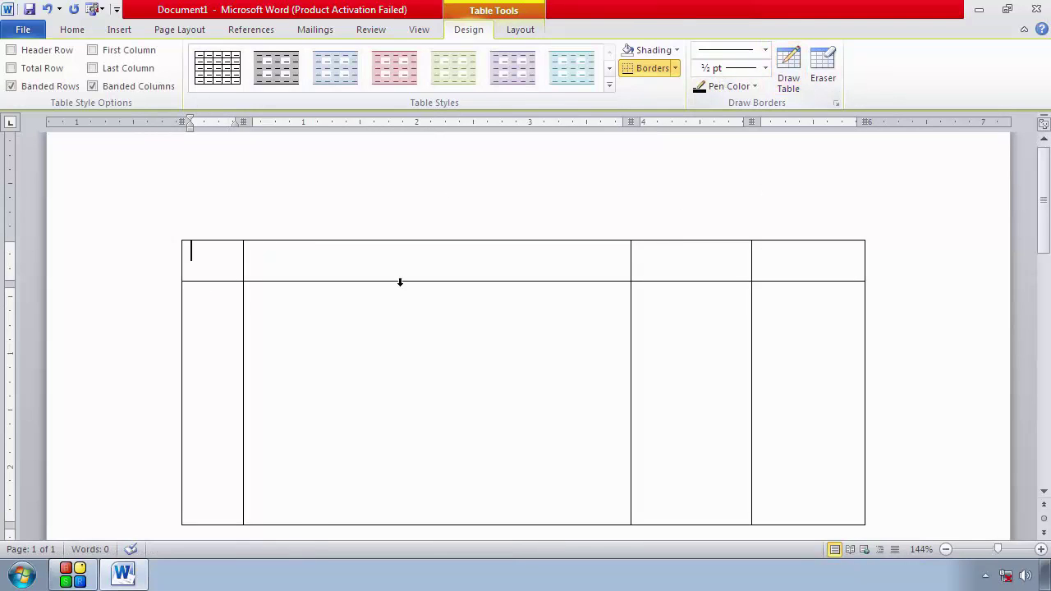
pyautogui.click(119, 29)
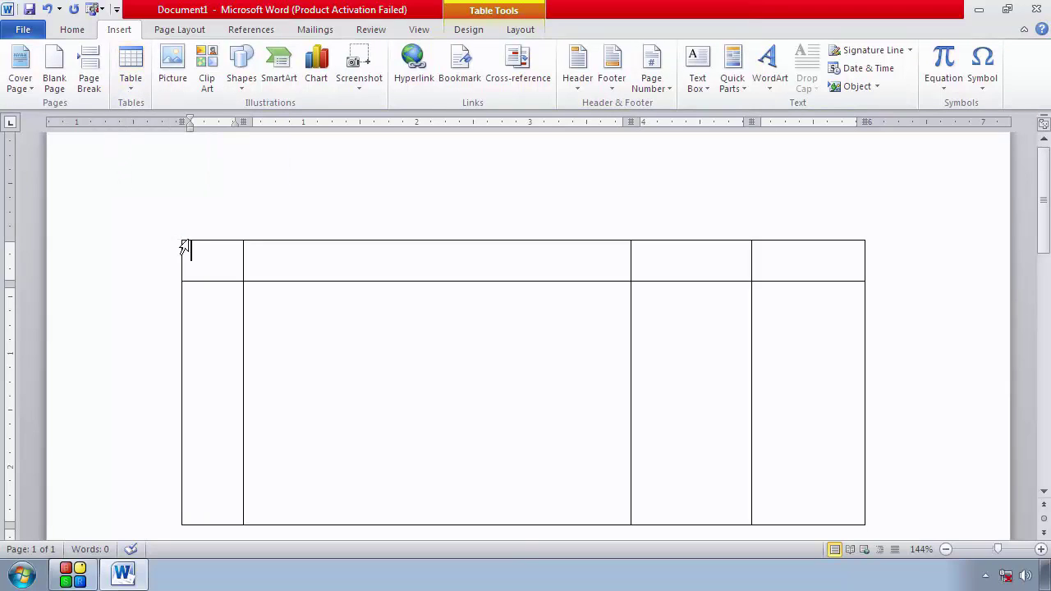
pyautogui.moveTo(261, 275)
pyautogui.click(175, 236)
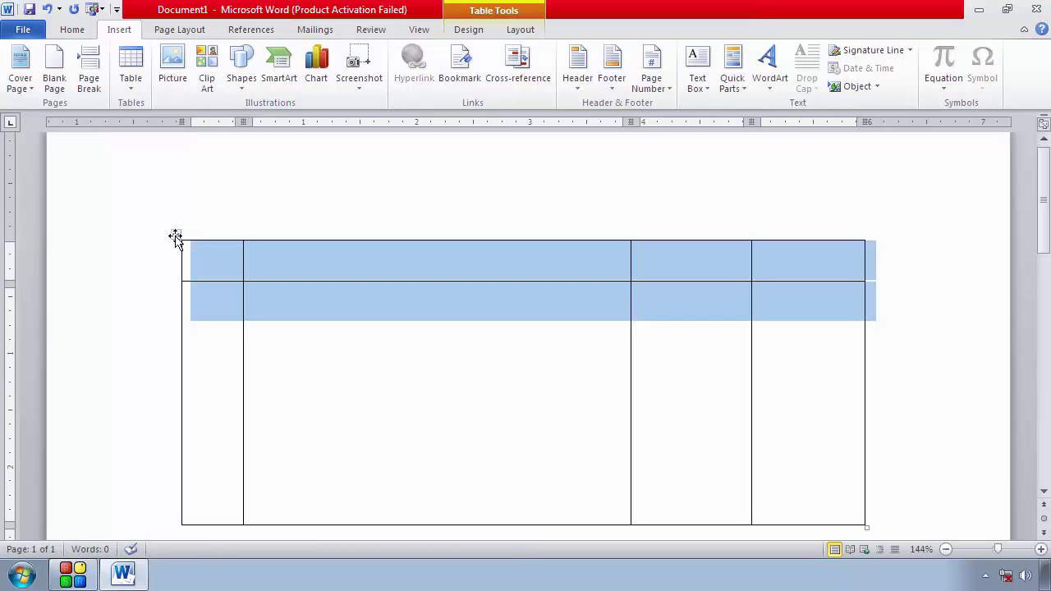
pyautogui.moveTo(175, 236); pyautogui.dragTo(228, 211)
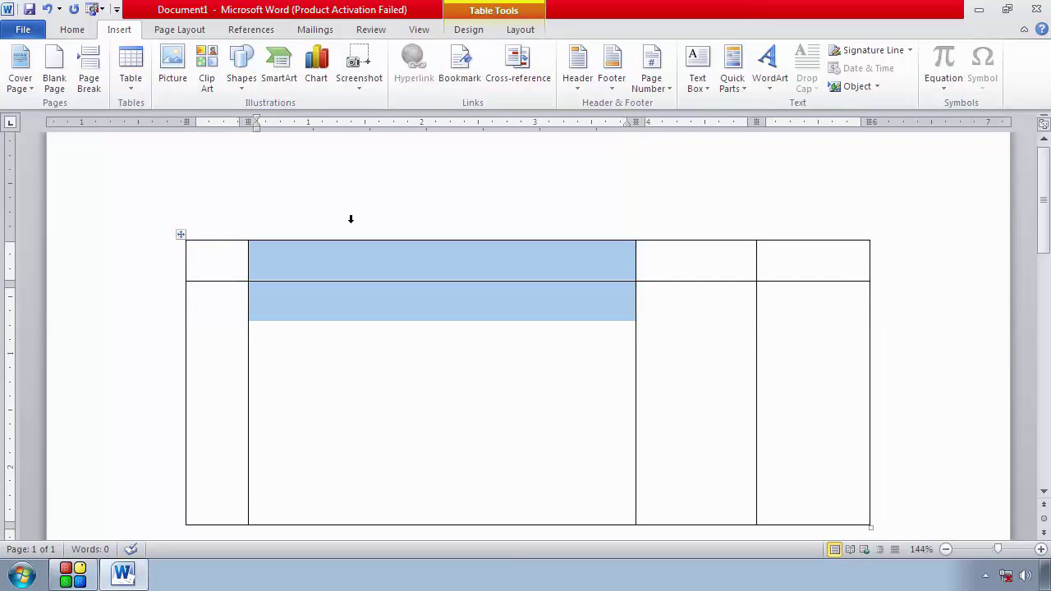
# Step: Look over the Table Tools Design and Layout tabs, try selecting rows and columns, then deselect
pyautogui.click(465, 29)
pyautogui.click(517, 31)
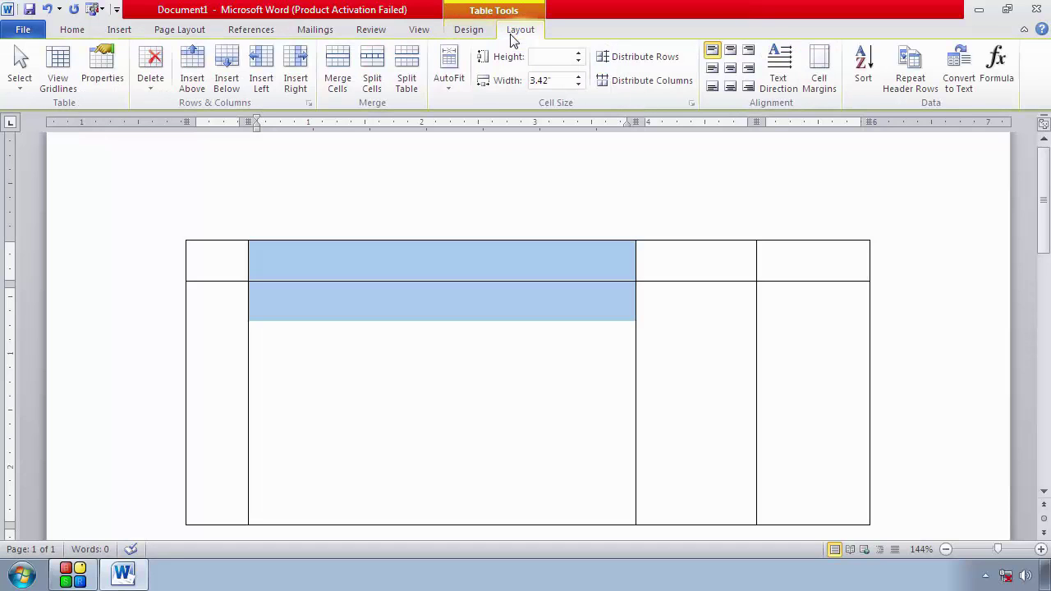
pyautogui.click(236, 269)
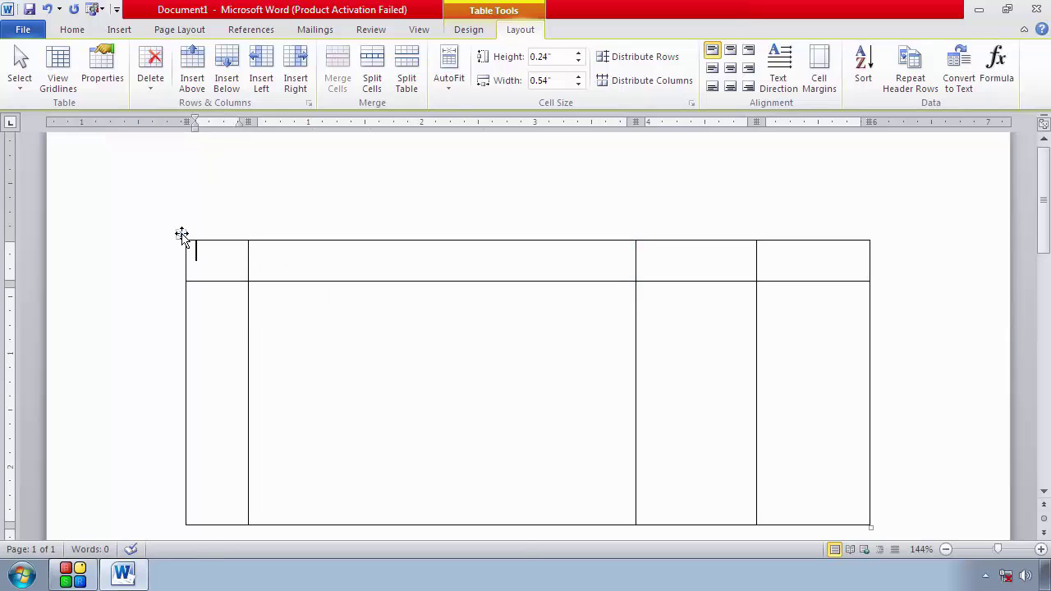
pyautogui.click(183, 238)
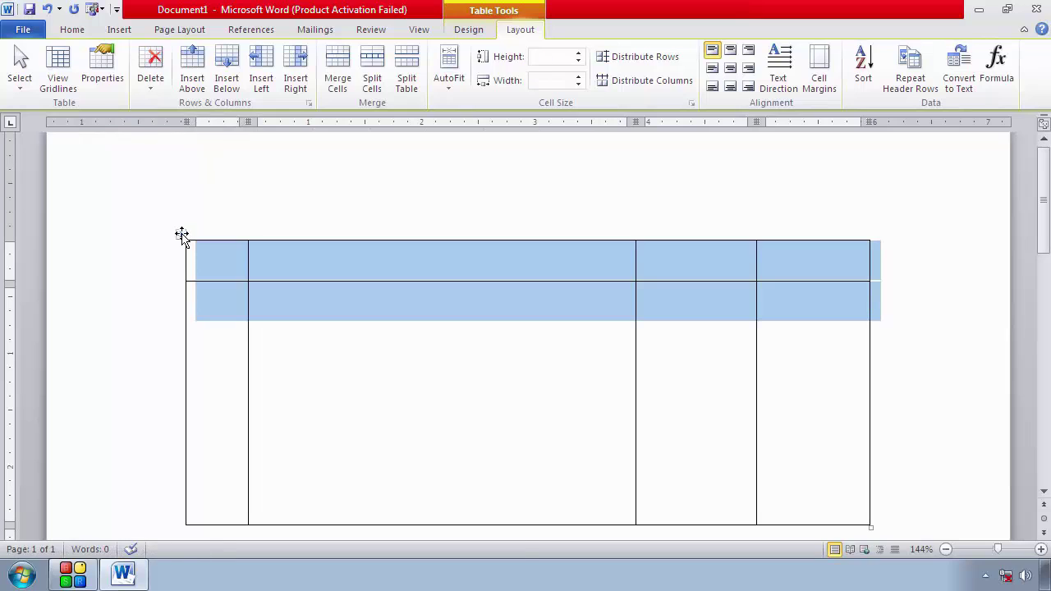
pyautogui.click(428, 192)
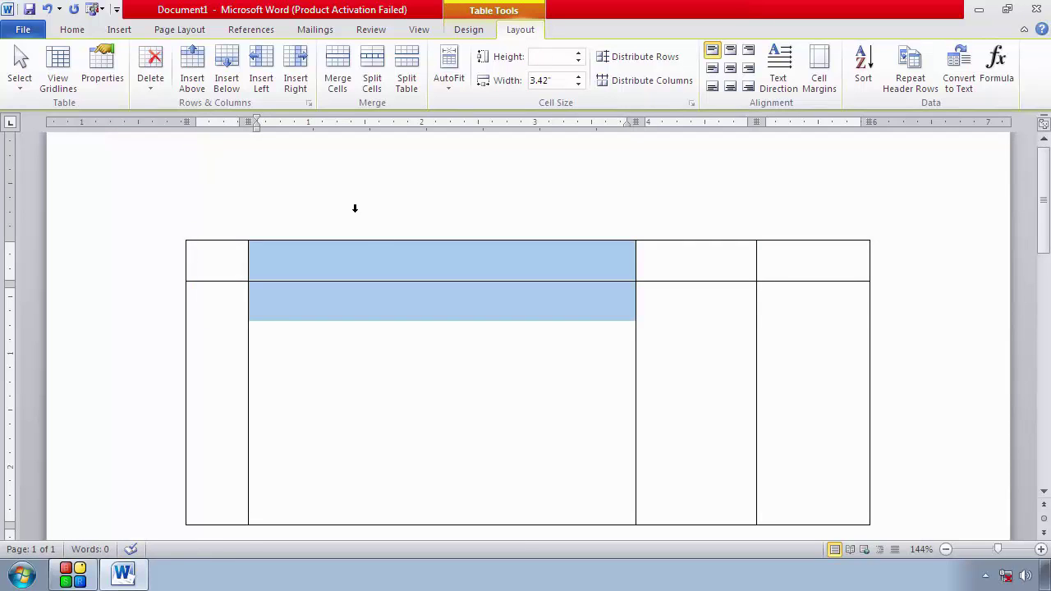
pyautogui.scroll(-1, 355, 215)
pyautogui.scroll(-4, 366, 271)
pyautogui.click(373, 323)
pyautogui.scroll(2, 375, 338)
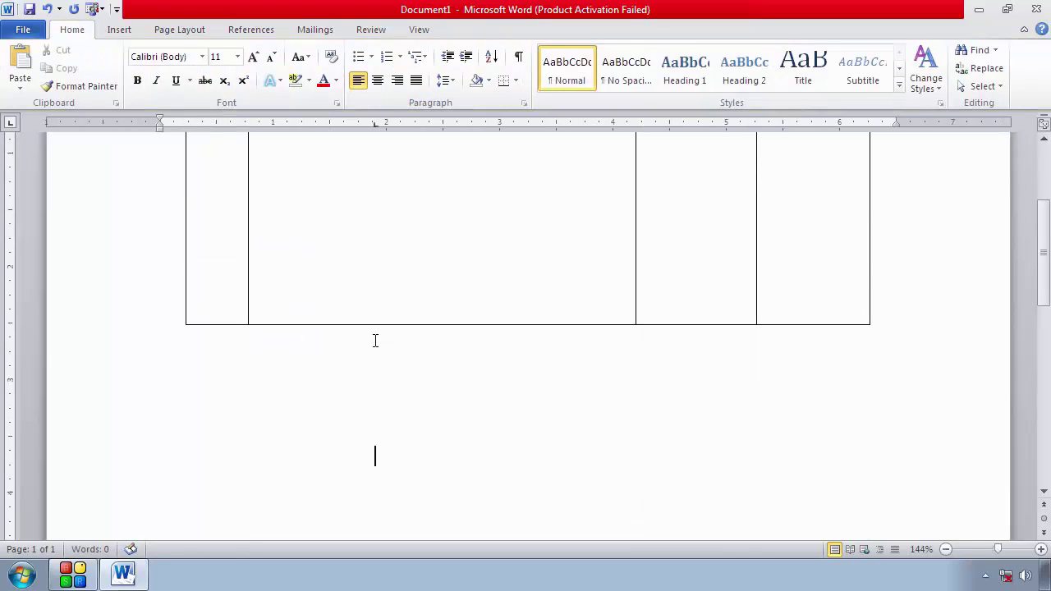
pyautogui.scroll(3, 375, 338)
pyautogui.scroll(1, 365, 328)
pyautogui.scroll(-1, 448, 271)
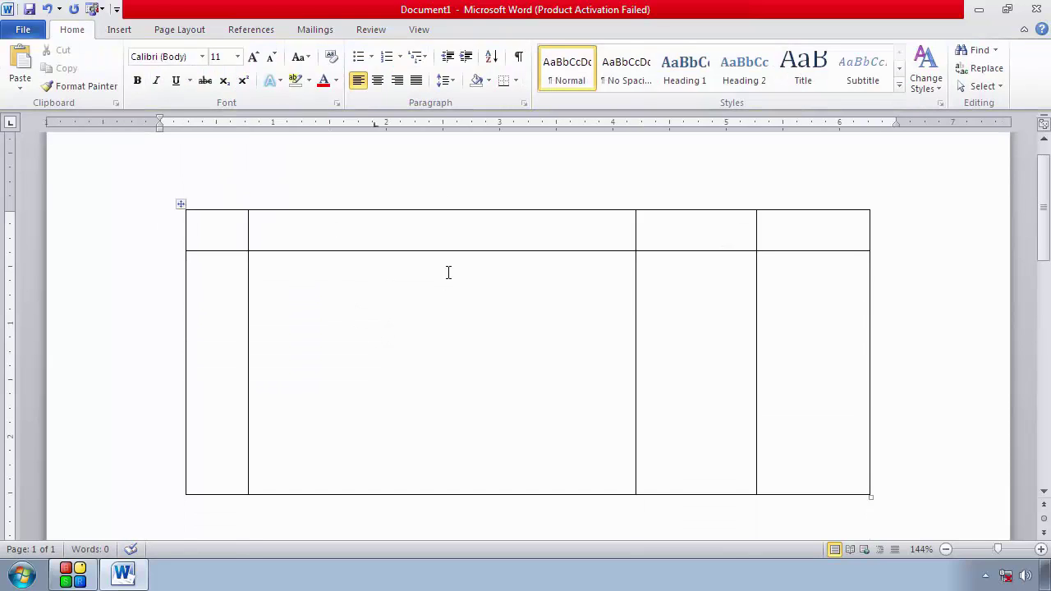
pyautogui.scroll(-3, 445, 307)
pyautogui.scroll(-1, 426, 336)
pyautogui.scroll(1, 403, 362)
pyautogui.scroll(2, 344, 410)
pyautogui.scroll(2, 293, 449)
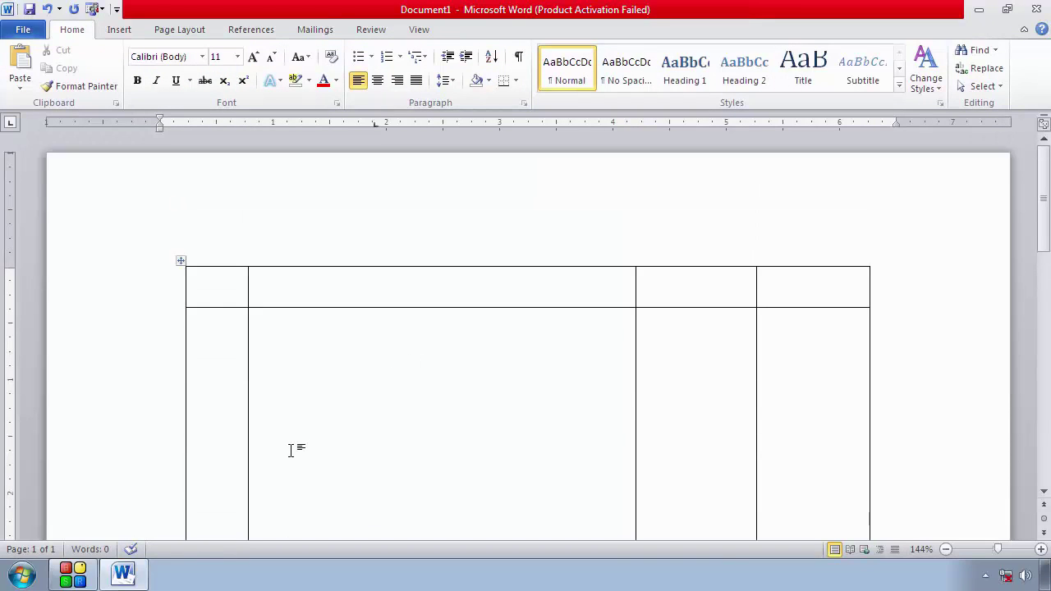
pyautogui.scroll(-2, 292, 450)
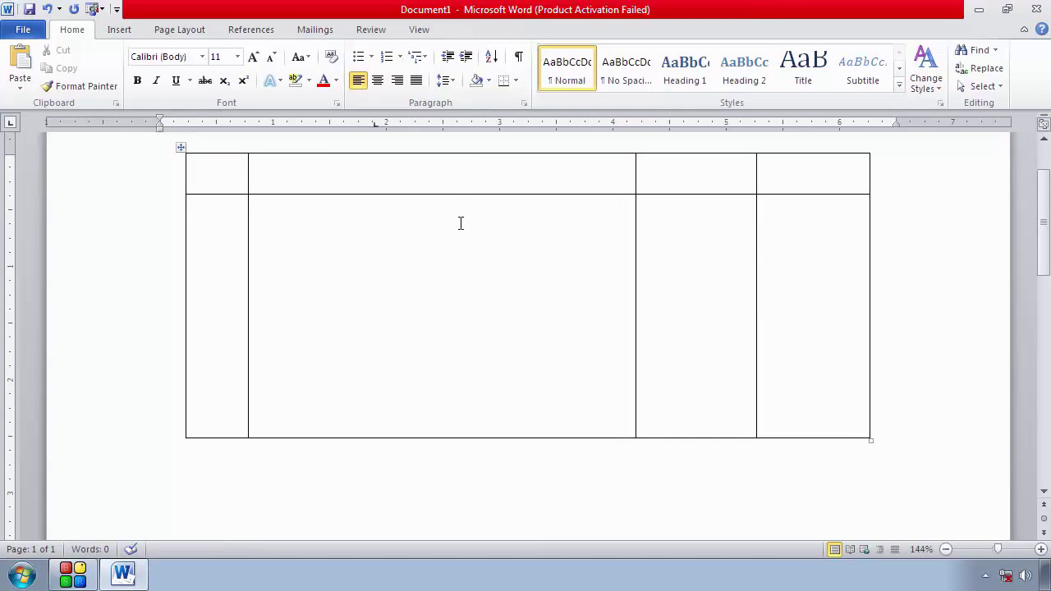
pyautogui.scroll(1, 459, 223)
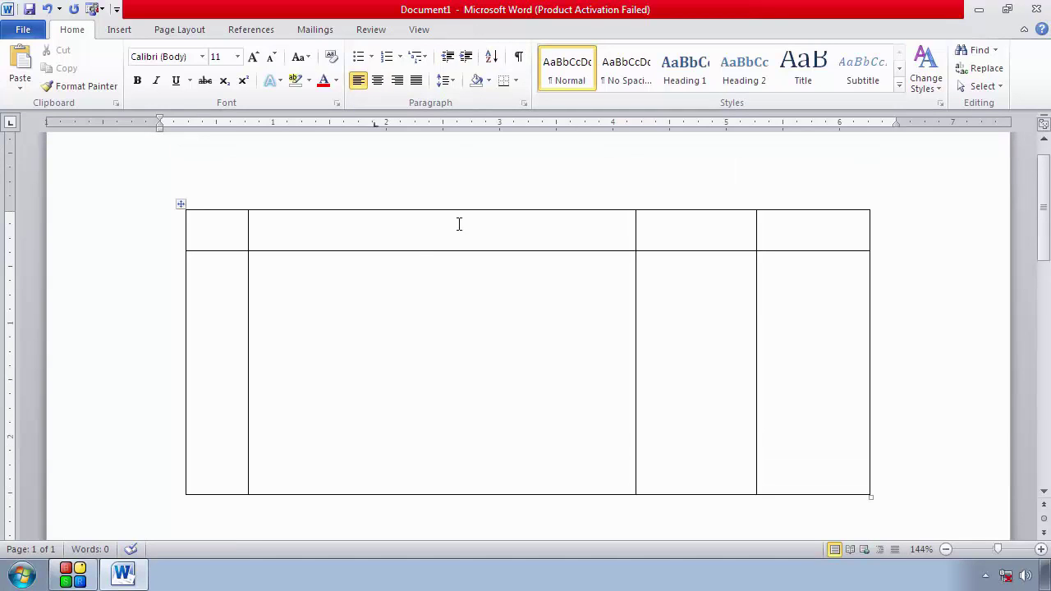
pyautogui.click(206, 220)
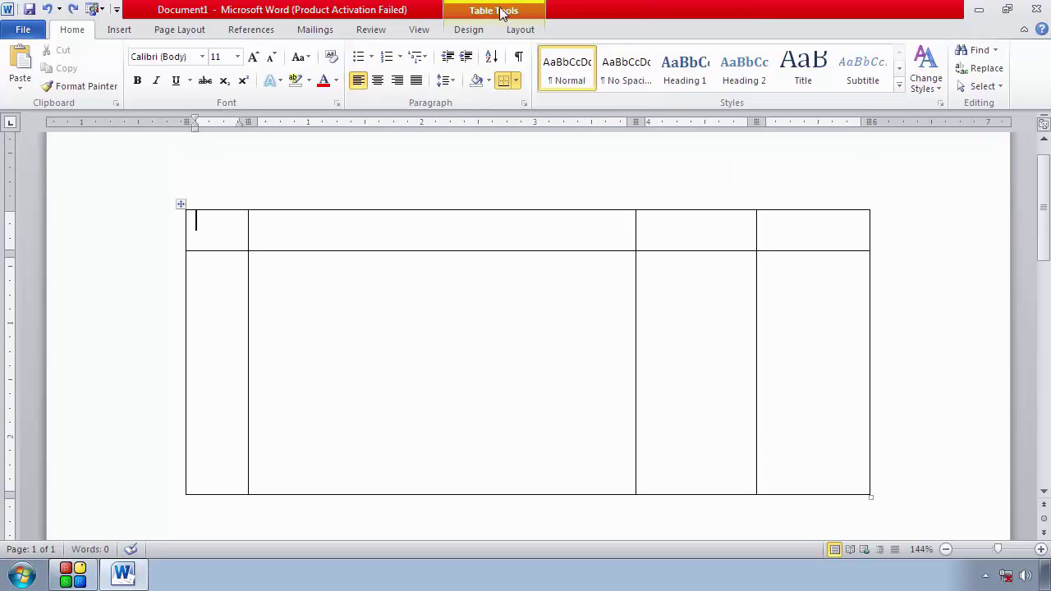
pyautogui.click(464, 33)
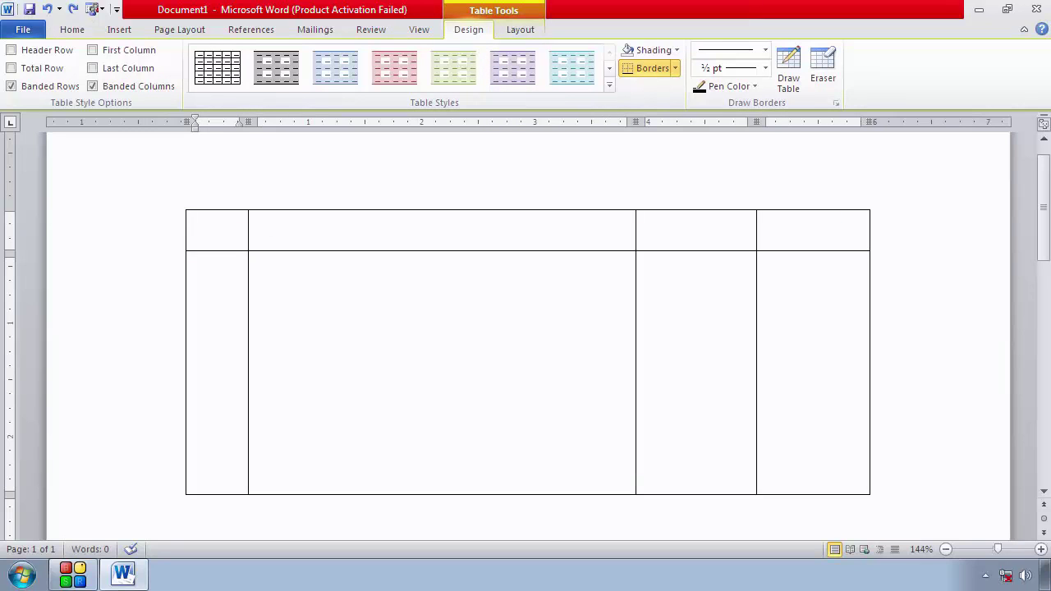
pyautogui.press('Tab')
pyautogui.click(174, 218)
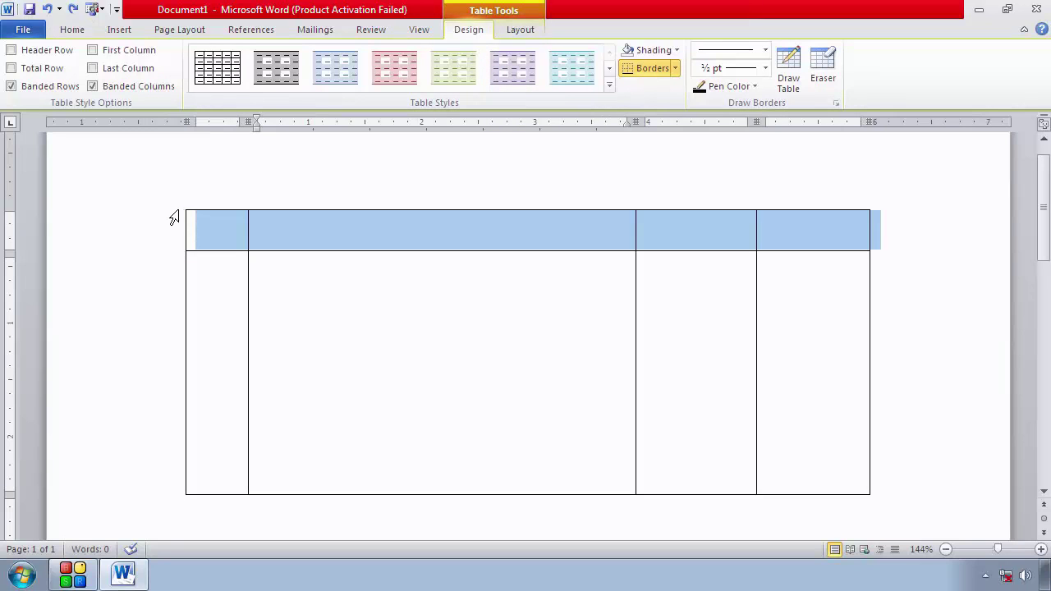
pyautogui.click(199, 260)
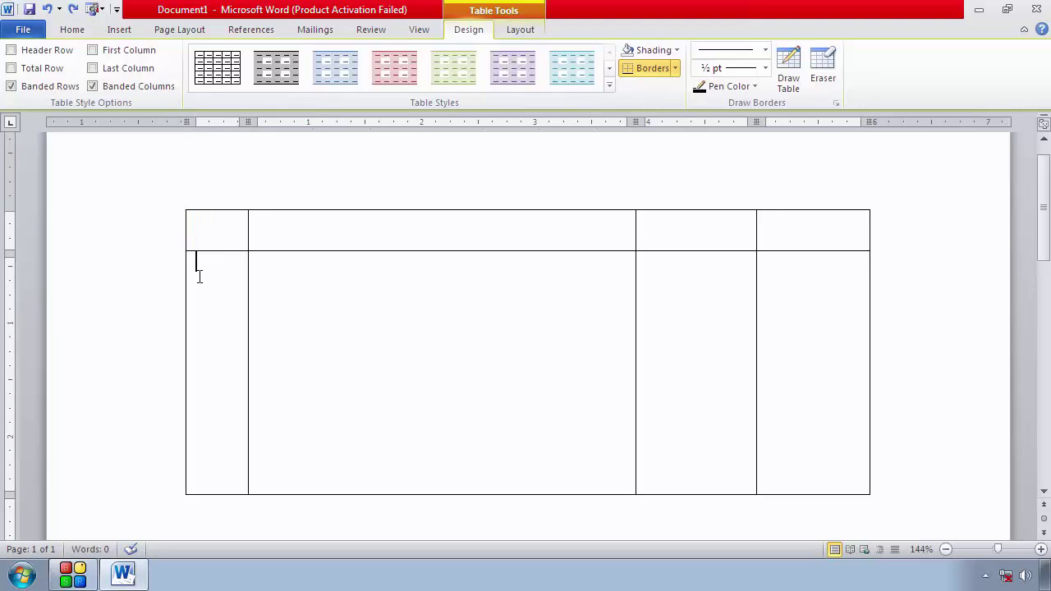
pyautogui.hotkey('shift', 'Right')
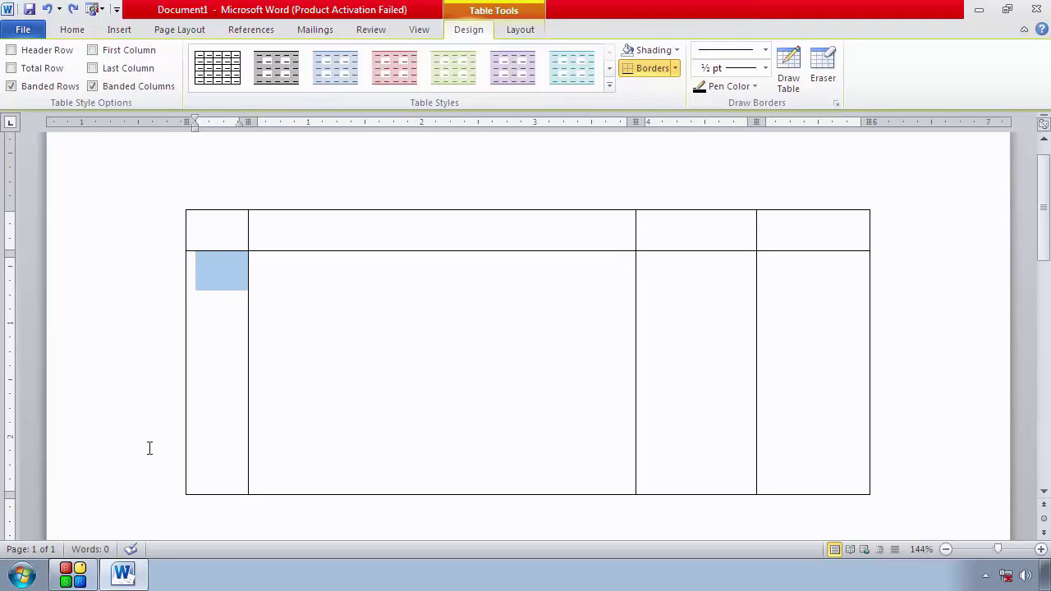
pyautogui.click(183, 518)
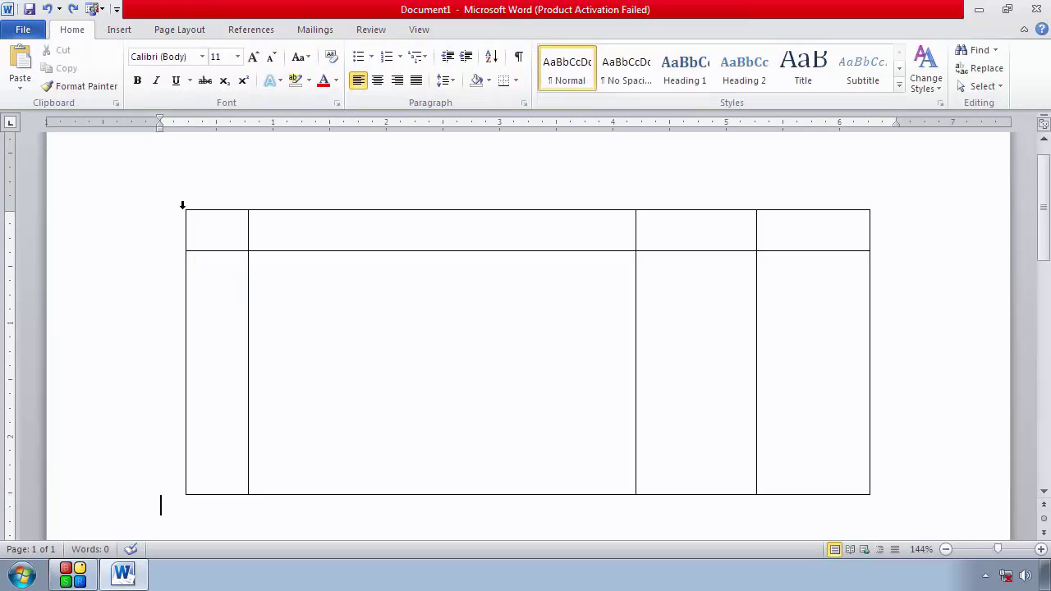
pyautogui.moveTo(181, 207)
pyautogui.click(180, 207)
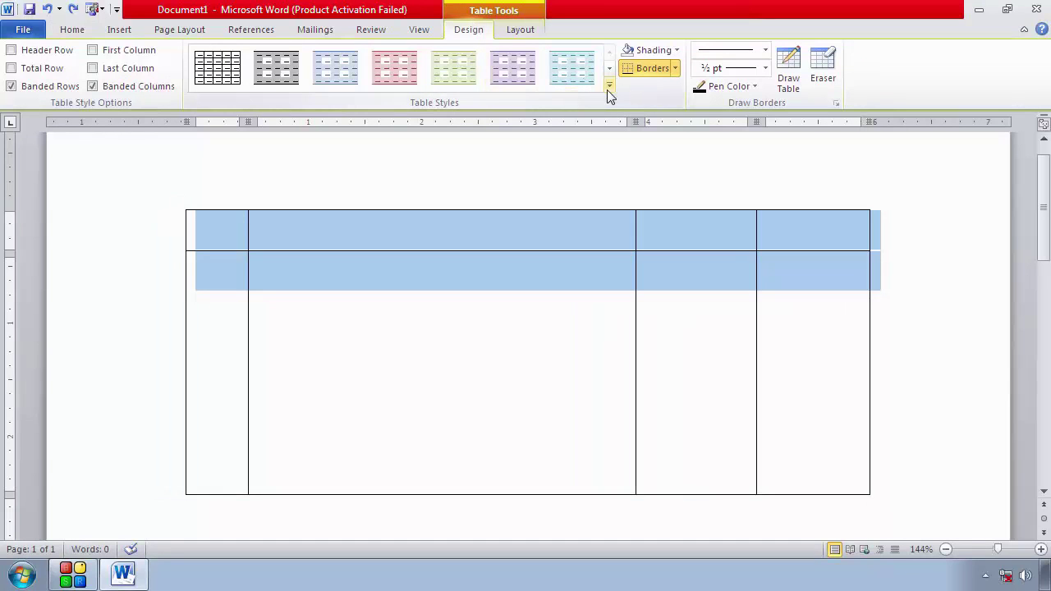
# Step: Apply the grey banded-column style from the Table Styles gallery
pyautogui.click(607, 89)
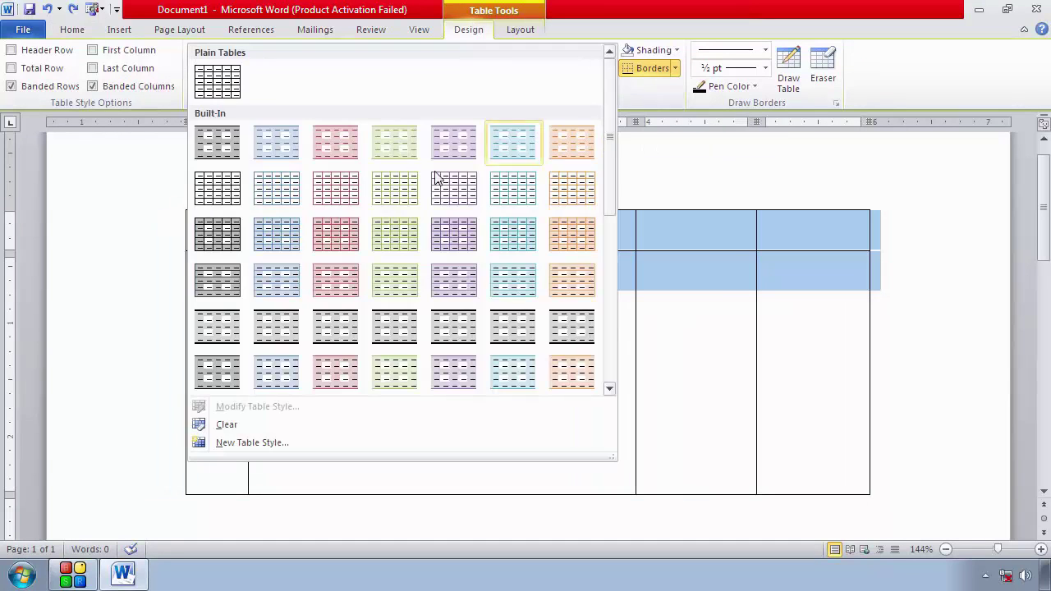
pyautogui.click(332, 339)
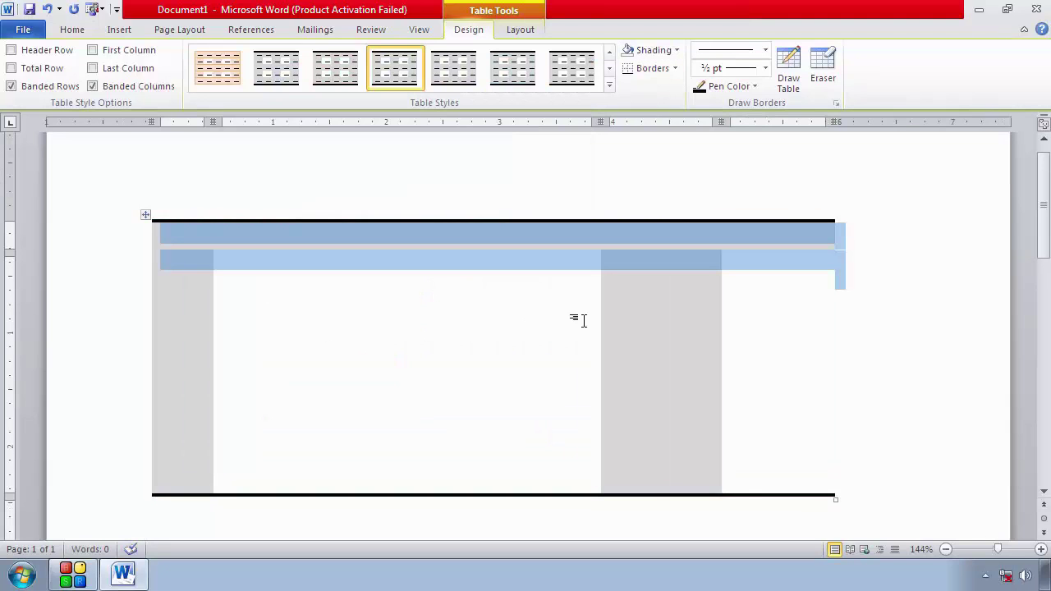
pyautogui.click(452, 348)
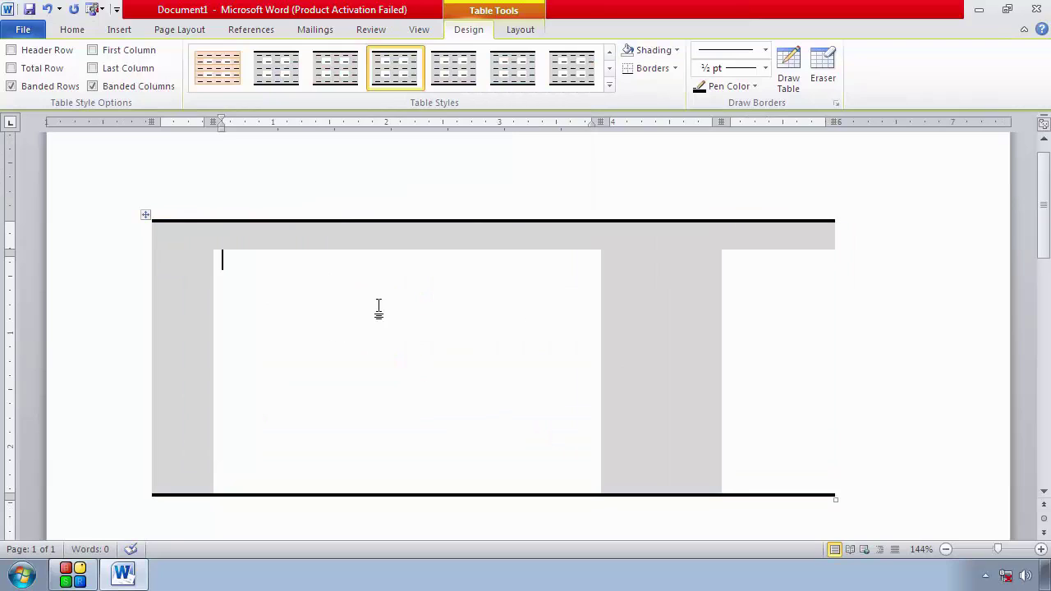
# Step: Step through the header cells, then select the whole table for border changes
pyautogui.click(646, 293)
pyautogui.click(486, 238)
pyautogui.click(634, 233)
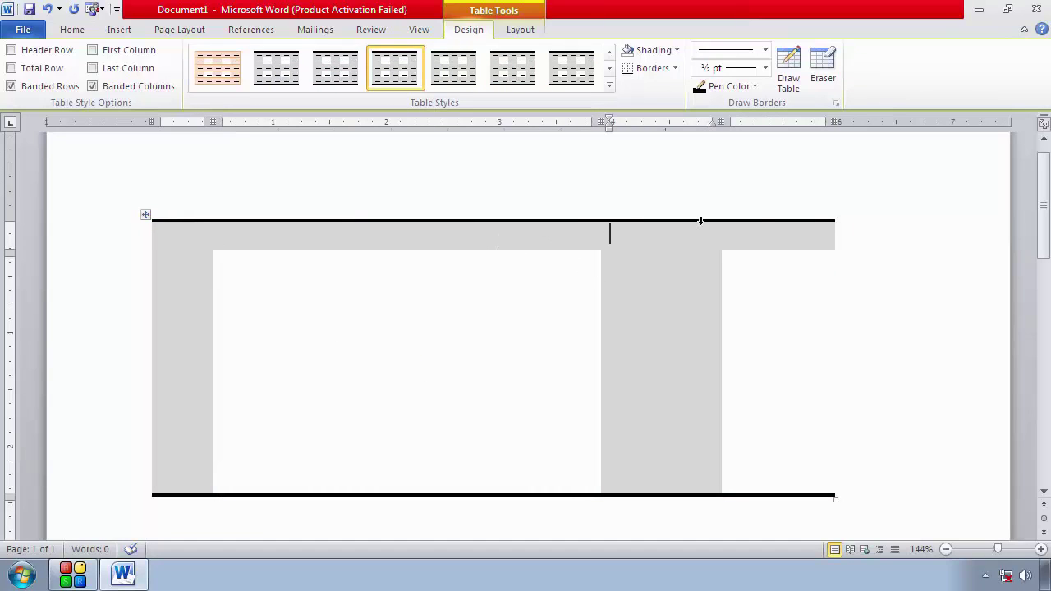
pyautogui.click(759, 224)
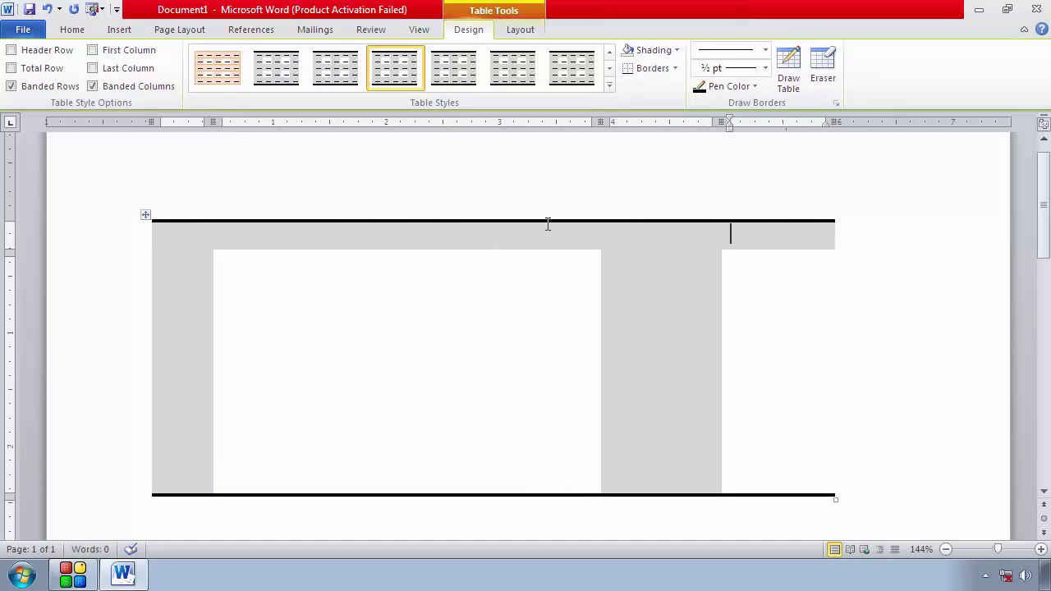
pyautogui.click(144, 217)
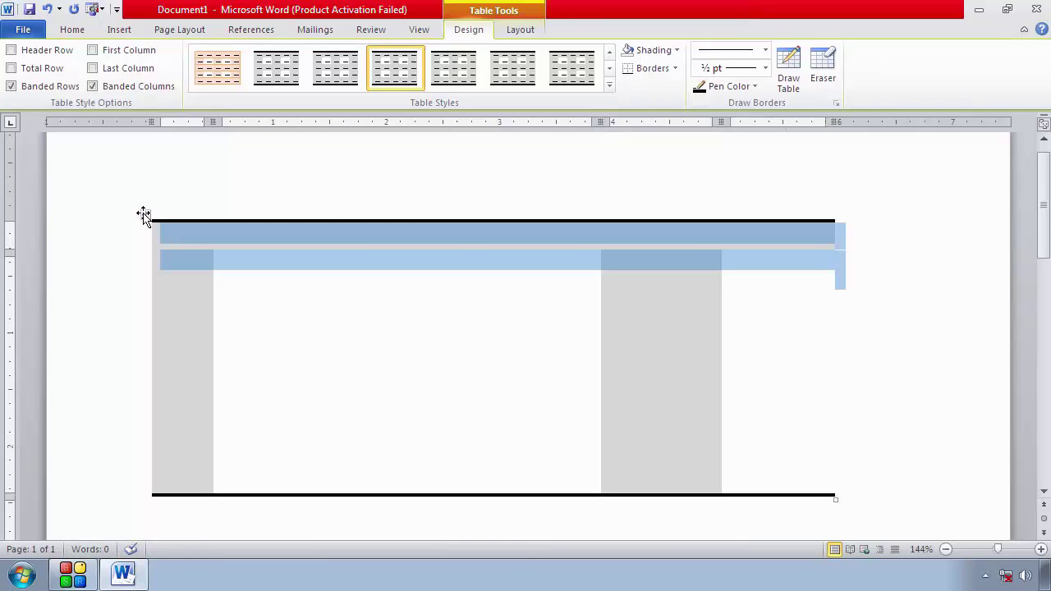
pyautogui.click(674, 69)
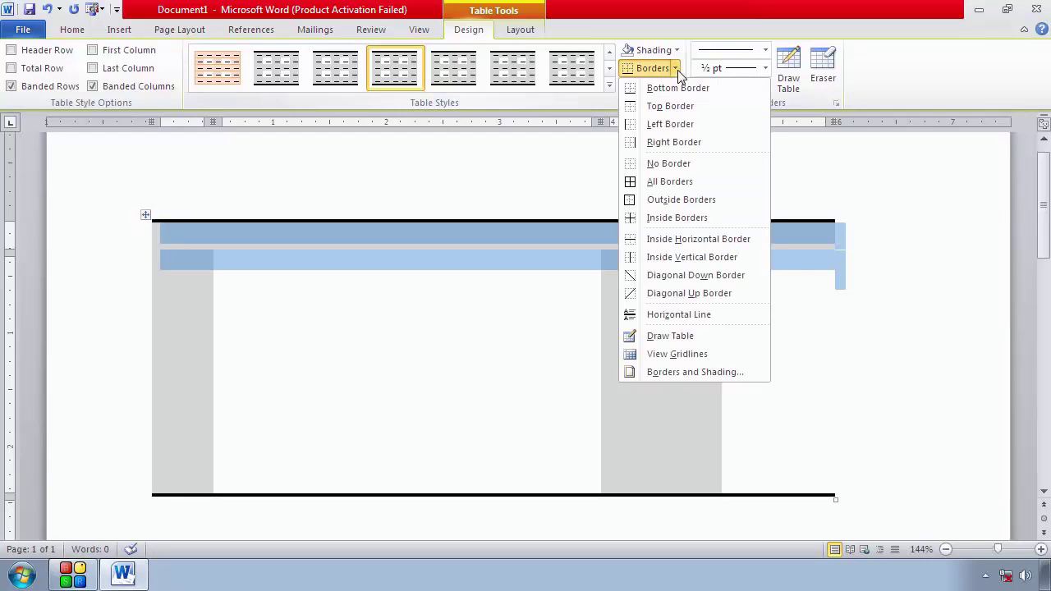
# Step: Apply Outside Borders and then All Borders so every cell gets thin borders
pyautogui.click(684, 201)
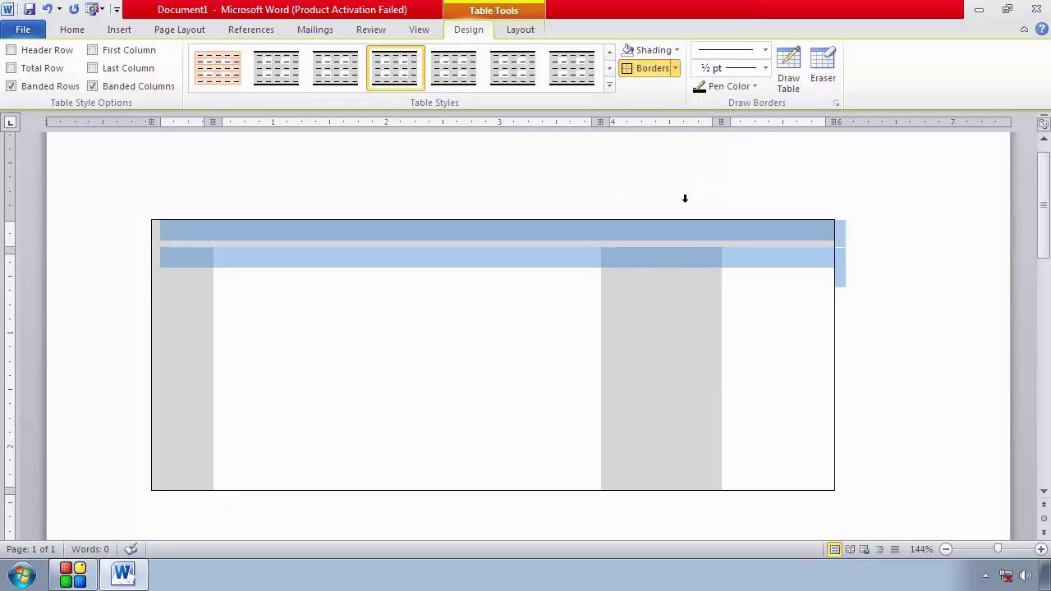
pyautogui.click(675, 70)
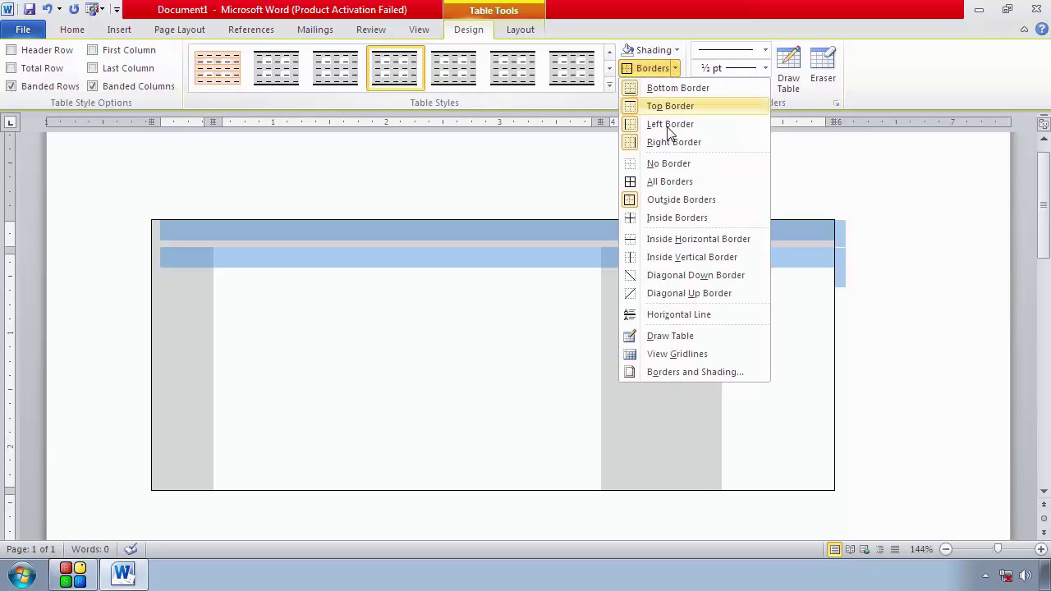
pyautogui.click(669, 182)
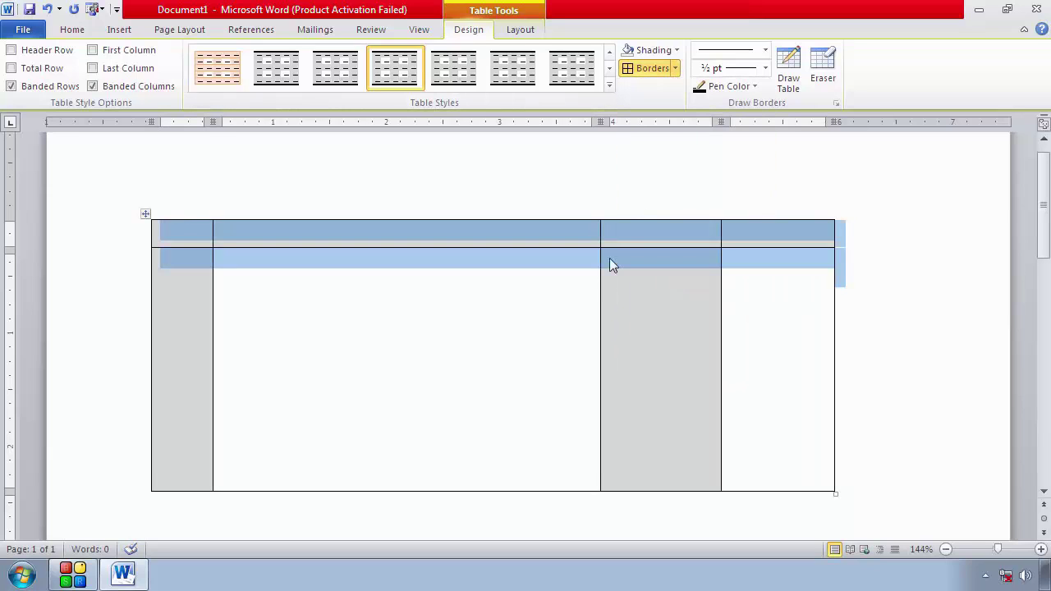
pyautogui.click(570, 291)
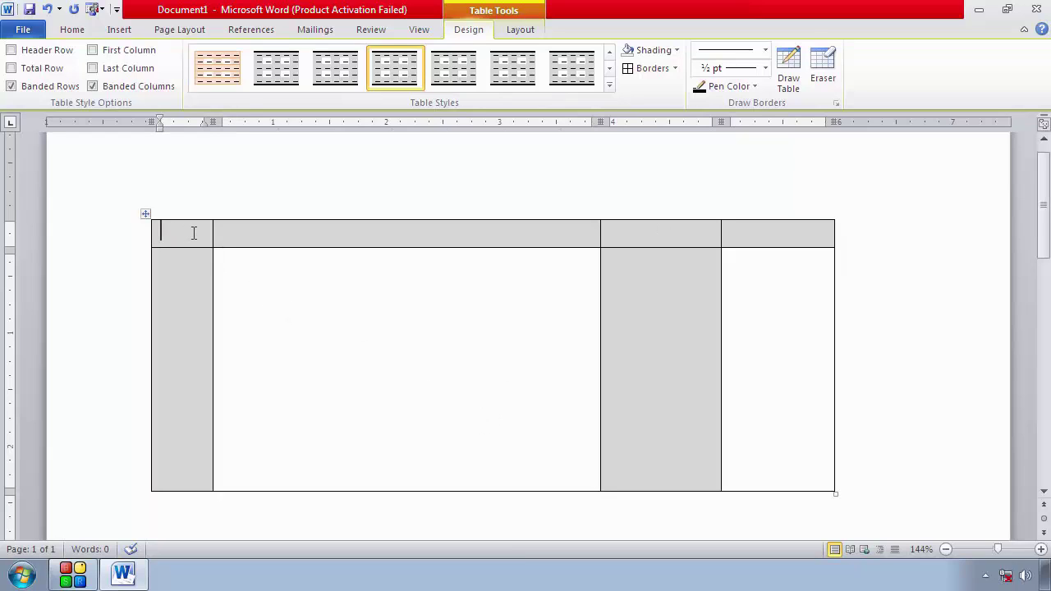
# Step: Type 'sr no' in the first header cell, keeping AutoCorrect's capitalised 'Sr no'
pyautogui.write('sr ')
pyautogui.write('no')
pyautogui.press('Tab')
pyautogui.click(167, 241)
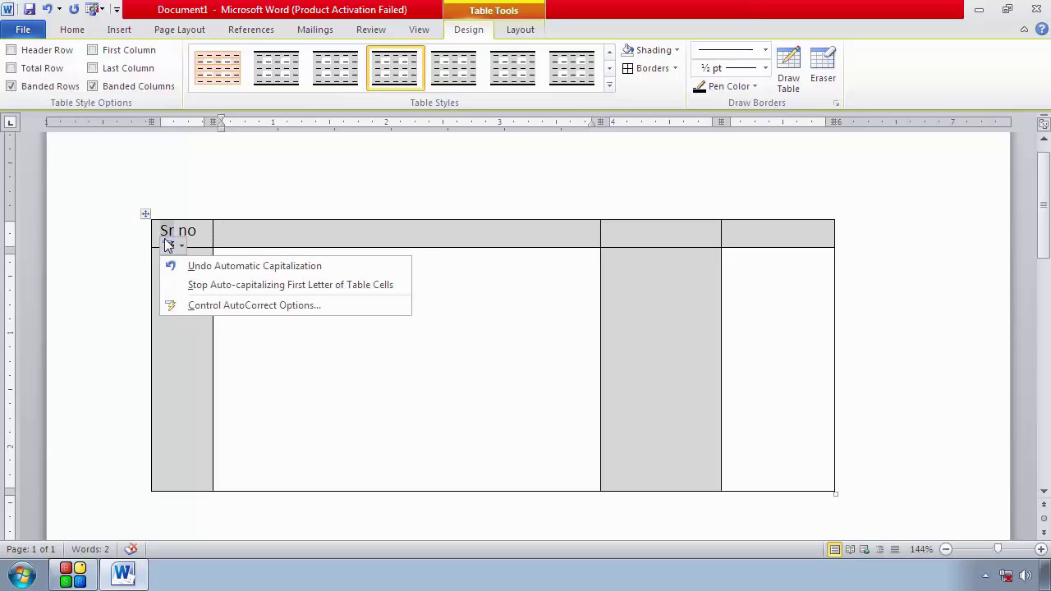
pyautogui.press('Escape')
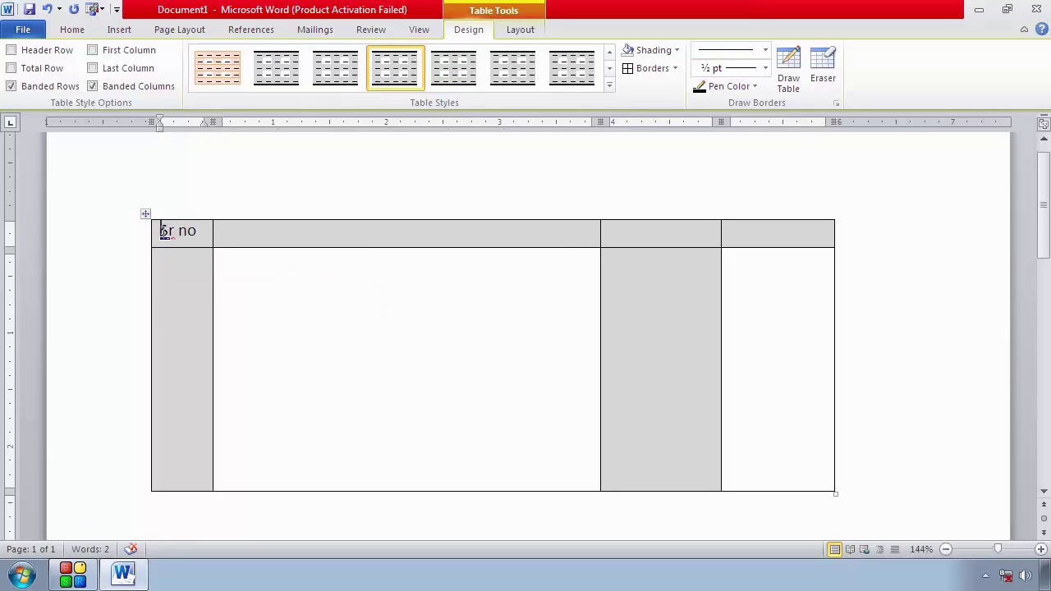
# Step: Shade the Sr no cell light orange and the wide middle body cell light blue
pyautogui.click(677, 51)
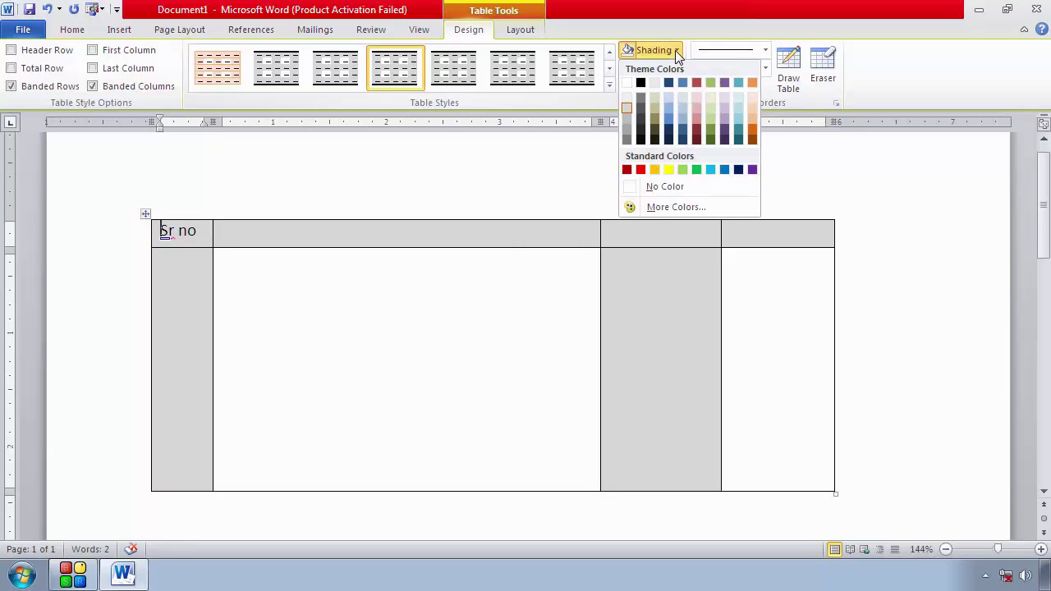
pyautogui.click(750, 117)
pyautogui.click(360, 242)
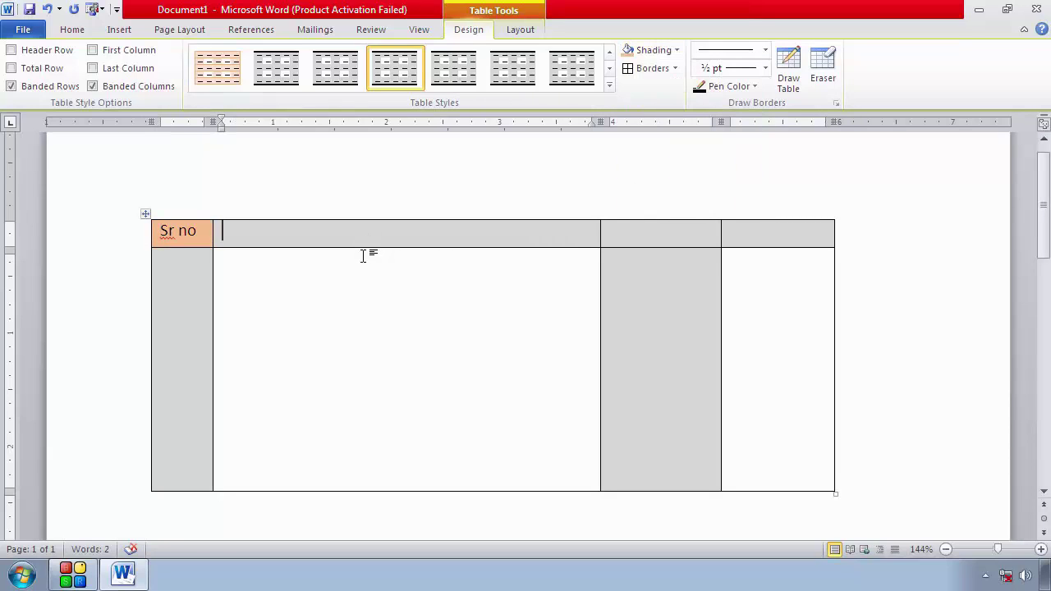
pyautogui.click(674, 51)
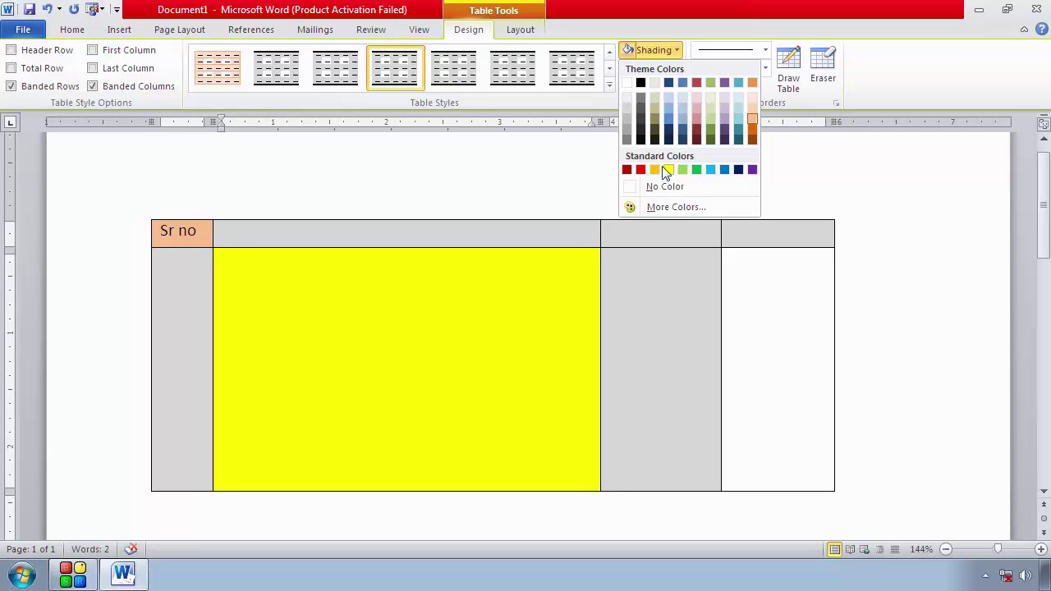
pyautogui.click(679, 110)
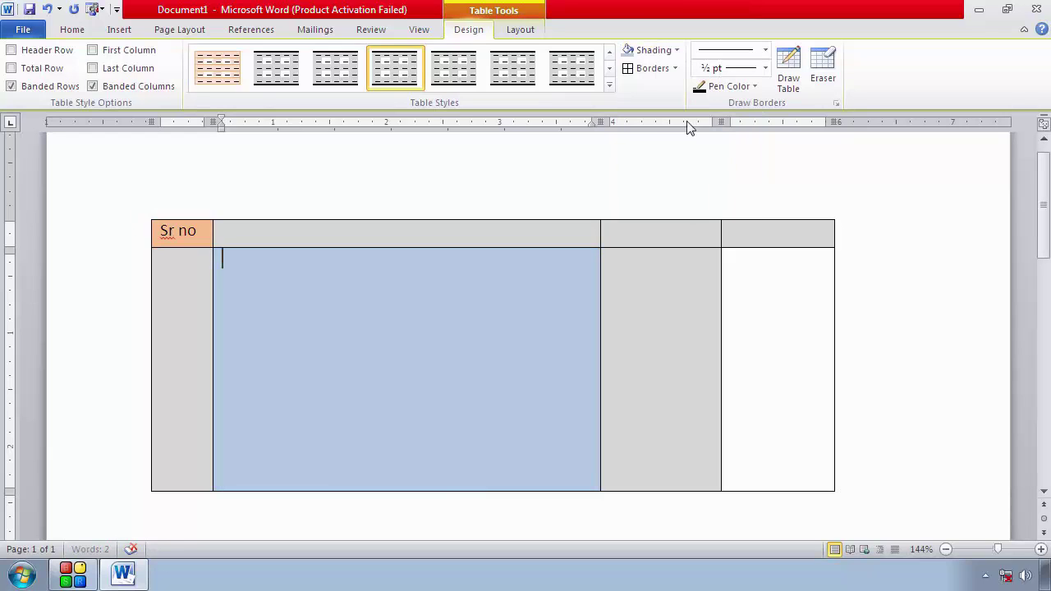
# Step: Give the fourth-column body cell the same light blue, then select the whole table
pyautogui.click(769, 290)
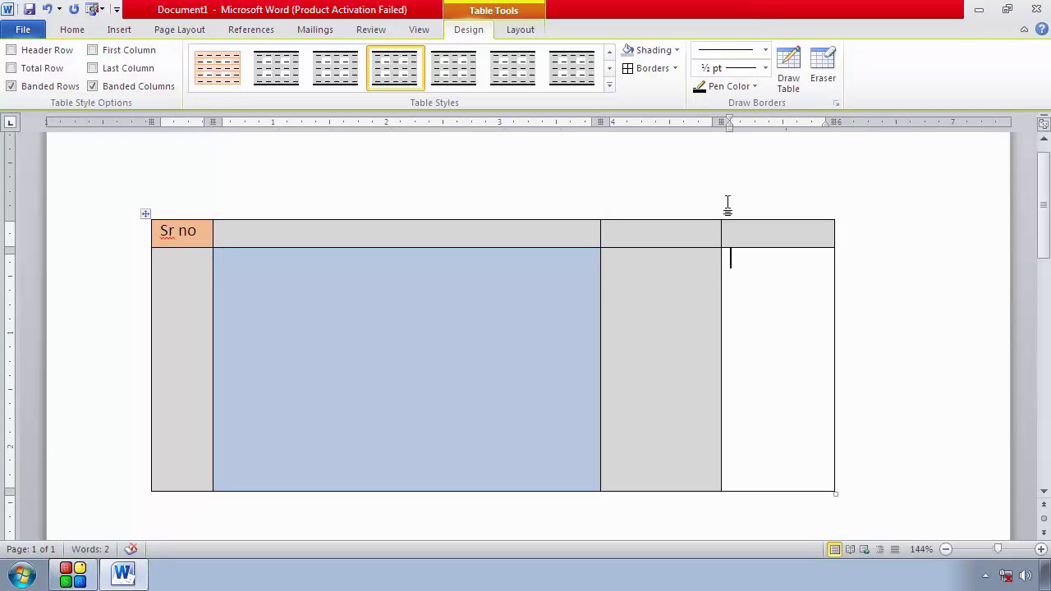
pyautogui.click(630, 54)
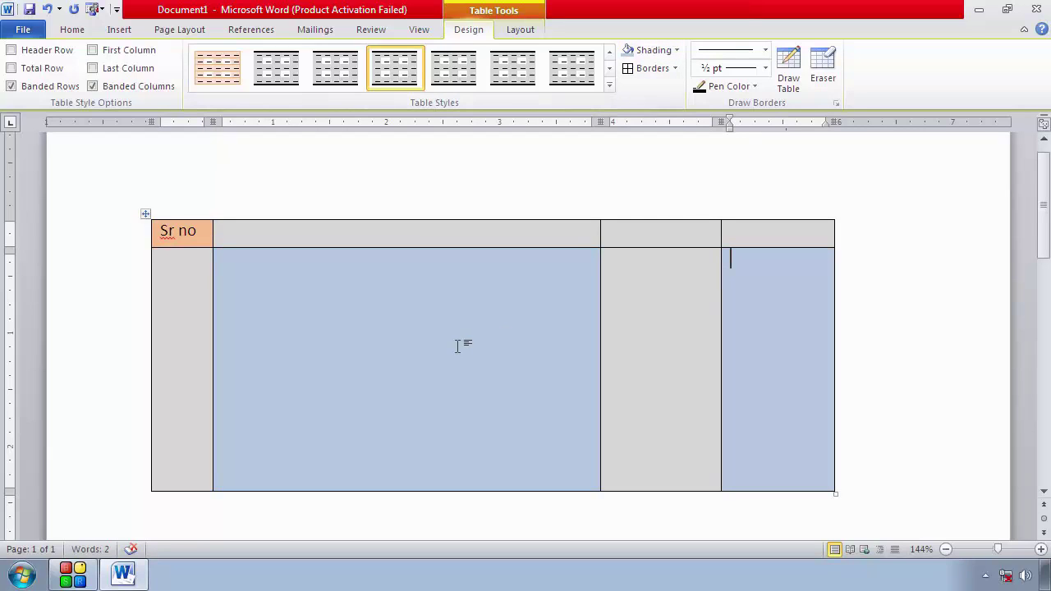
pyautogui.click(589, 329)
pyautogui.click(756, 301)
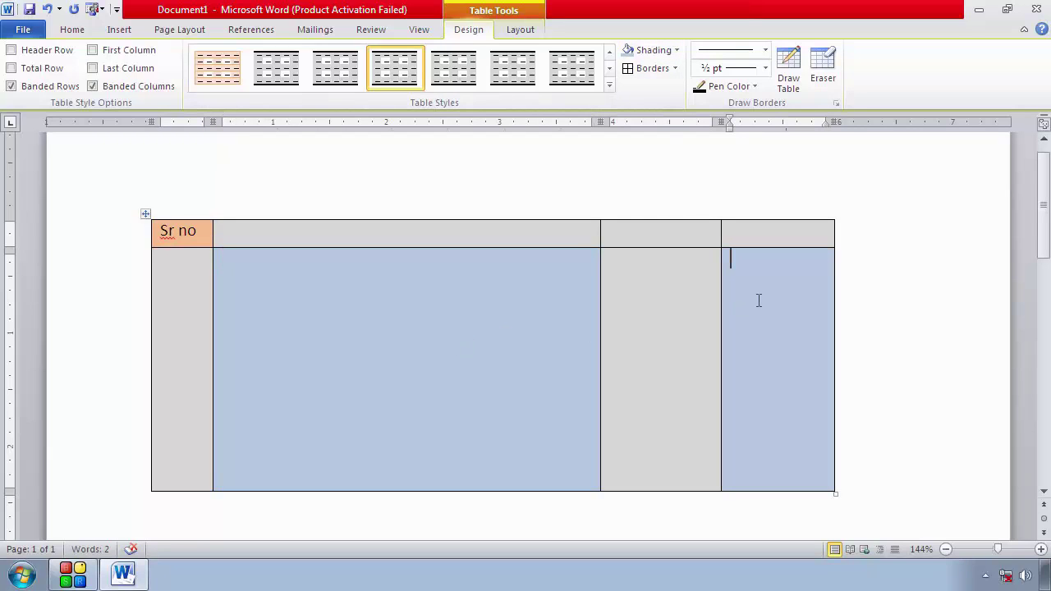
pyautogui.click(532, 304)
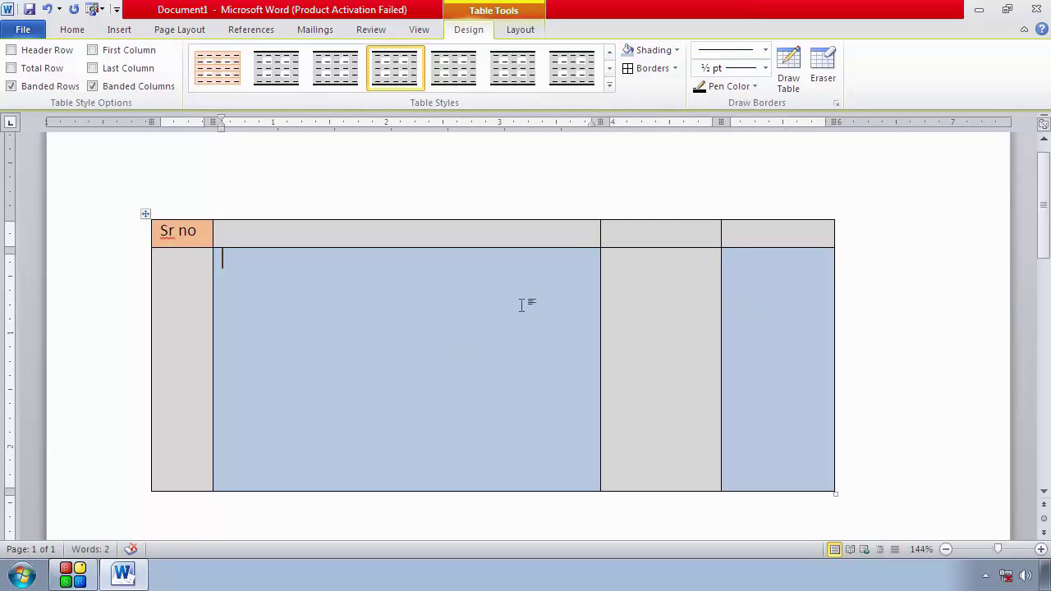
pyautogui.click(145, 216)
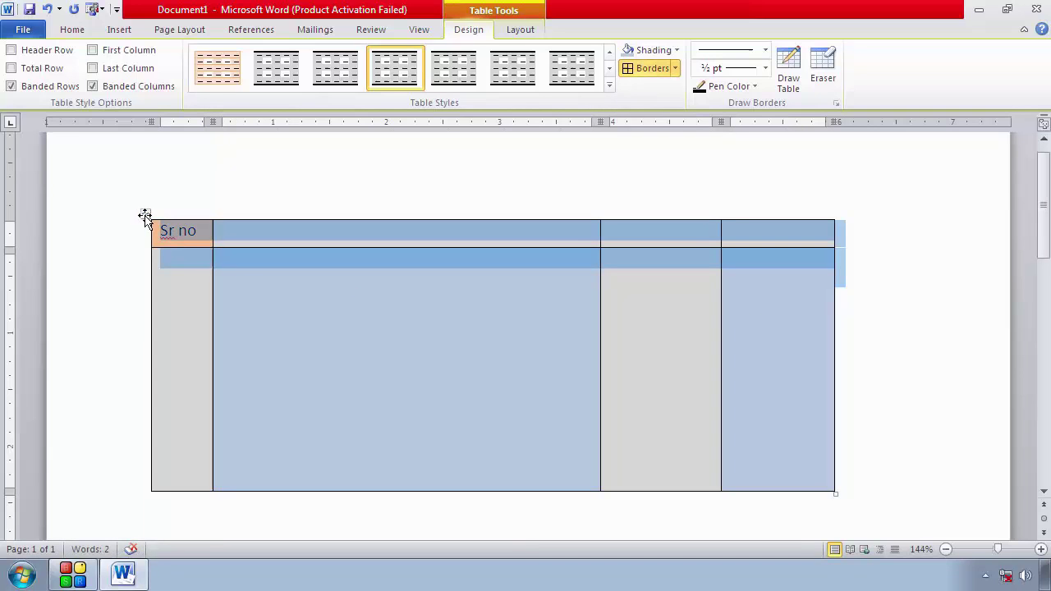
# Step: Apply a double line to all borders, then try a thick 3 pt line style
pyautogui.click(762, 51)
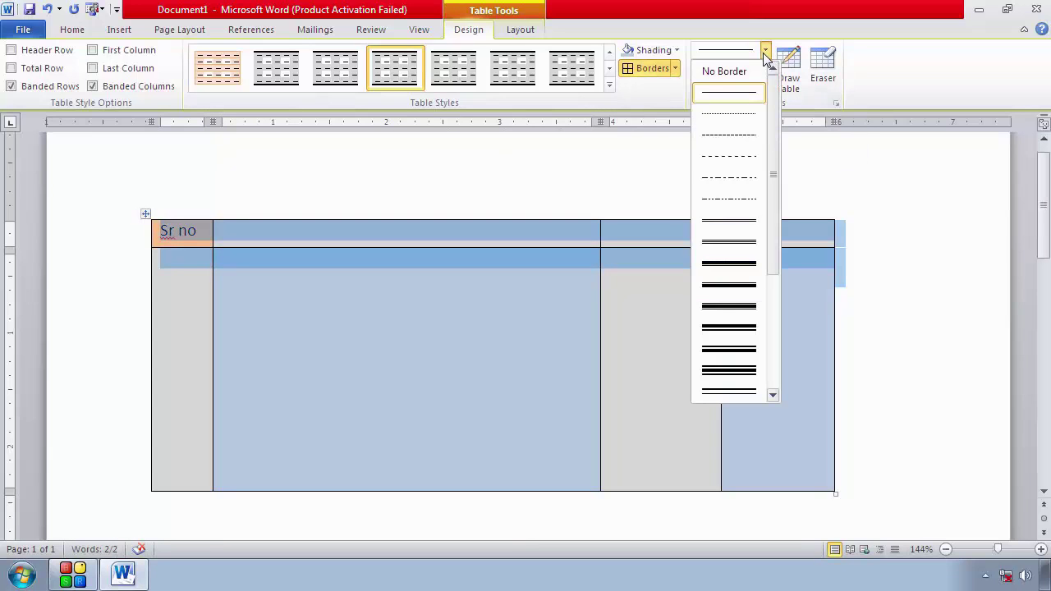
pyautogui.click(745, 222)
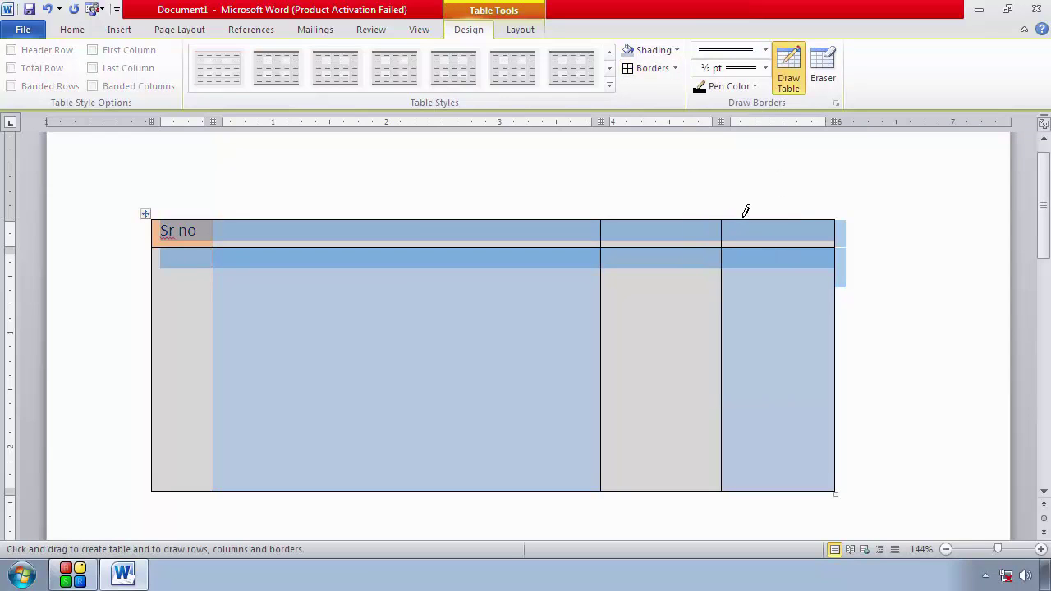
pyautogui.click(675, 68)
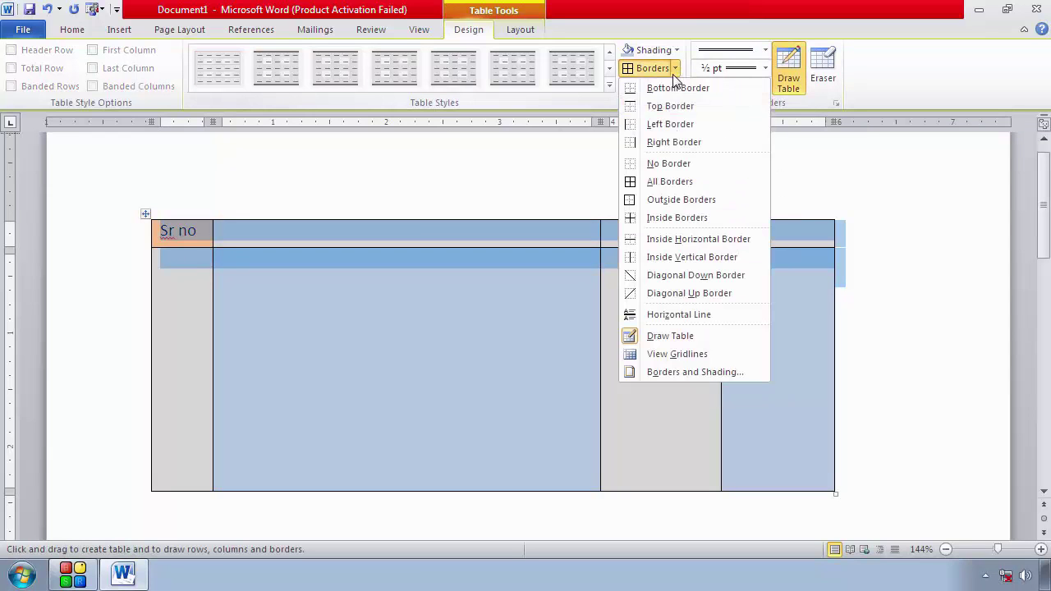
pyautogui.click(658, 182)
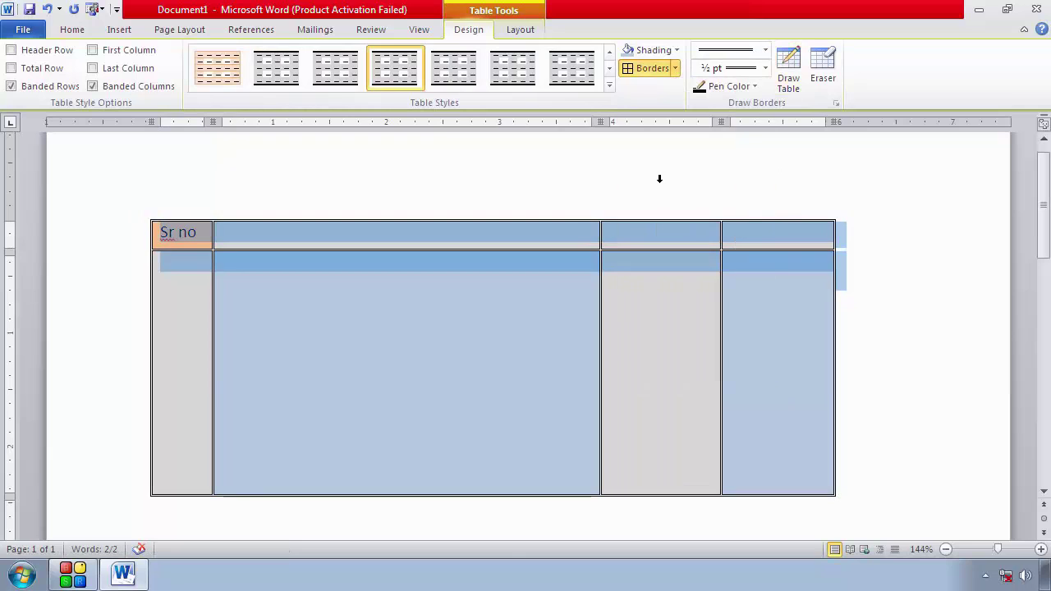
pyautogui.click(764, 50)
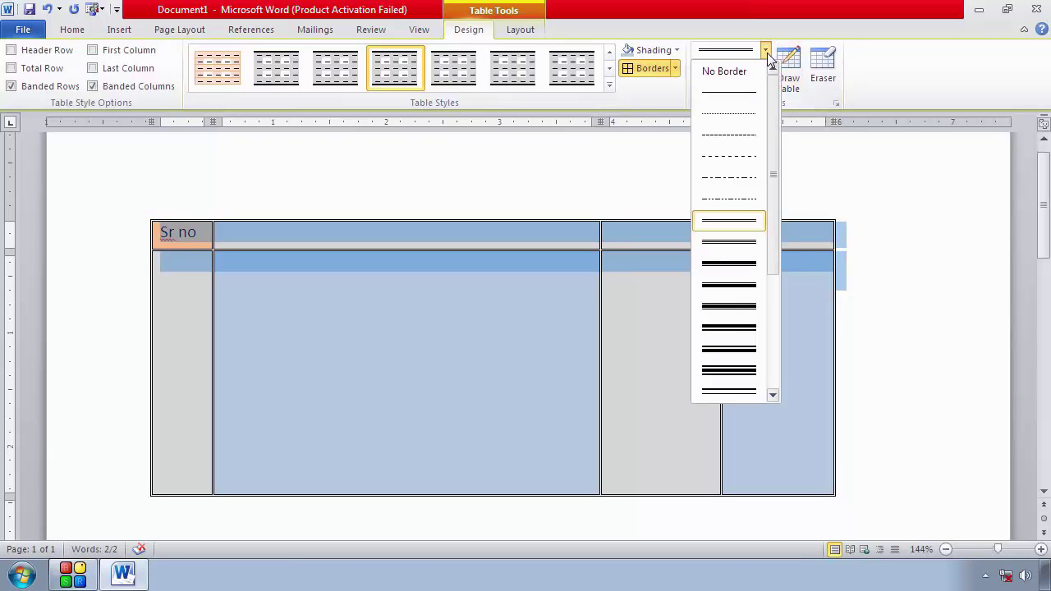
pyautogui.click(742, 307)
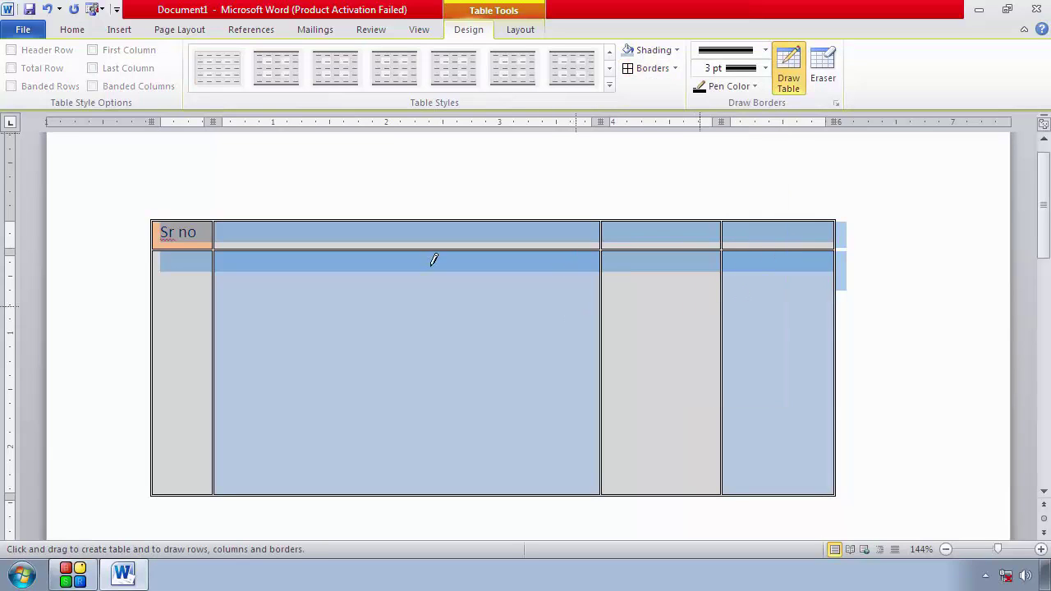
pyautogui.click(675, 69)
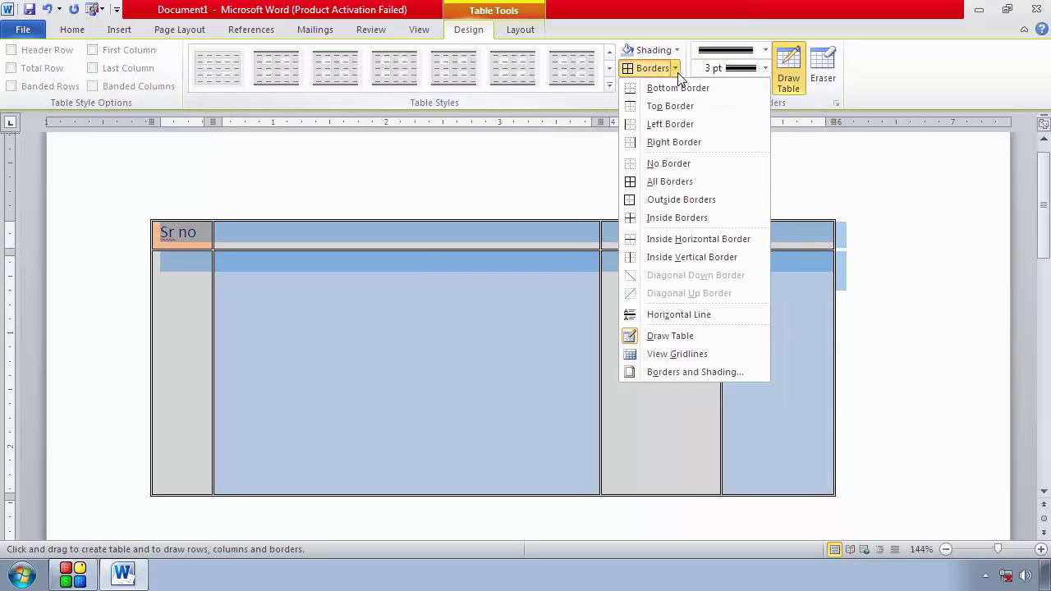
pyautogui.click(674, 181)
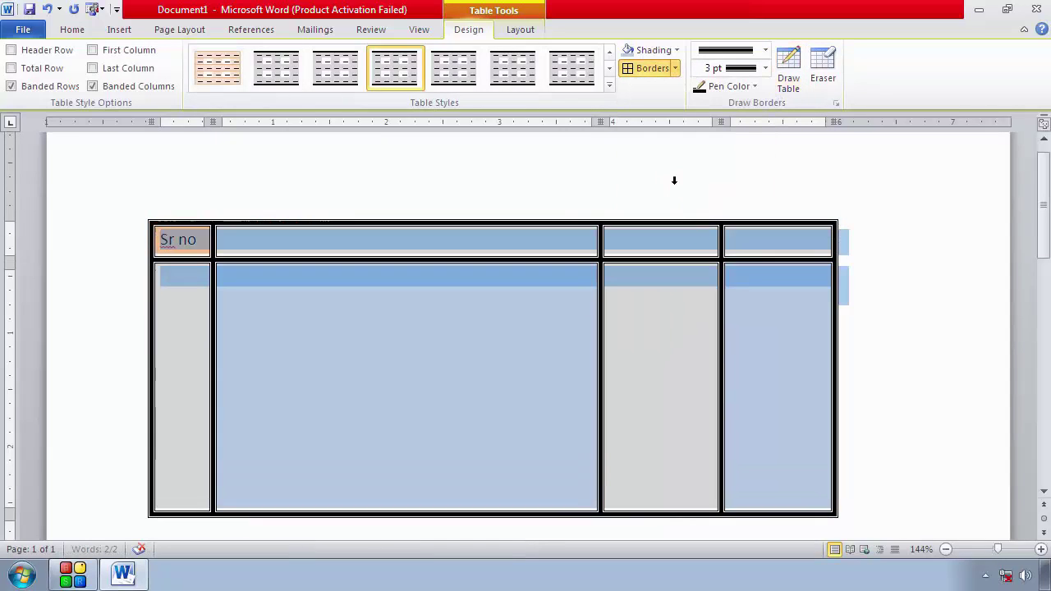
# Step: Set the pen weight to 1½ pt and reapply it to all borders
pyautogui.moveTo(647, 310)
pyautogui.click(764, 68)
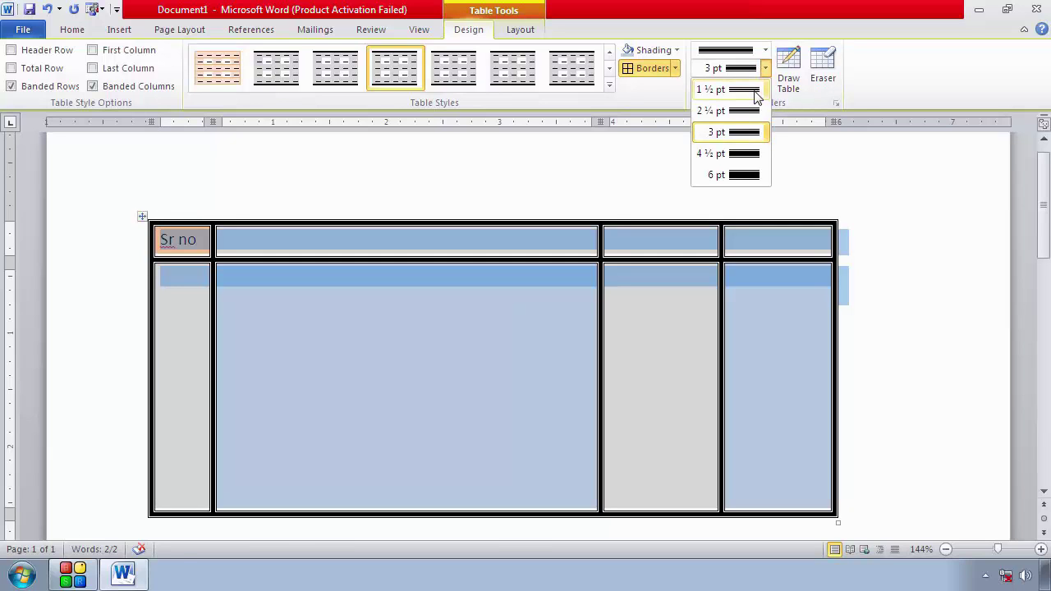
pyautogui.click(754, 90)
pyautogui.click(675, 68)
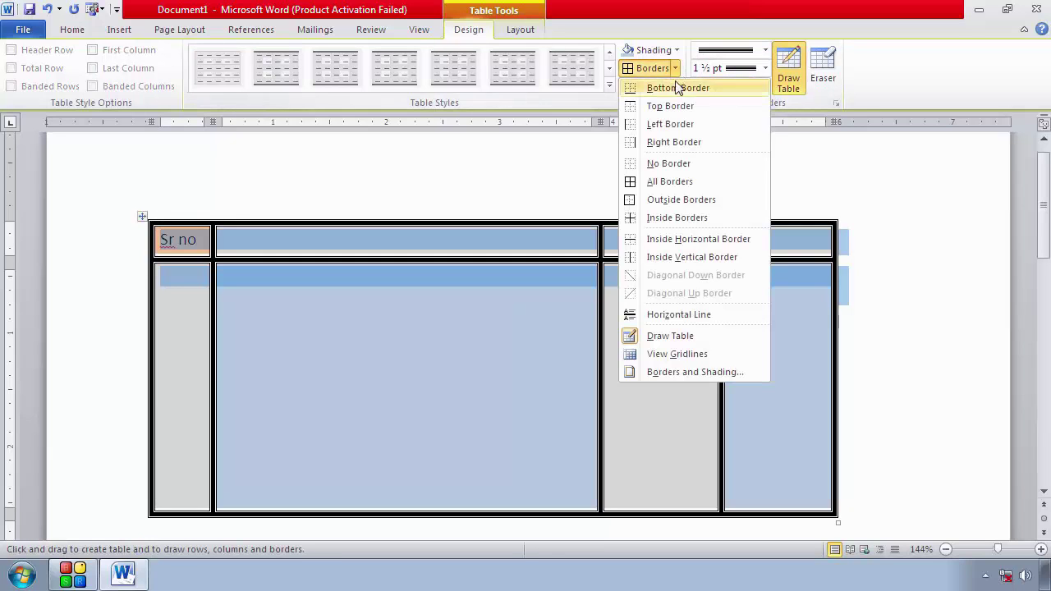
pyautogui.click(672, 182)
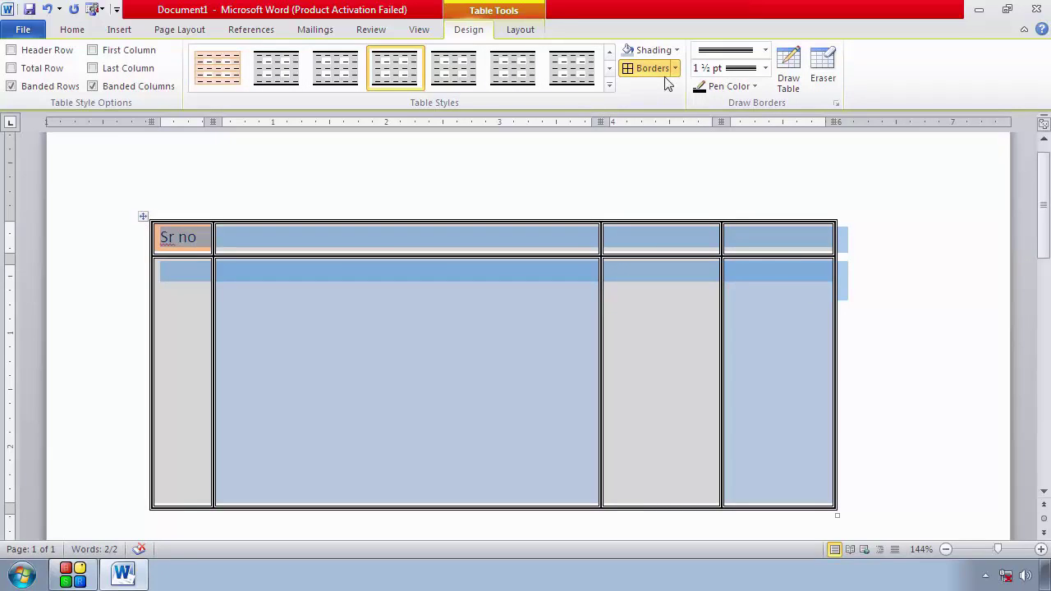
# Step: Set the pen colour to green and reapply All Borders after toggling them off once
pyautogui.click(753, 87)
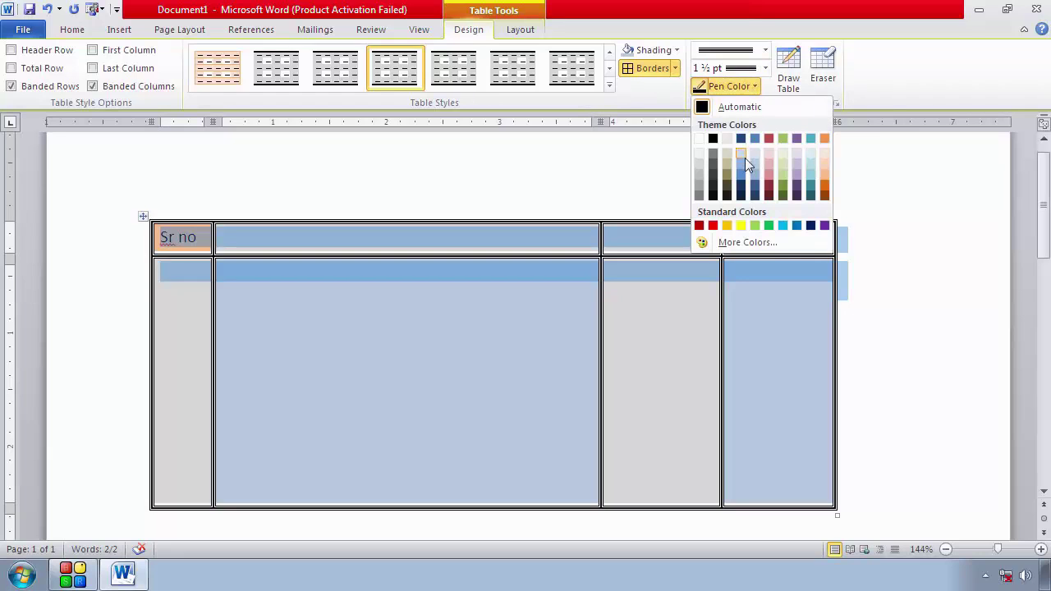
pyautogui.click(768, 226)
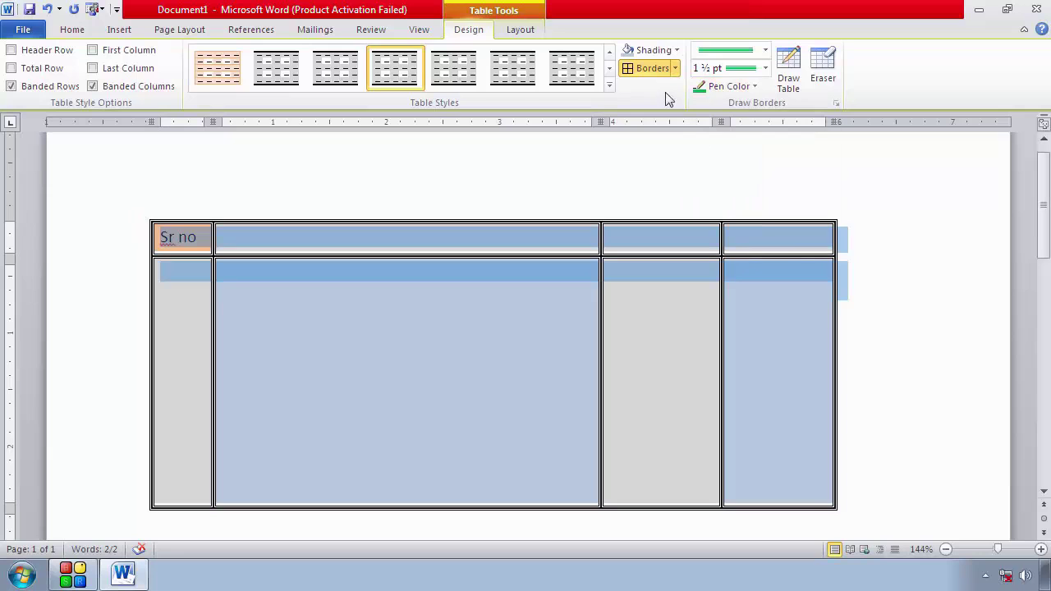
pyautogui.click(674, 69)
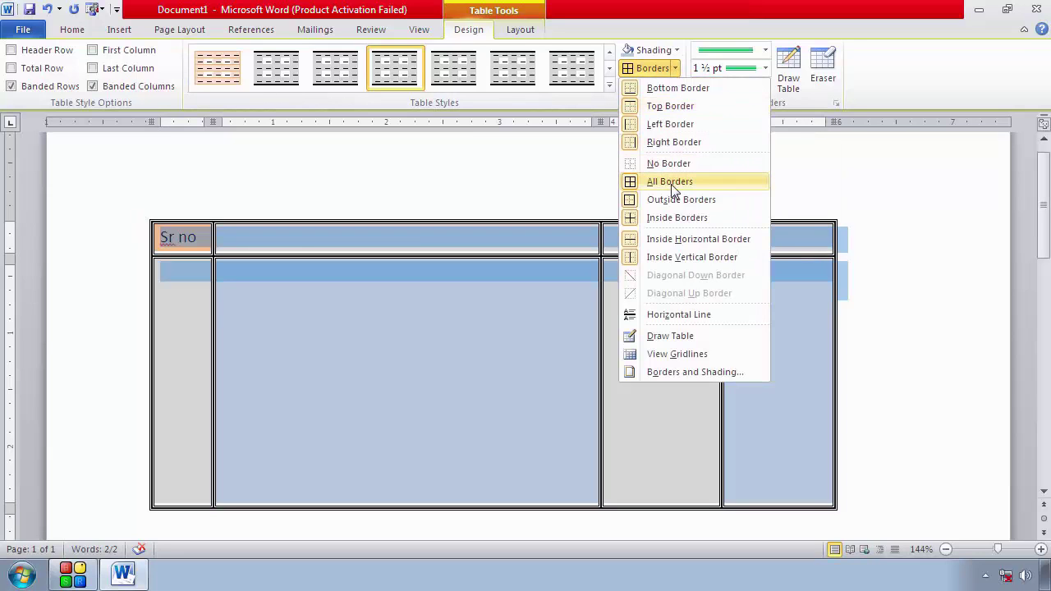
pyautogui.click(673, 184)
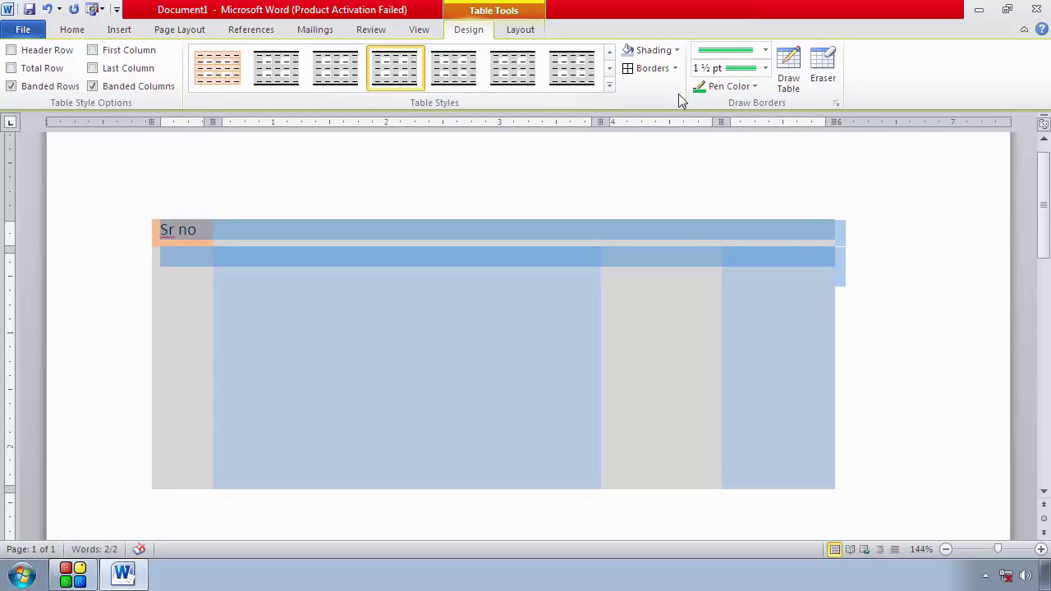
pyautogui.click(674, 69)
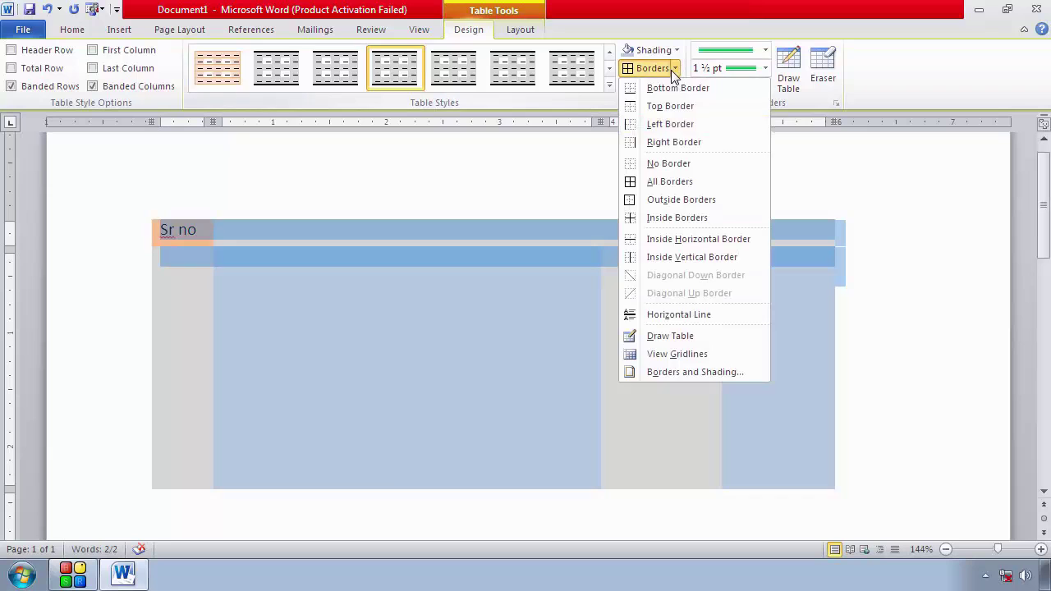
pyautogui.click(670, 183)
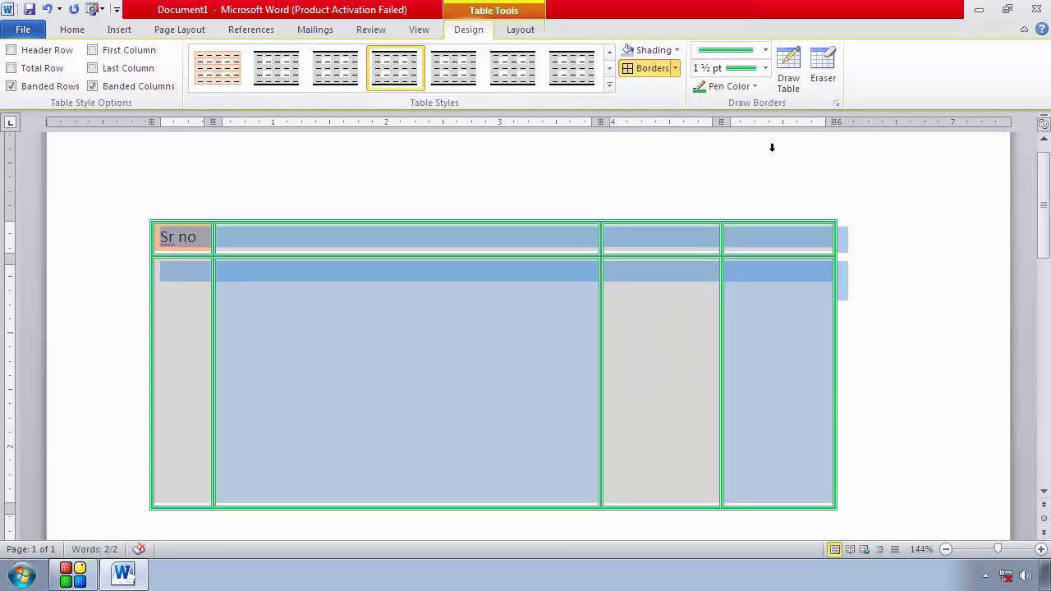
pyautogui.moveTo(683, 416)
pyautogui.click(572, 365)
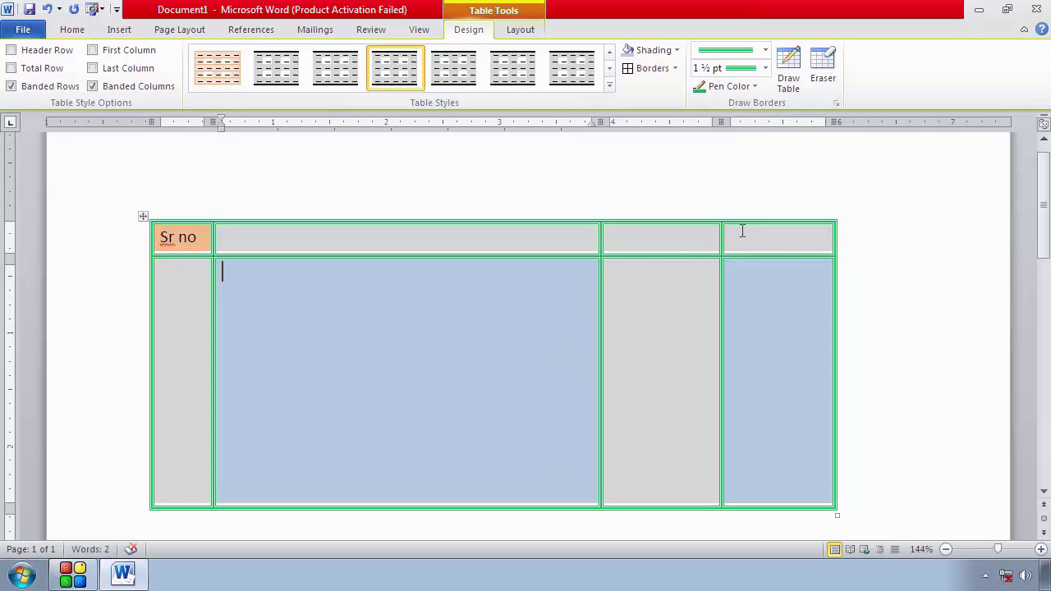
# Step: Draw a horizontal line across the large middle body cell, undoing a stray nested box
pyautogui.click(789, 71)
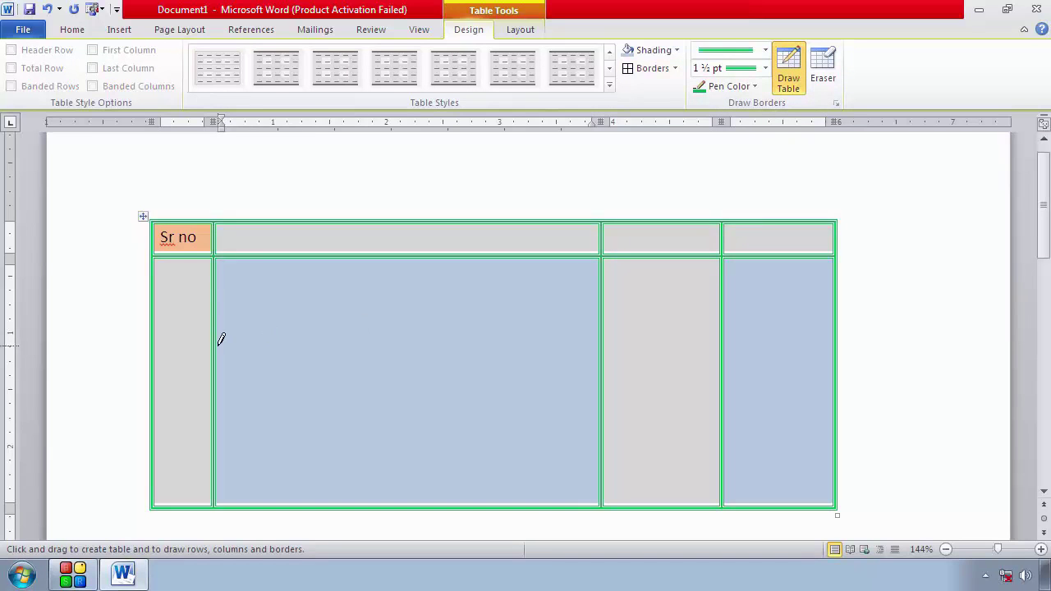
pyautogui.moveTo(218, 343); pyautogui.dragTo(319, 324)
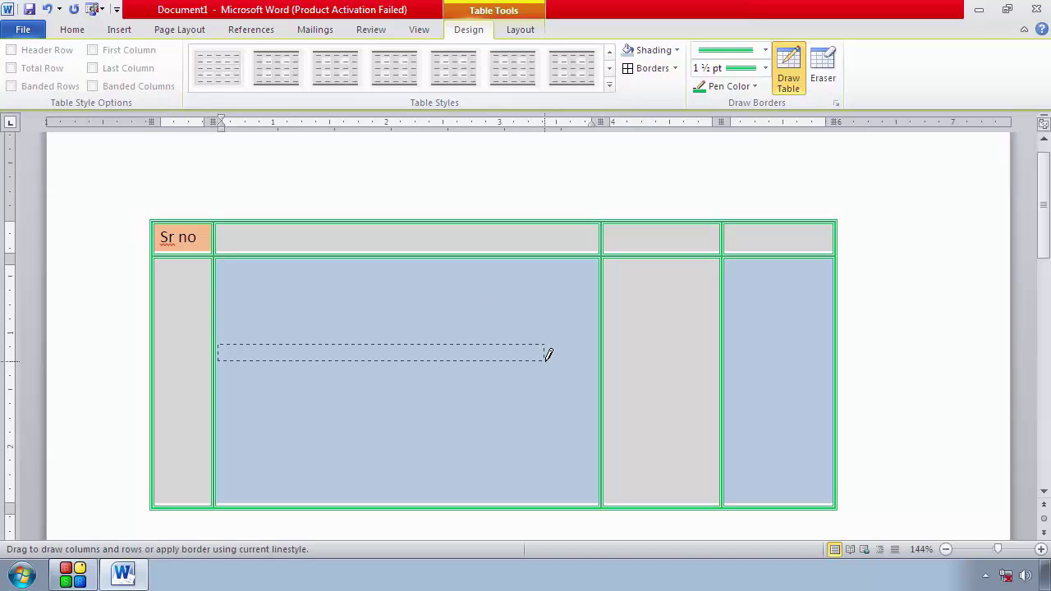
pyautogui.moveTo(541, 349); pyautogui.dragTo(552, 351)
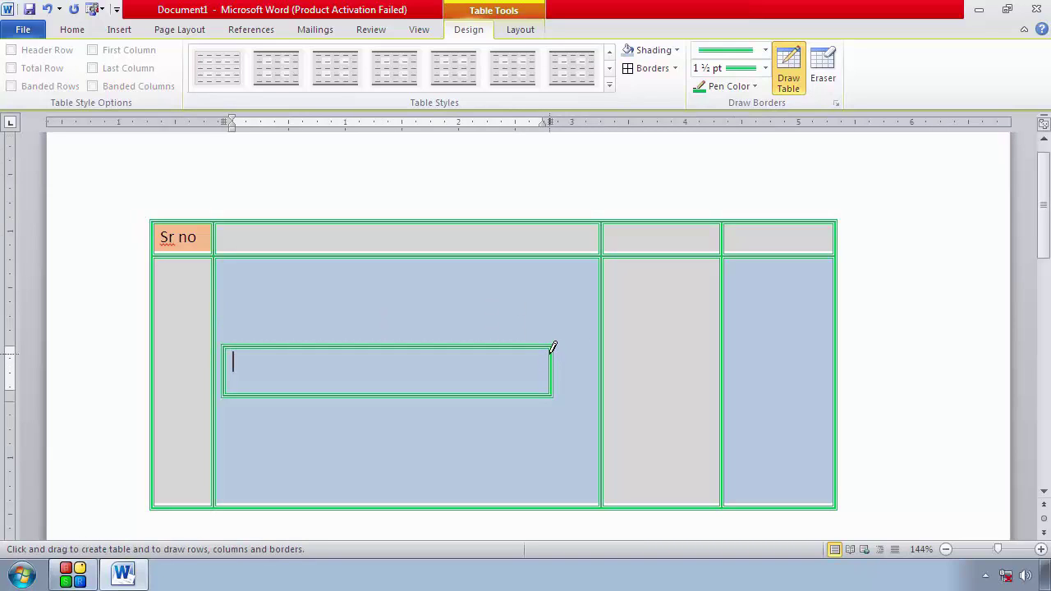
pyautogui.hotkey('ctrl', 'z')
pyautogui.moveTo(218, 359); pyautogui.dragTo(465, 338)
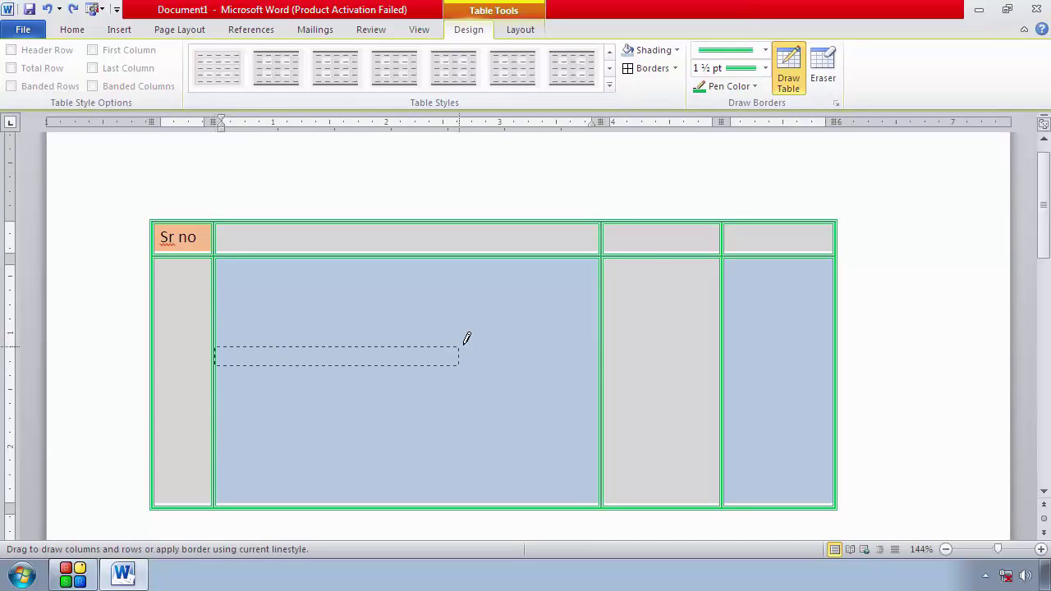
pyautogui.moveTo(565, 372); pyautogui.dragTo(569, 371)
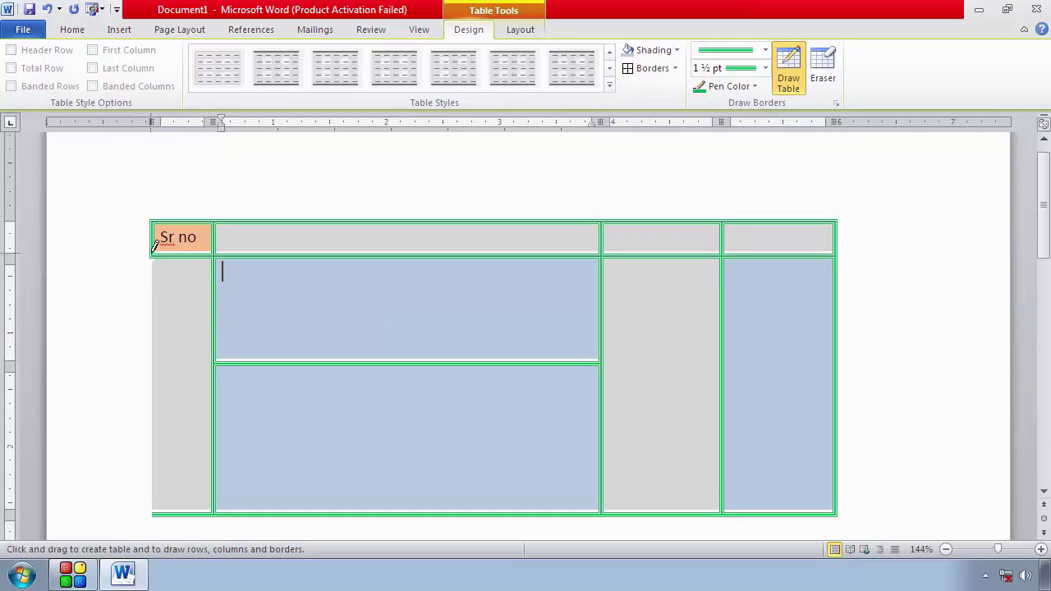
# Step: Redraw the first column's left edge border and switch Draw Table off
pyautogui.moveTo(155, 246); pyautogui.dragTo(153, 295)
pyautogui.moveTo(154, 511); pyautogui.dragTo(155, 507)
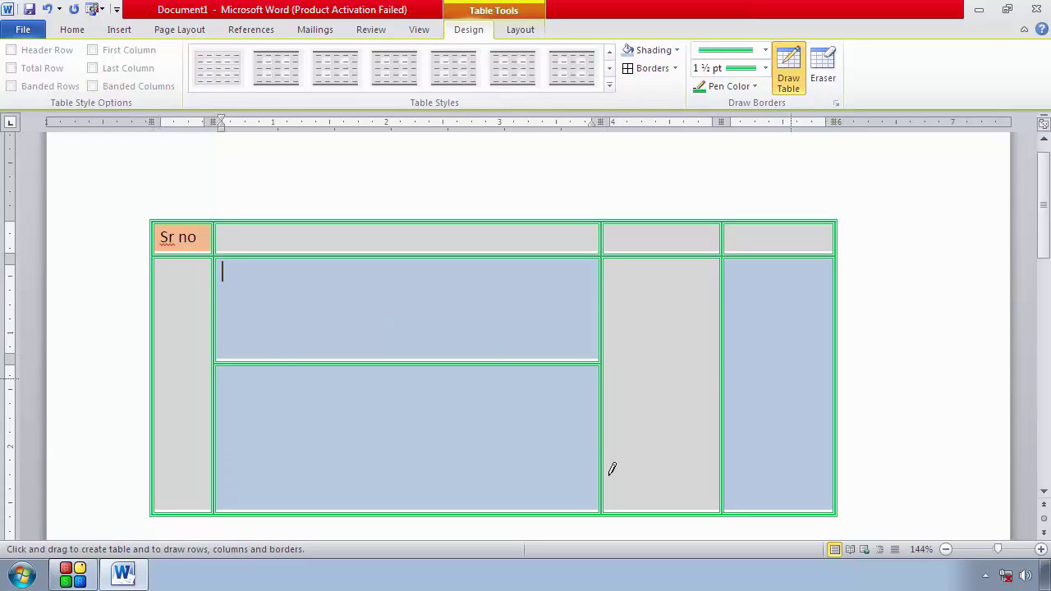
pyautogui.click(801, 71)
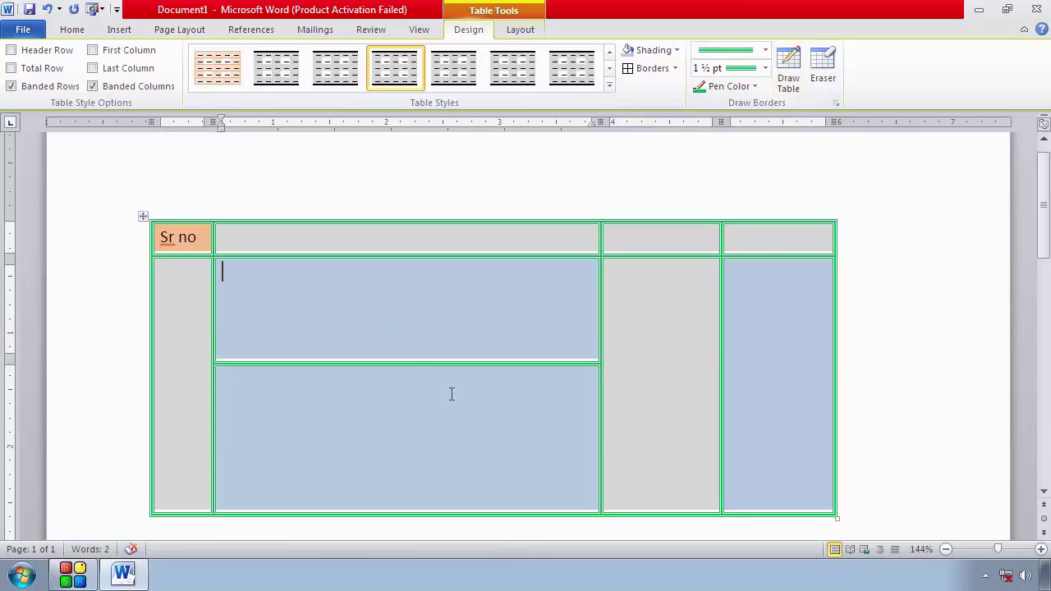
pyautogui.click(414, 352)
pyautogui.click(832, 64)
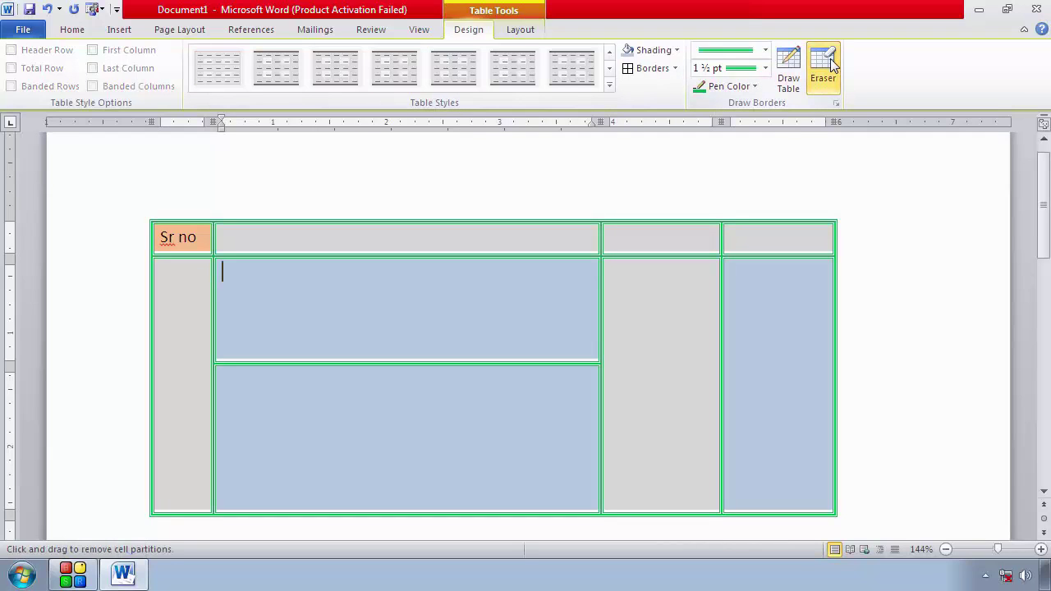
pyautogui.moveTo(379, 320); pyautogui.dragTo(382, 403)
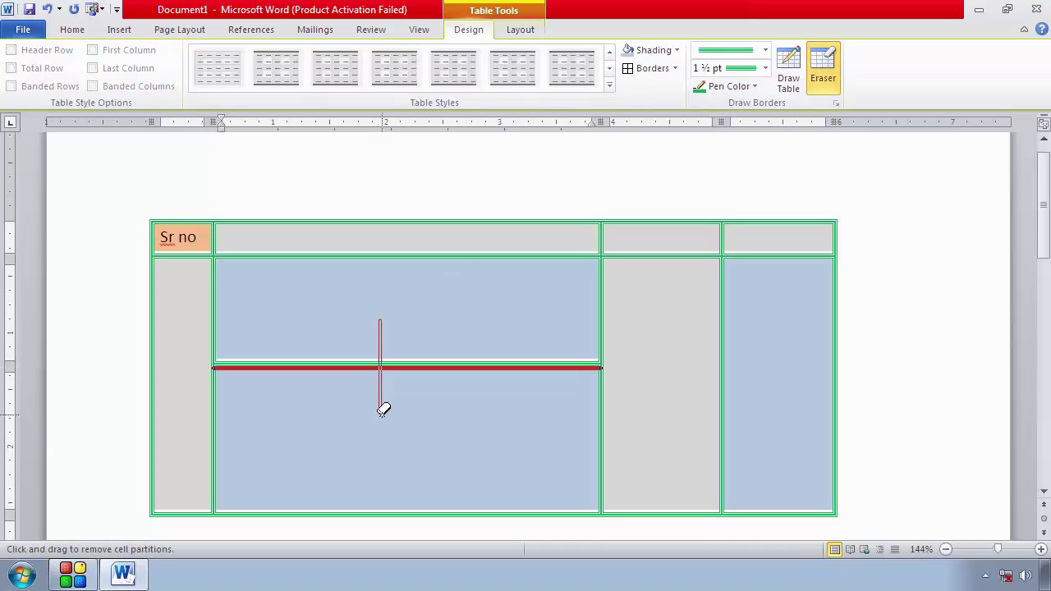
pyautogui.moveTo(383, 409); pyautogui.dragTo(383, 409)
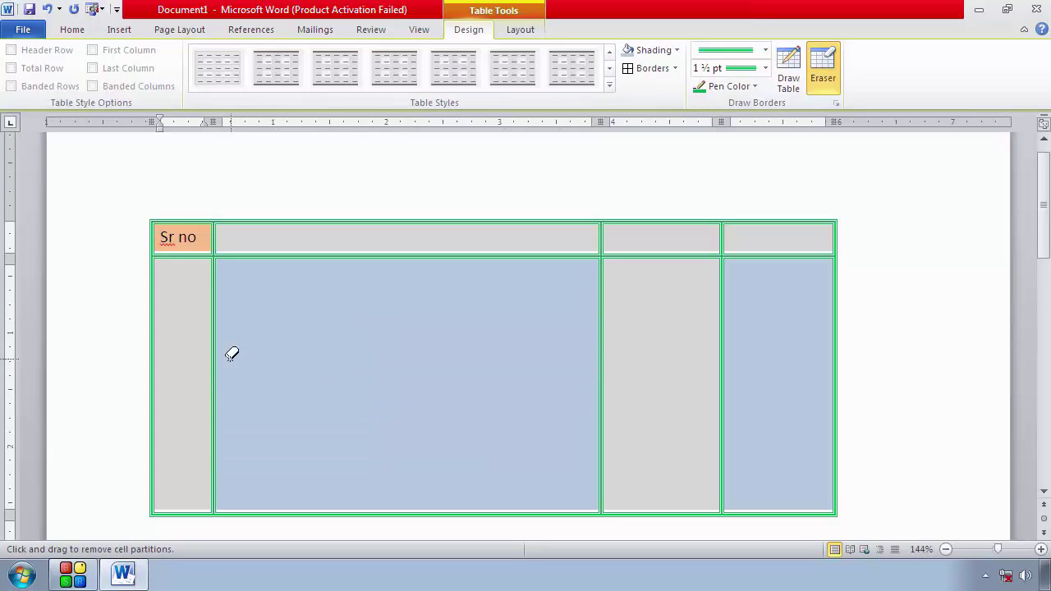
pyautogui.moveTo(287, 228); pyautogui.dragTo(304, 263)
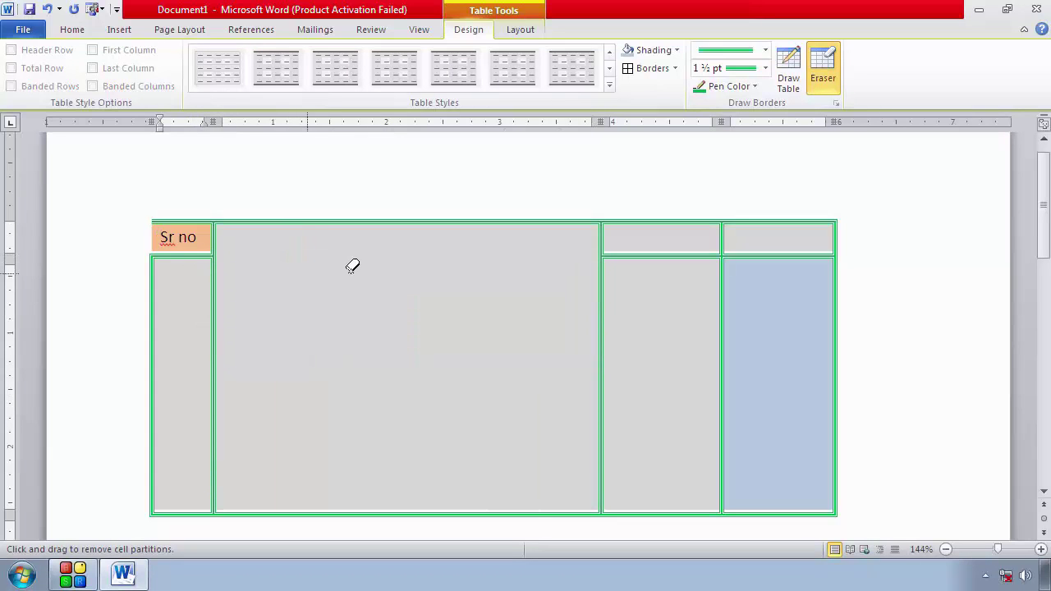
pyautogui.moveTo(654, 237); pyautogui.dragTo(665, 285)
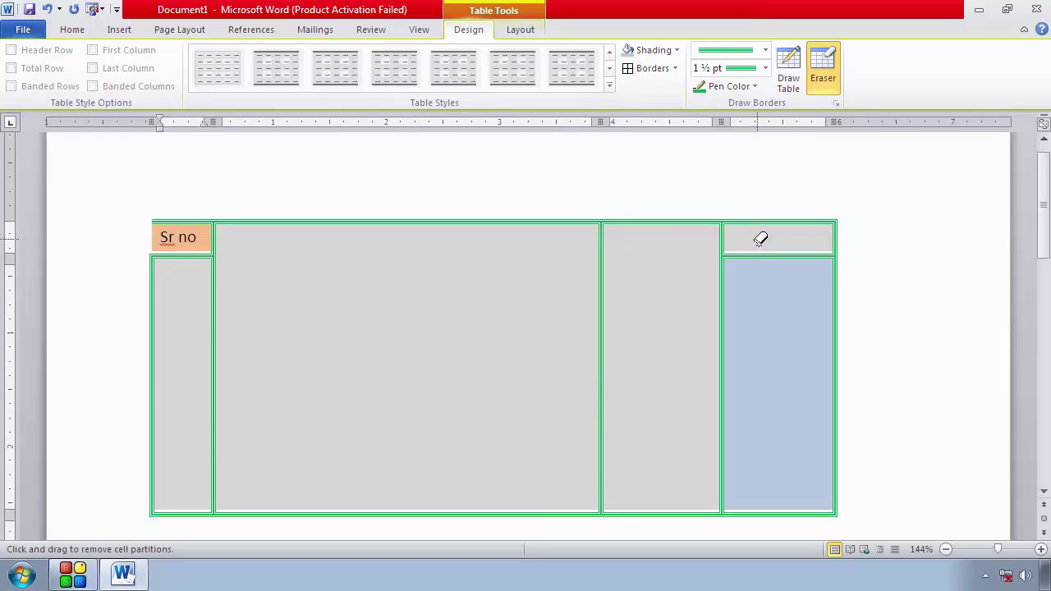
pyautogui.moveTo(758, 237); pyautogui.dragTo(790, 305)
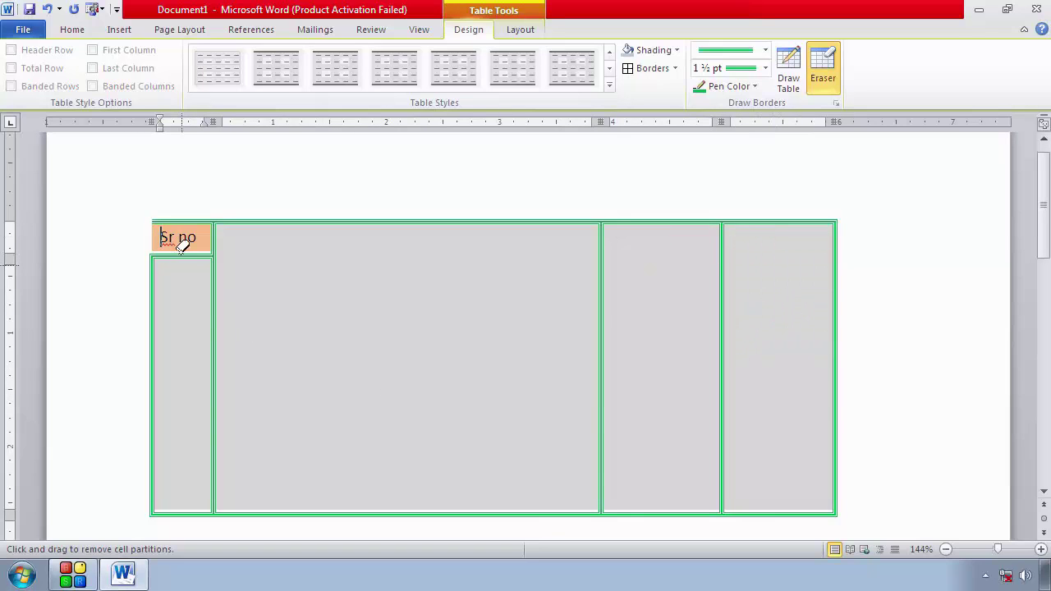
pyautogui.moveTo(211, 222)
pyautogui.mouseDown()
pyautogui.moveTo(230, 227)
pyautogui.moveTo(200, 268)
pyautogui.mouseUp()
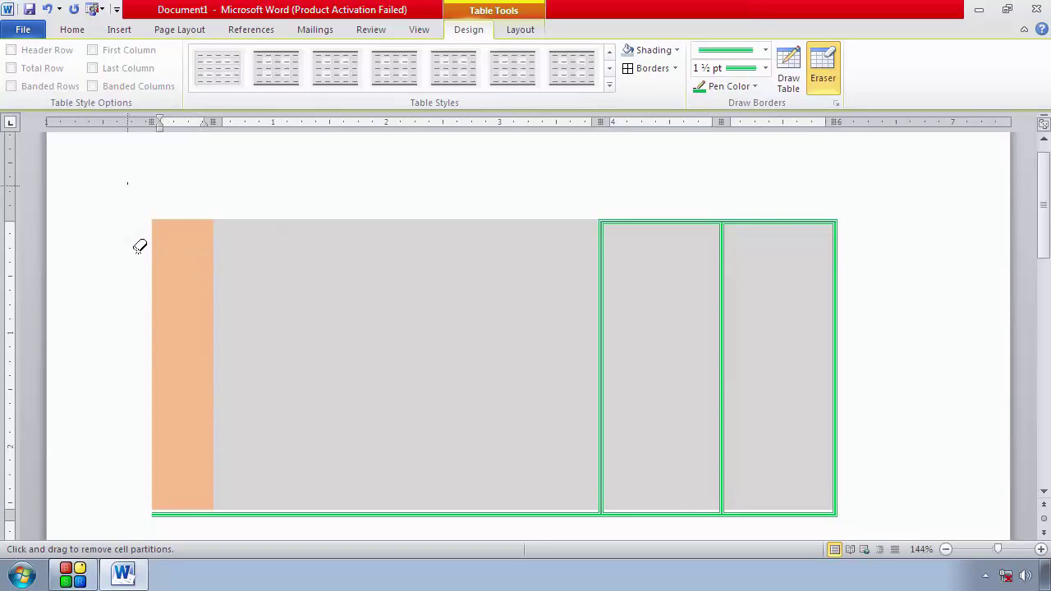
pyautogui.moveTo(127, 182)
pyautogui.mouseDown()
pyautogui.moveTo(729, 520)
pyautogui.moveTo(873, 504)
pyautogui.mouseUp()
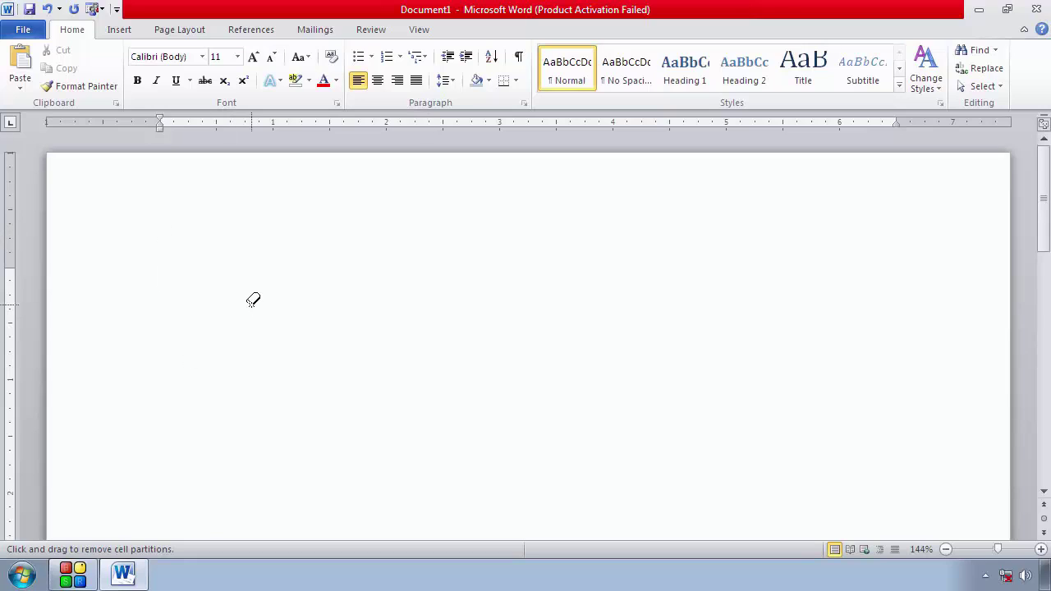
pyautogui.hotkey('ctrl', 'z')
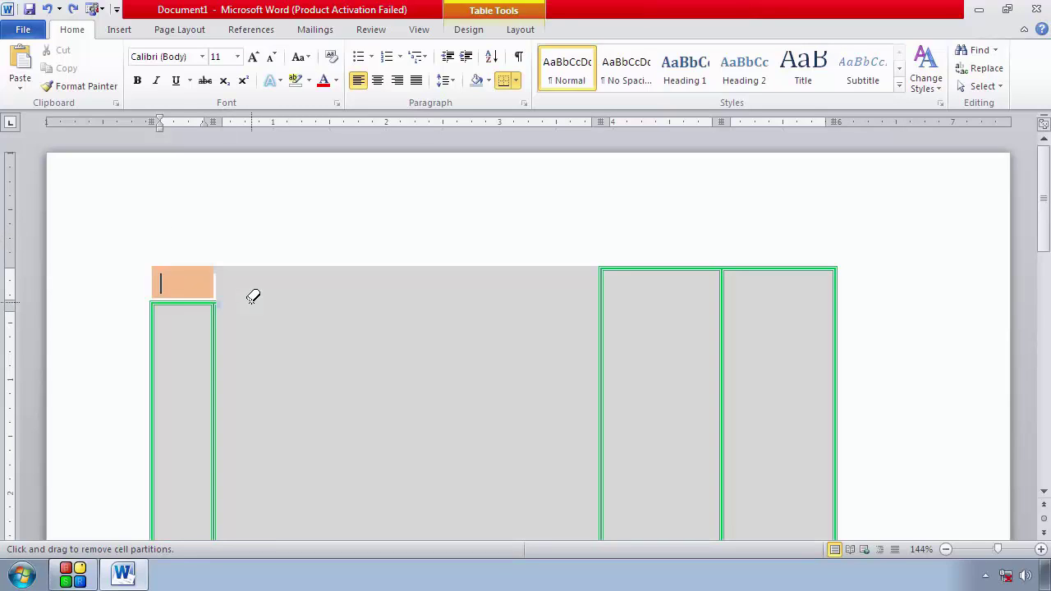
pyautogui.hotkey('ctrl', 'z')
pyautogui.hotkey('ctrl', 'z')
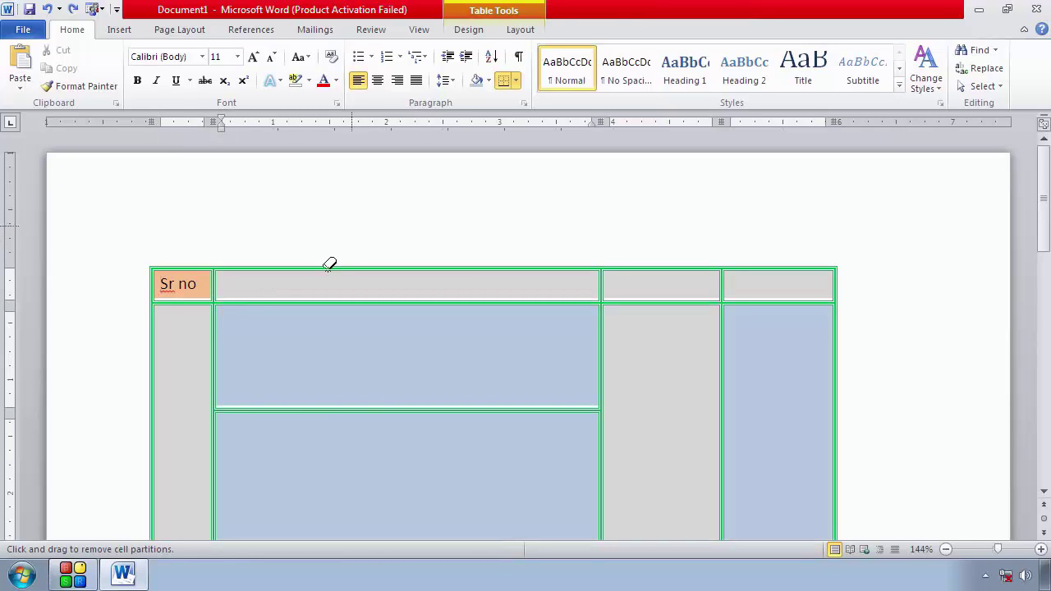
pyautogui.click(479, 30)
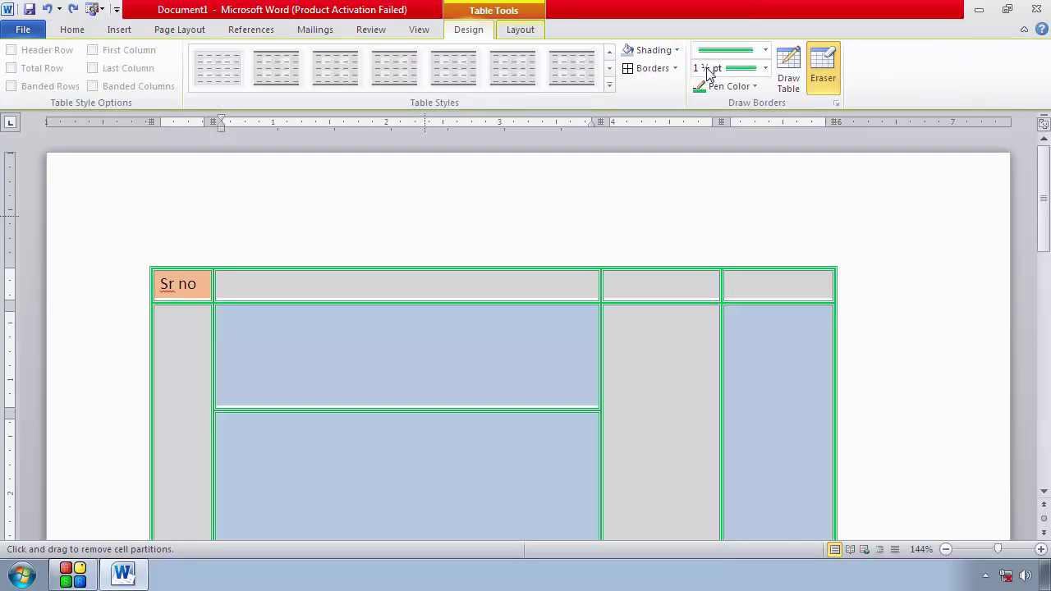
pyautogui.click(820, 72)
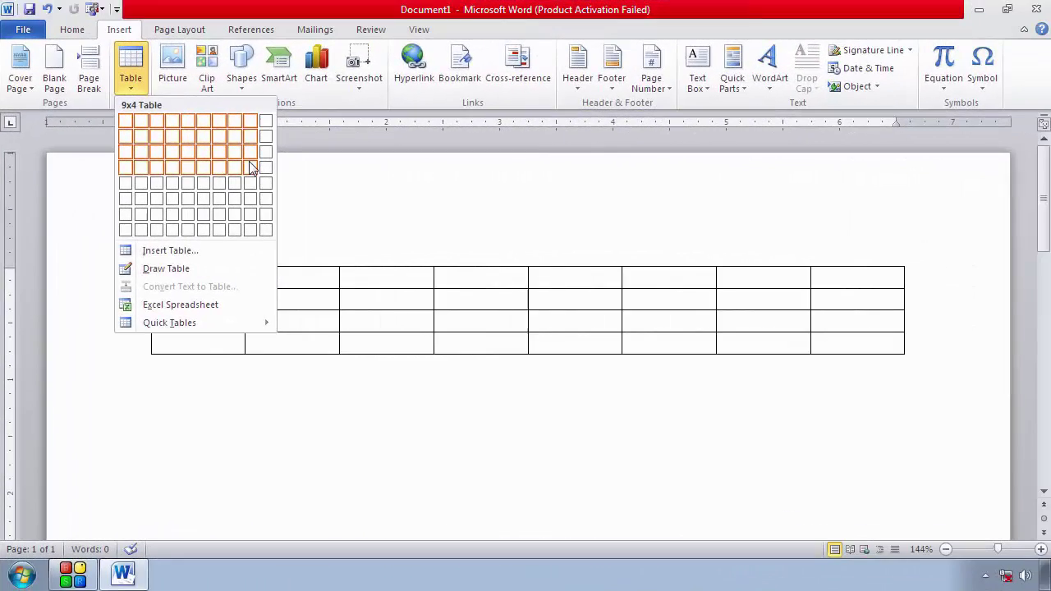
# Step: Insert a 9-column, 4-row table, select it and show its Table Tools Layout settings
pyautogui.click(253, 167)
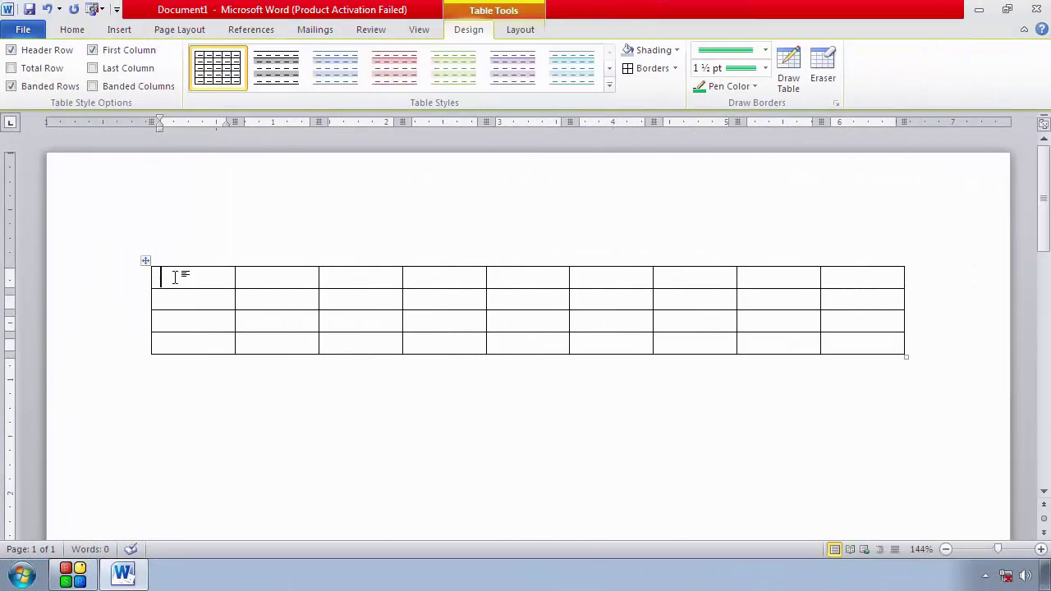
pyautogui.click(146, 262)
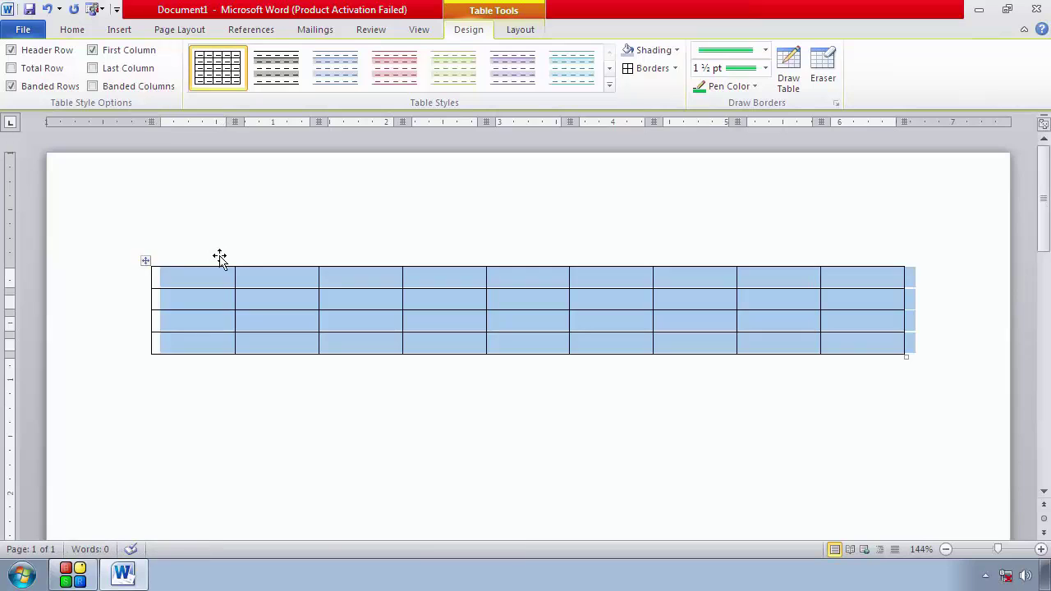
pyautogui.click(517, 32)
pyautogui.click(178, 295)
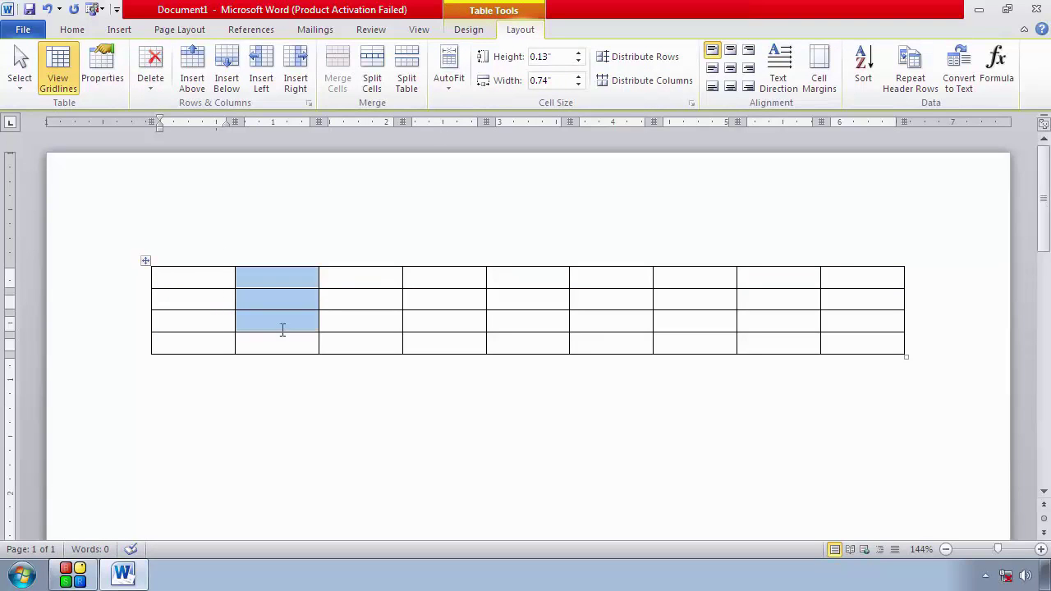
# Step: Insert one new column left and one right of the second column
pyautogui.moveTo(275, 277); pyautogui.dragTo(284, 353)
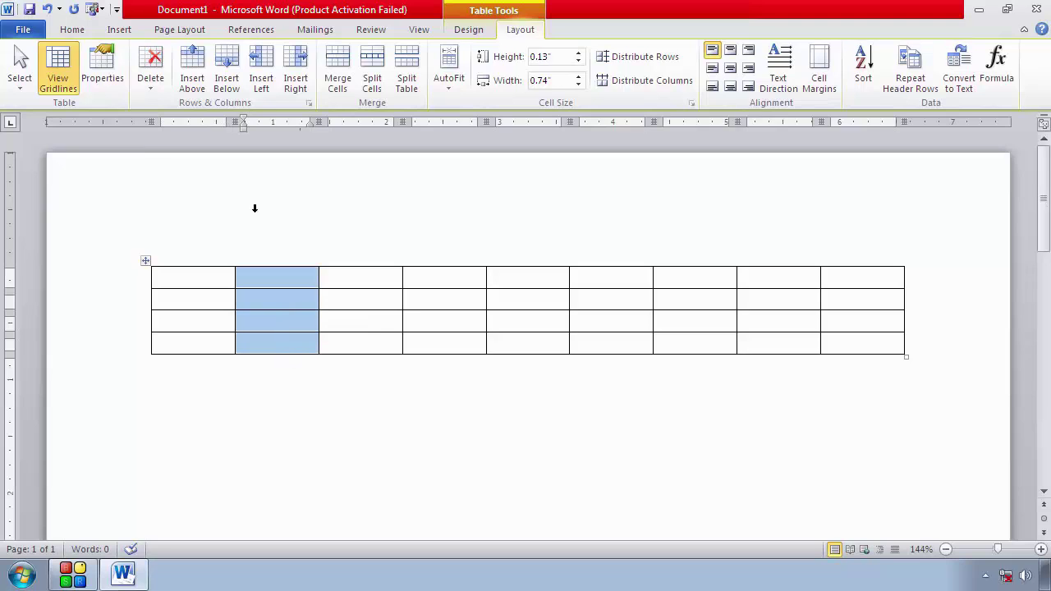
pyautogui.click(261, 64)
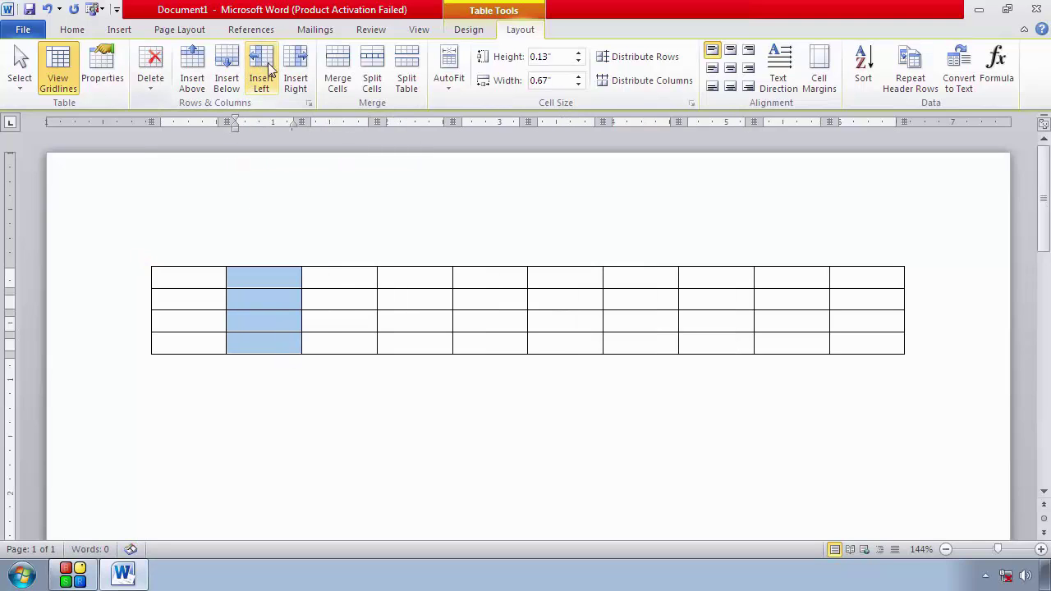
pyautogui.click(297, 68)
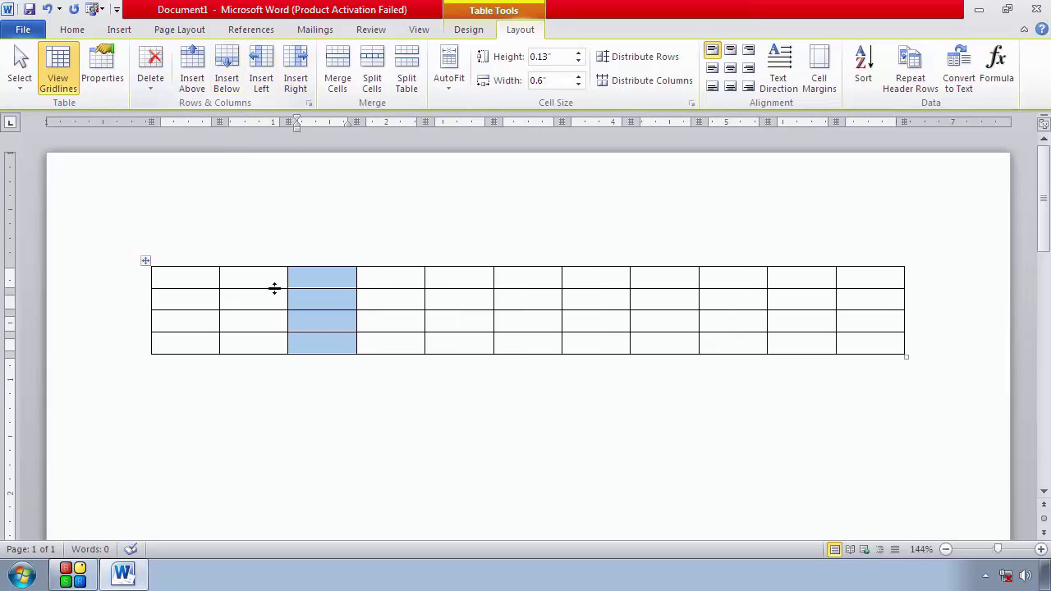
# Step: Insert two new rows below the second row, giving the table 6 rows
pyautogui.click(200, 299)
pyautogui.moveTo(200, 299); pyautogui.dragTo(856, 291)
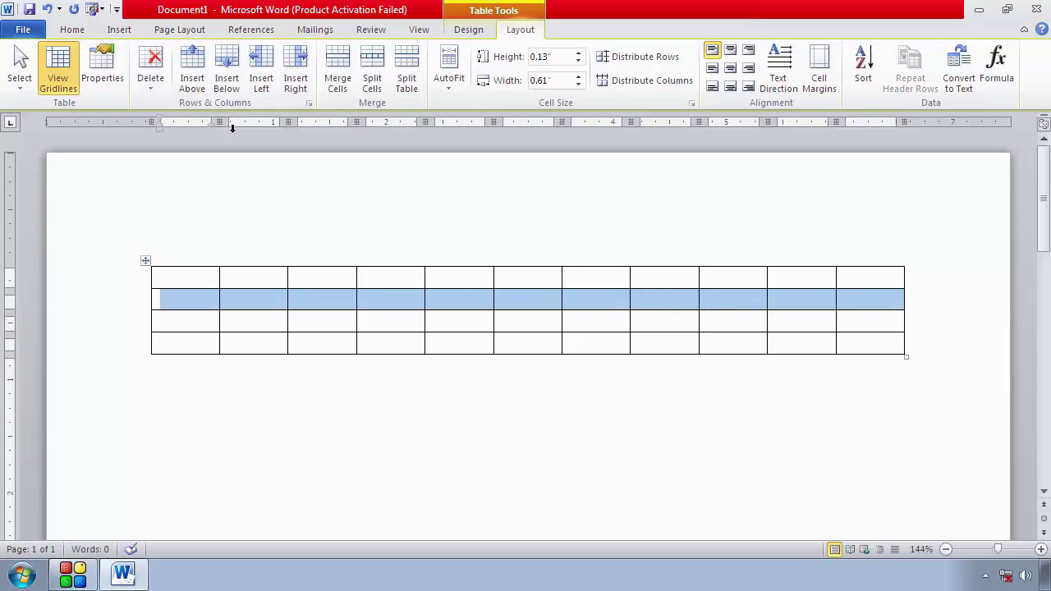
pyautogui.click(227, 82)
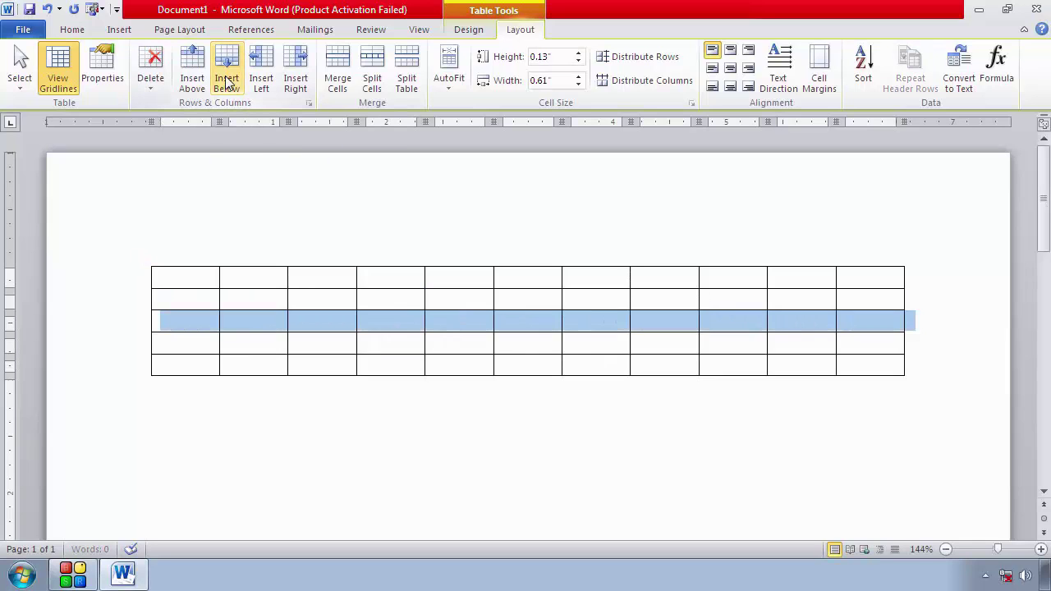
pyautogui.click(205, 88)
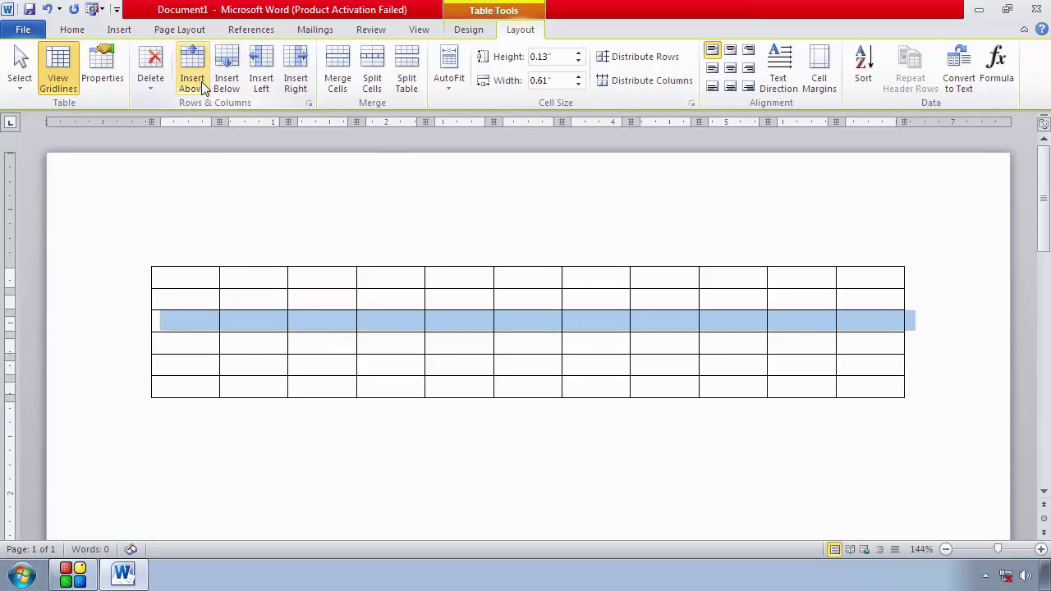
pyautogui.click(334, 283)
# Step: Merge the first four top-row cells into one, then merge the next three cells
pyautogui.moveTo(207, 275); pyautogui.dragTo(376, 279)
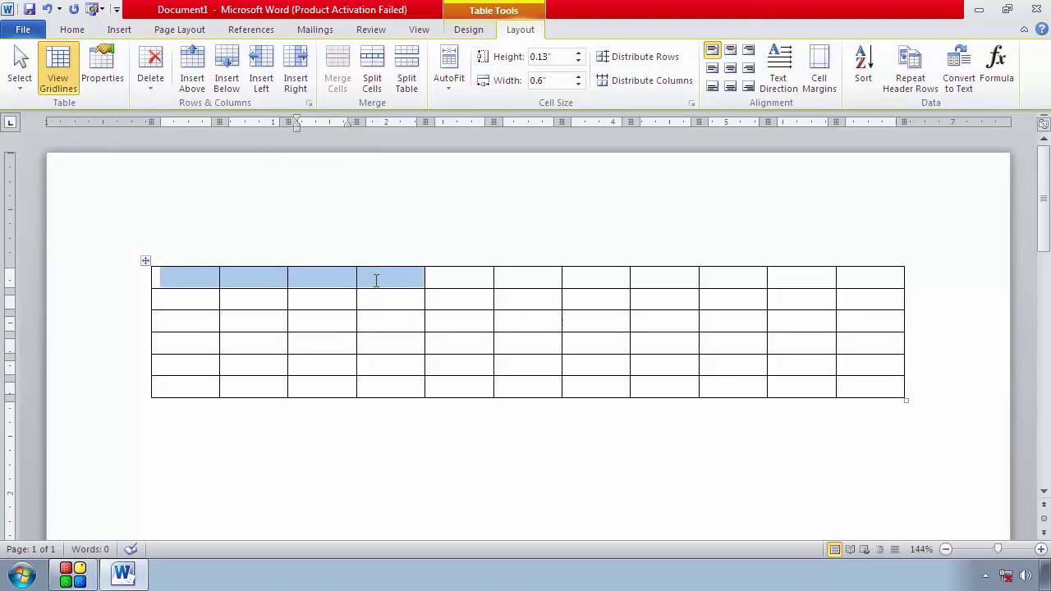
pyautogui.click(335, 76)
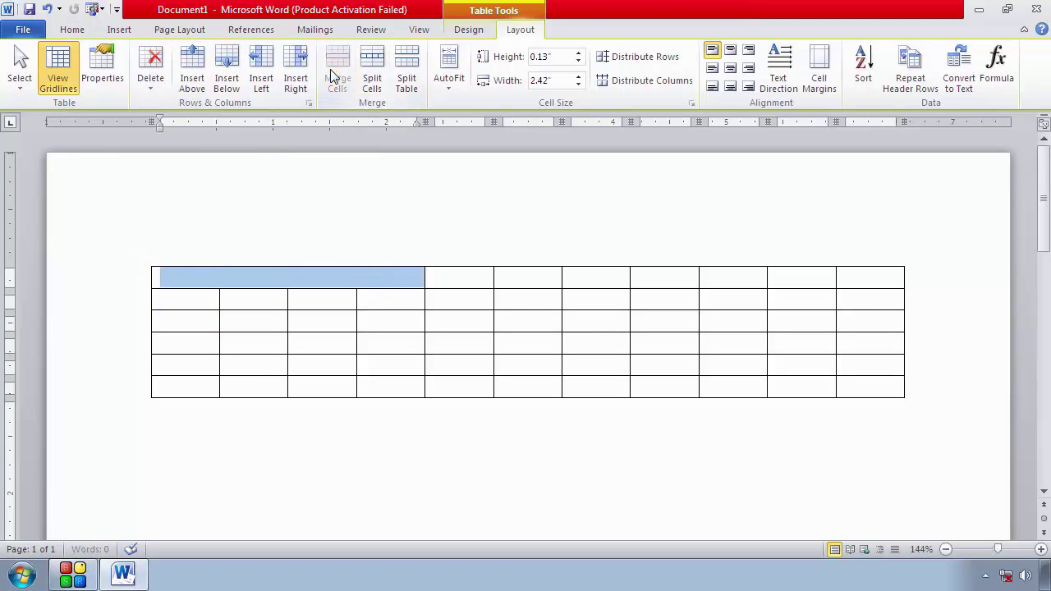
pyautogui.moveTo(437, 282); pyautogui.dragTo(614, 282)
pyautogui.moveTo(318, 282)
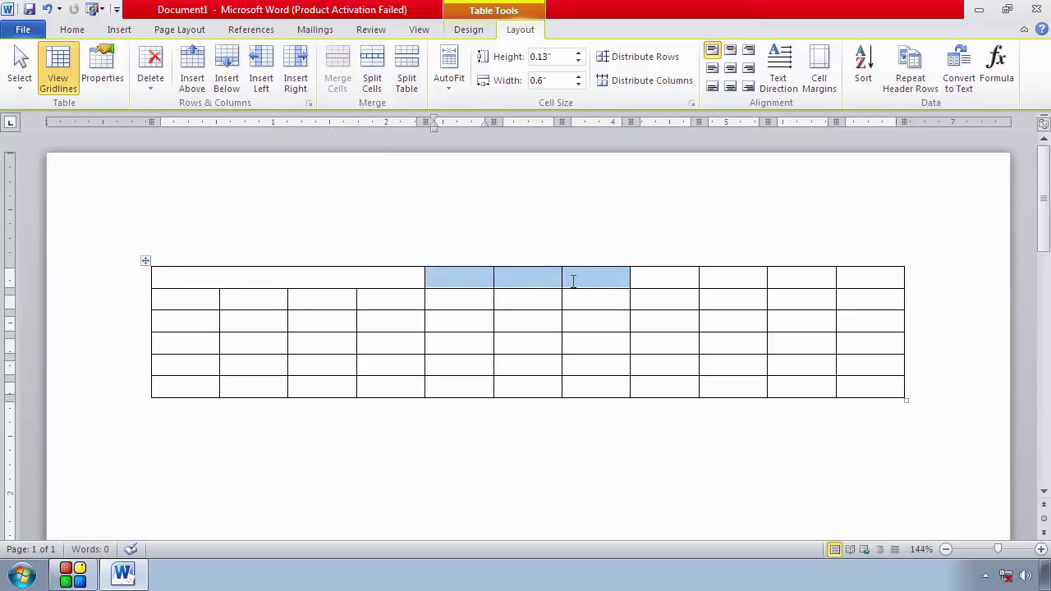
pyautogui.click(335, 65)
# Step: Split the merged three-cell span into 5 columns and add a blank line above the table
pyautogui.click(369, 65)
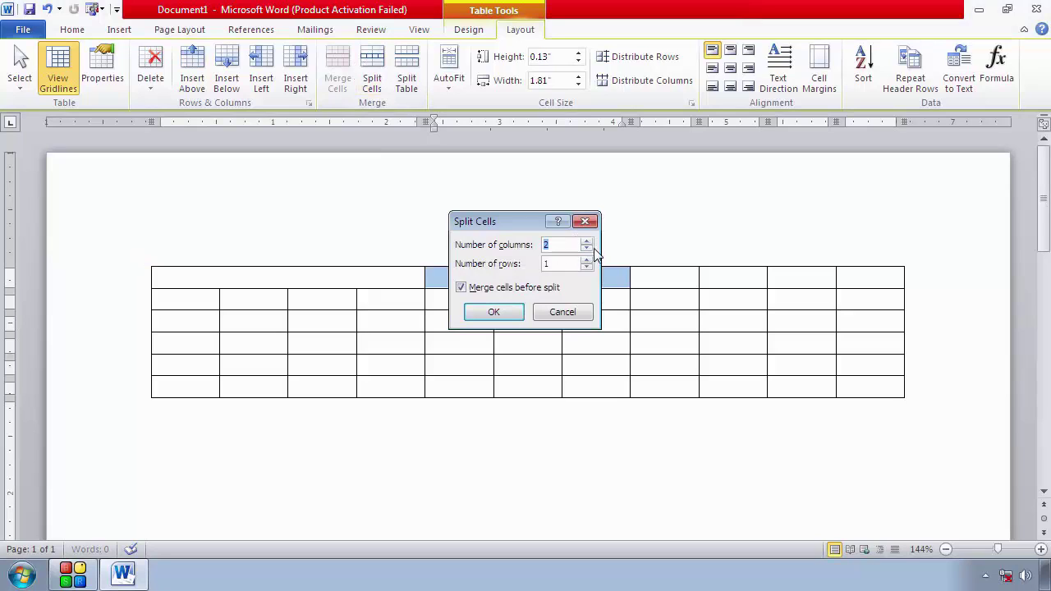
pyautogui.write('5')
pyautogui.click(497, 312)
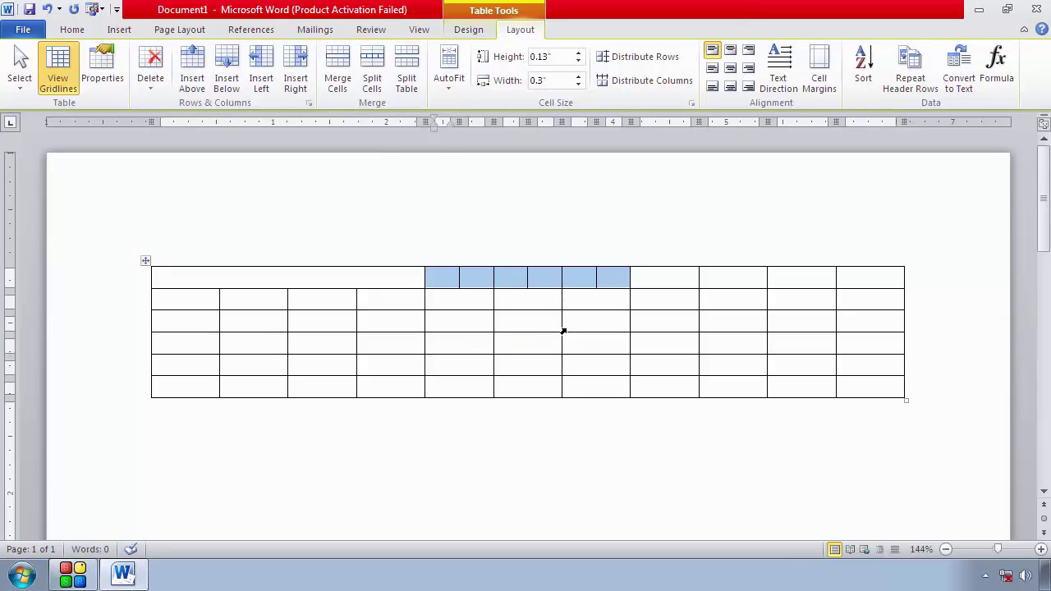
pyautogui.click(408, 80)
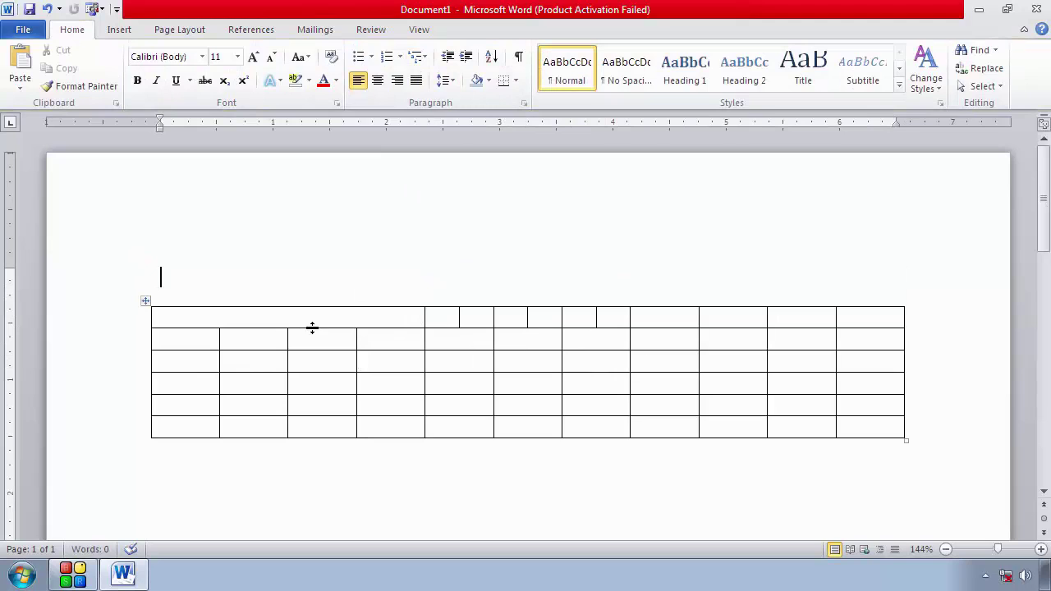
# Step: Split the table into two and type 'sfadsfggdf' on the line between them
pyautogui.click(320, 360)
pyautogui.click(370, 378)
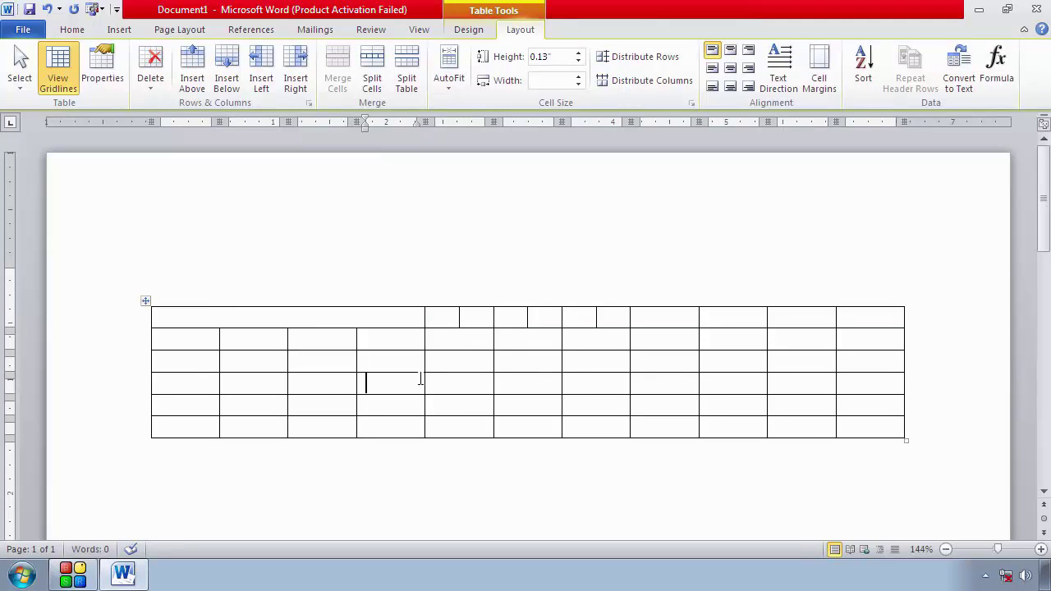
pyautogui.click(421, 72)
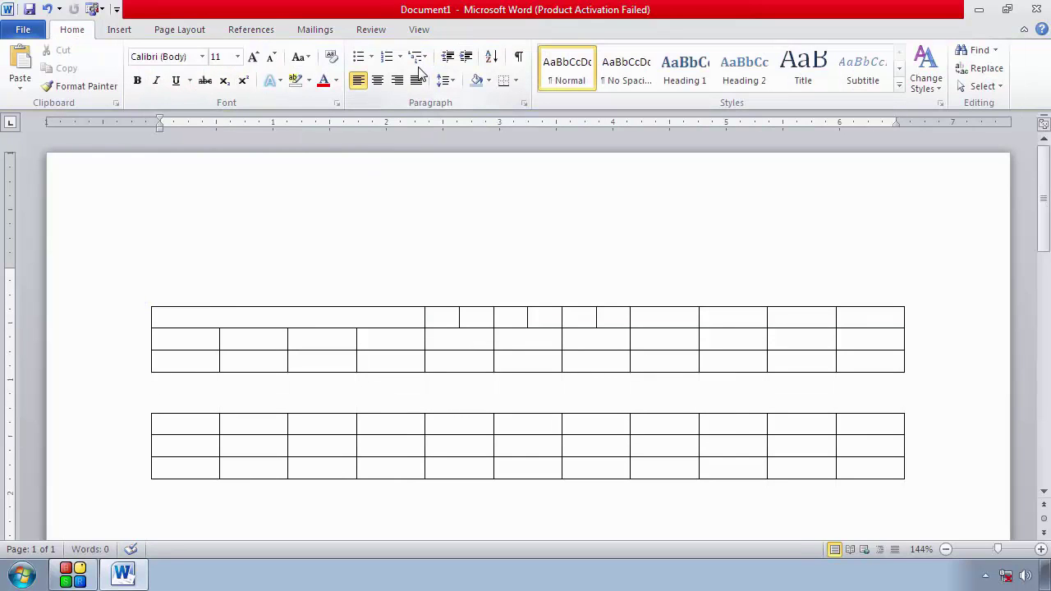
pyautogui.write('sfa')
pyautogui.write('dsfggdf')
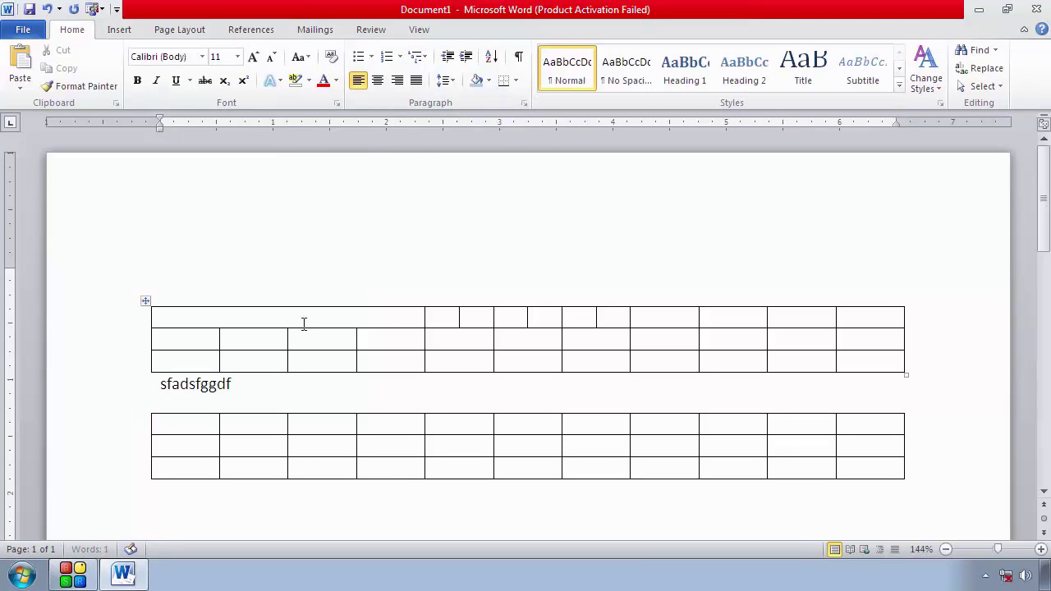
# Step: Undo the typed line and the split, bringing back the table's layout options
pyautogui.click(316, 337)
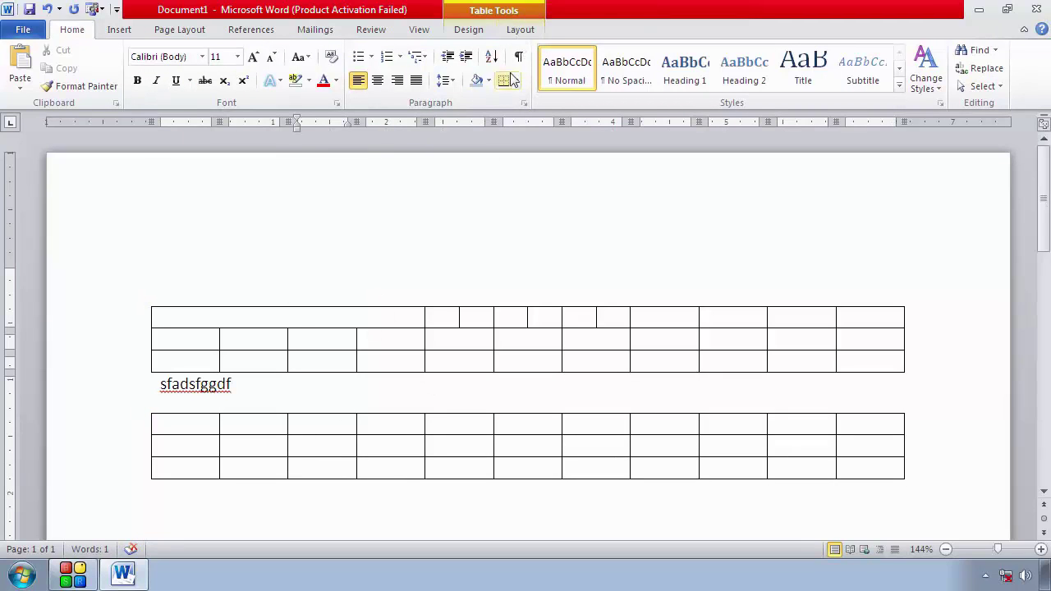
pyautogui.hotkey('ctrl', 'z')
pyautogui.hotkey('ctrl', 'z')
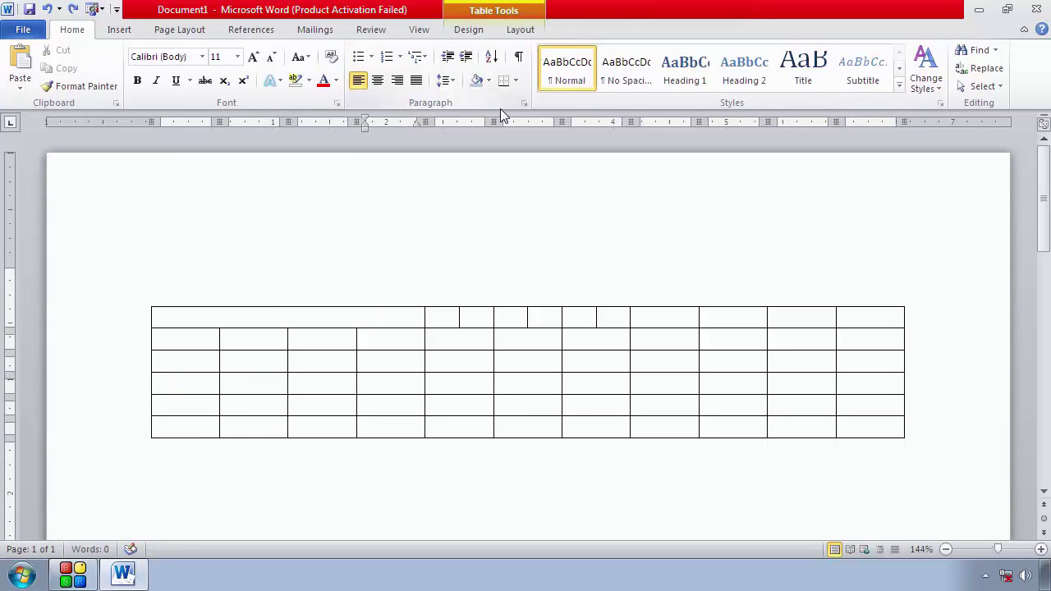
pyautogui.click(508, 36)
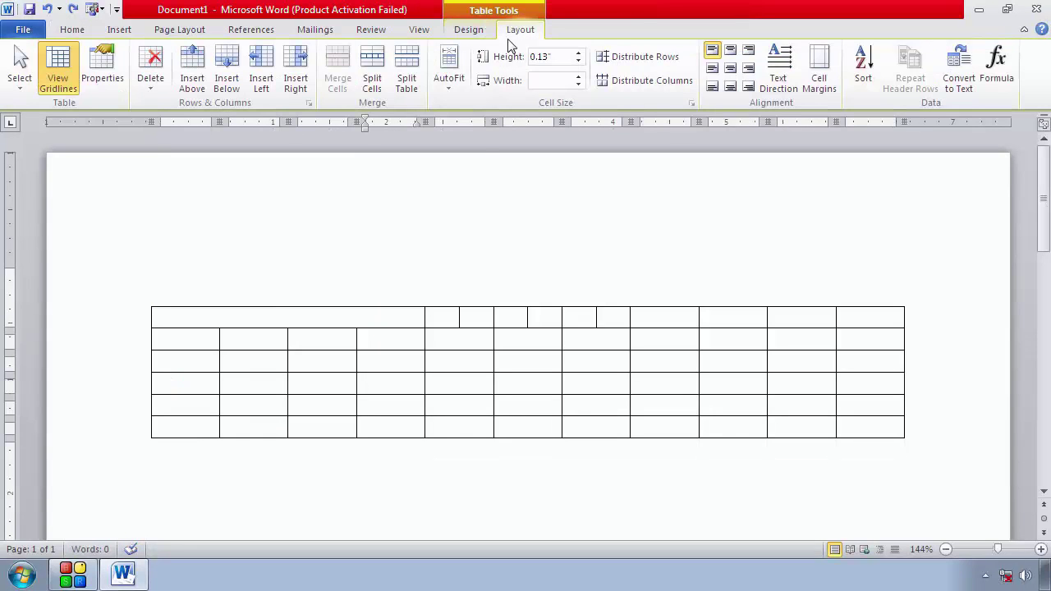
# Step: Set the second row's height to 0.1" with the Height spinner
pyautogui.moveTo(365, 382)
pyautogui.click(294, 341)
pyautogui.click(578, 54)
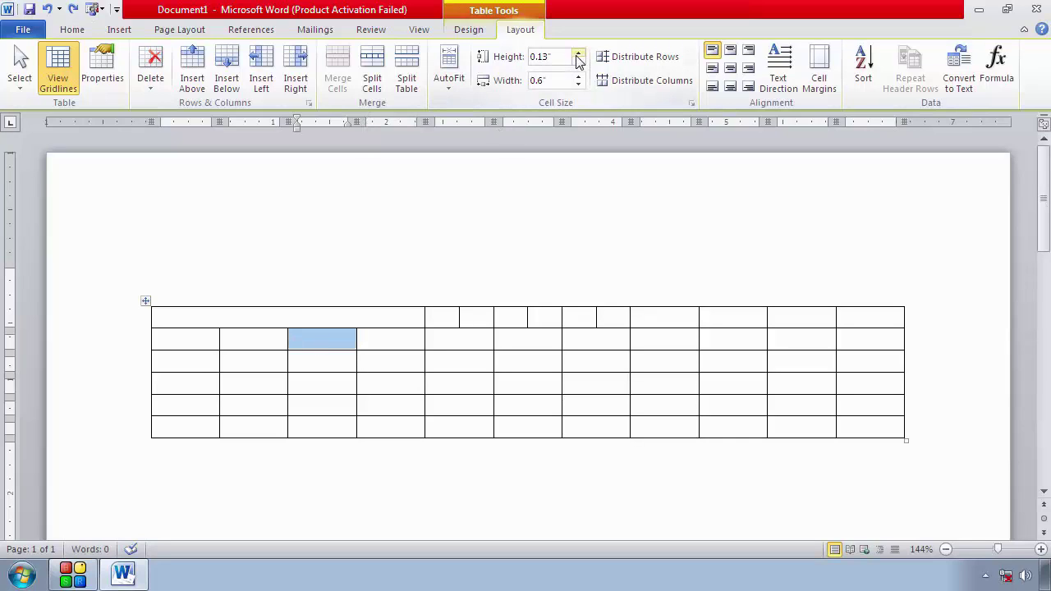
pyautogui.click(578, 54)
pyautogui.click(578, 54)
pyautogui.click(578, 60)
pyautogui.click(578, 60)
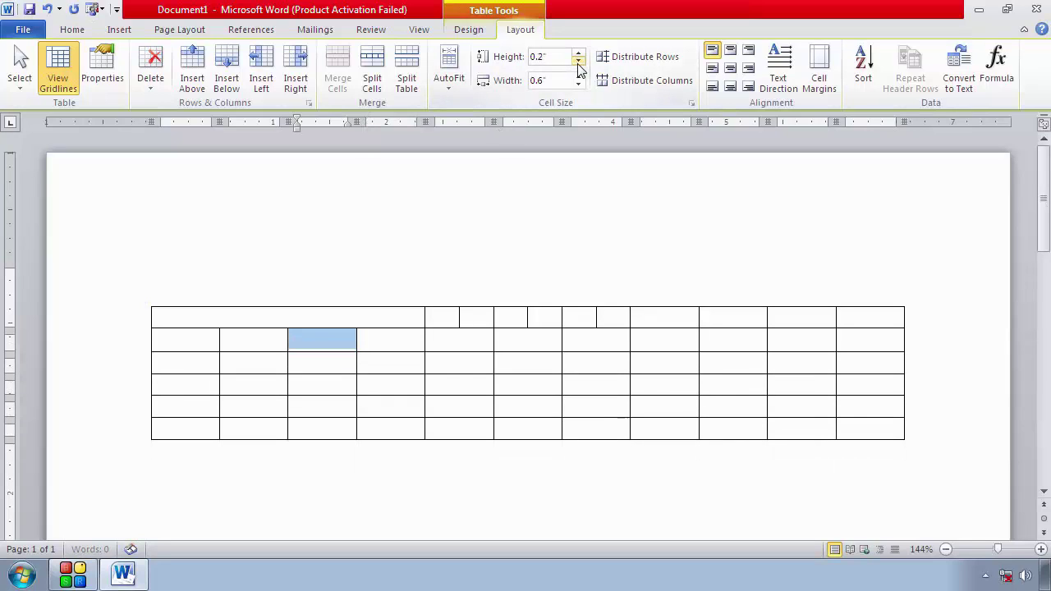
pyautogui.click(578, 61)
# Step: Try a wider cell width, return it to 0.6", and move to row 2's first cell
pyautogui.click(578, 75)
pyautogui.click(577, 75)
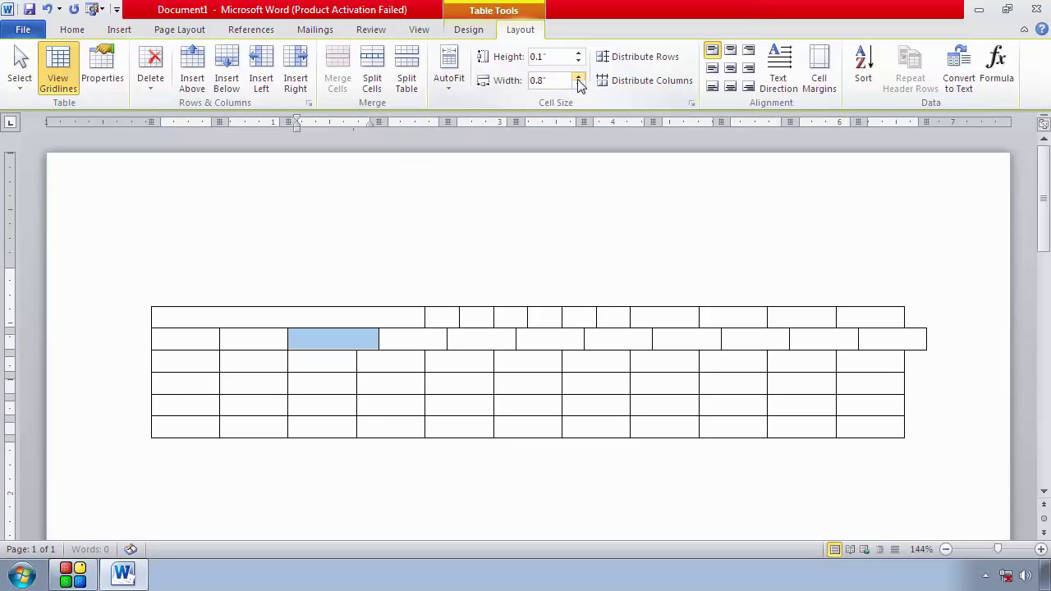
pyautogui.click(578, 85)
pyautogui.click(578, 84)
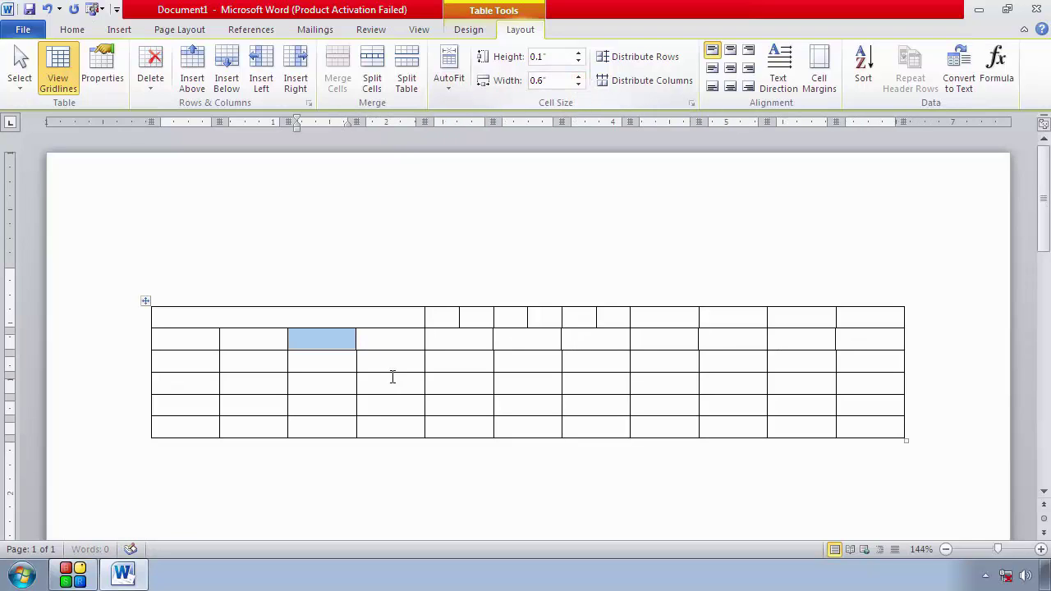
pyautogui.click(173, 338)
# Step: Type 'dfgfgd' in row 2, then 'fdsf' and 'dsf' in row 3's first two cells
pyautogui.write('dfgfgd')
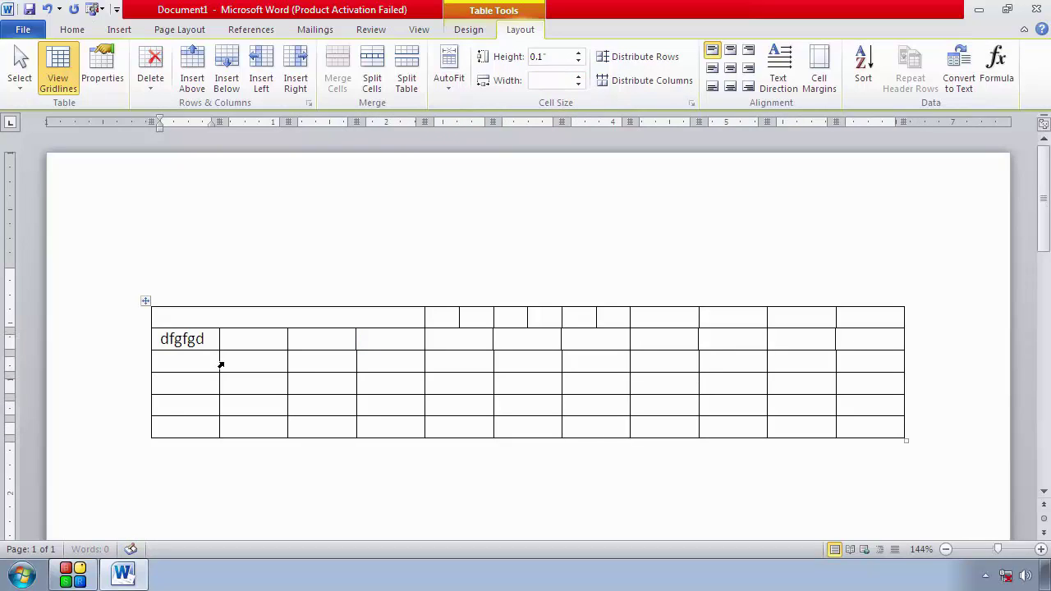
pyautogui.click(218, 364)
pyautogui.click(206, 361)
pyautogui.write('fdsf')
pyautogui.press('Tab')
pyautogui.write('ds')
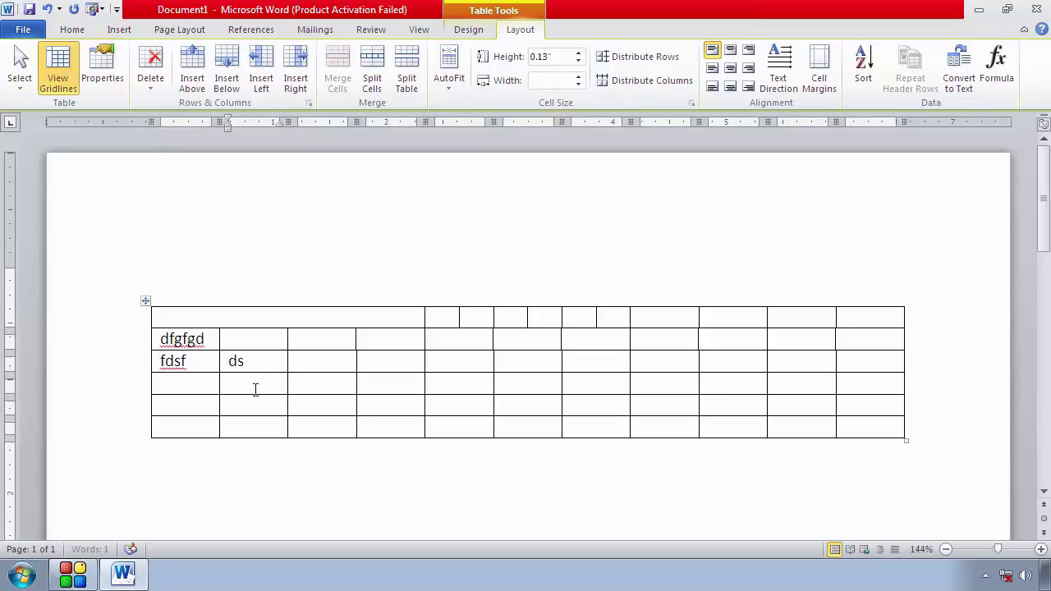
pyautogui.write('f')
# Step: Fill row 4 with 'dfsf' and 'dsfdsdsf', then select the whole table
pyautogui.click(253, 387)
pyautogui.write('dsfds')
pyautogui.click(197, 395)
pyautogui.write('dsf')
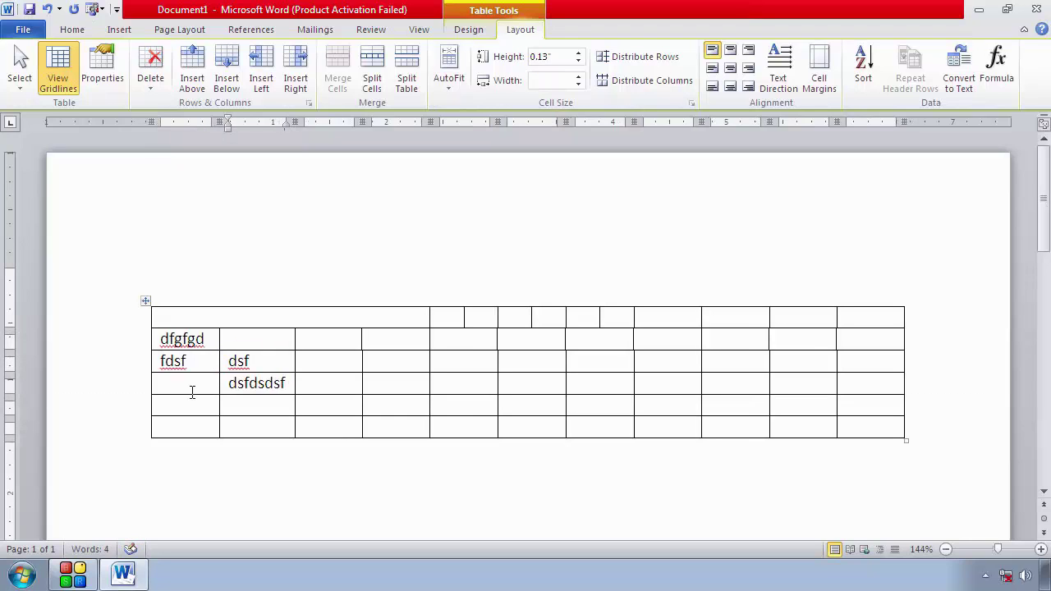
pyautogui.click(190, 393)
pyautogui.write('dfsf')
pyautogui.press('Down')
pyautogui.press('Tab')
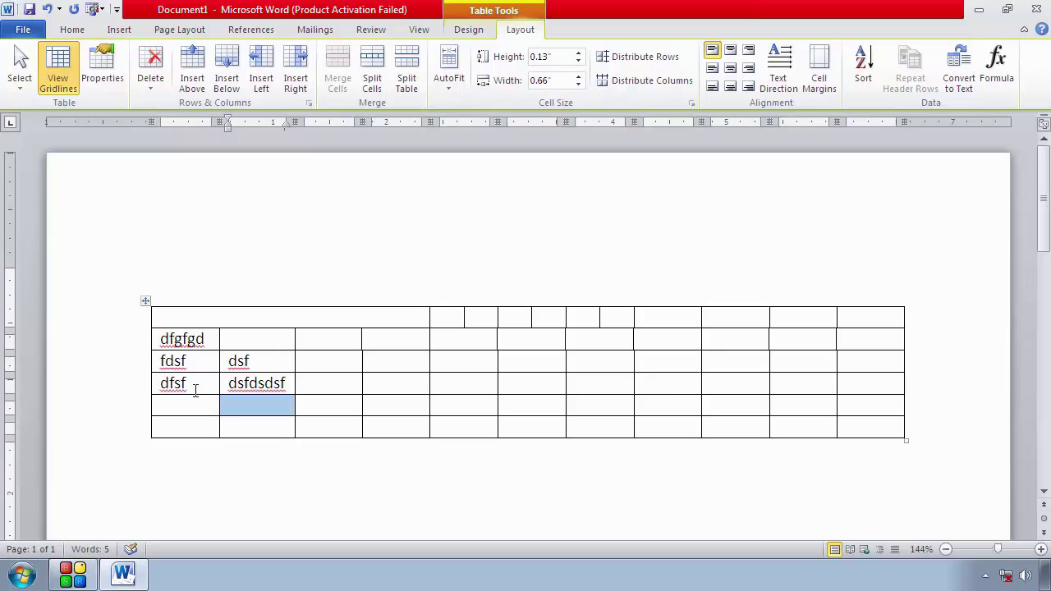
pyautogui.moveTo(166, 319); pyautogui.dragTo(844, 430)
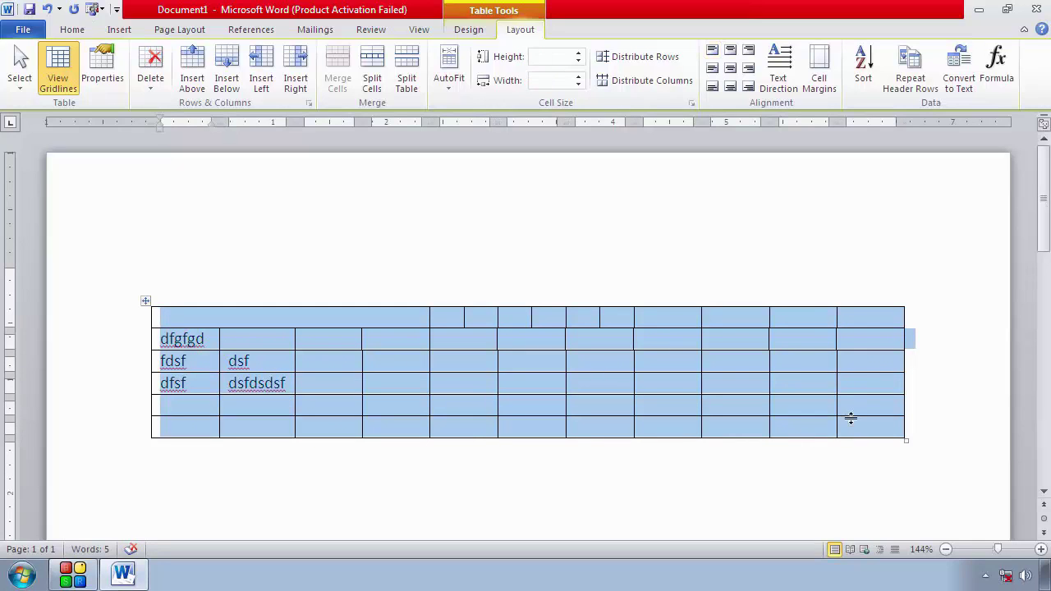
# Step: Try centre, left, top-left and right cell alignments, finishing on Align Bottom Center
pyautogui.click(730, 69)
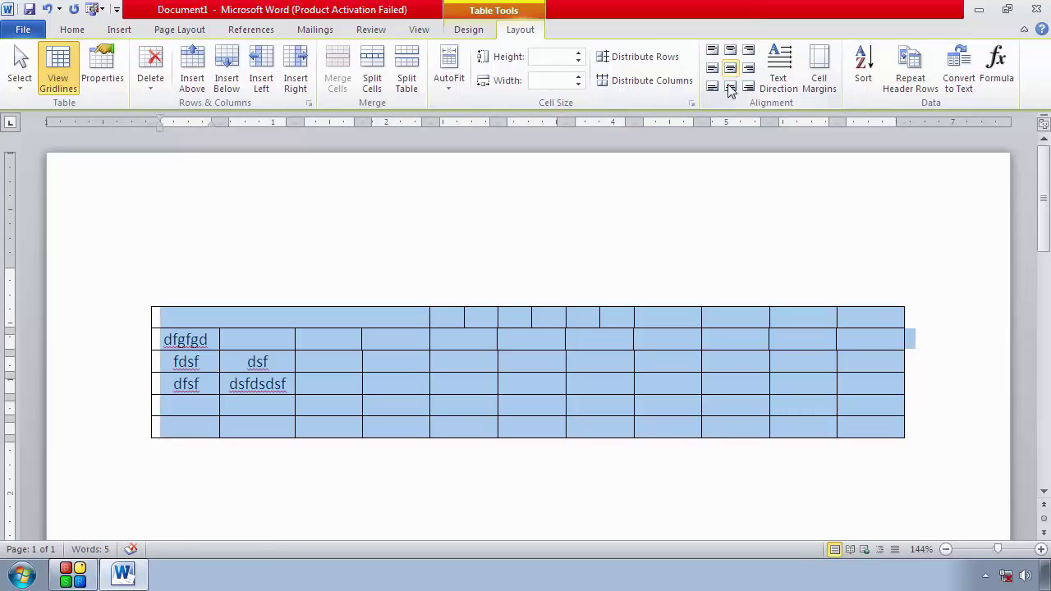
pyautogui.click(730, 87)
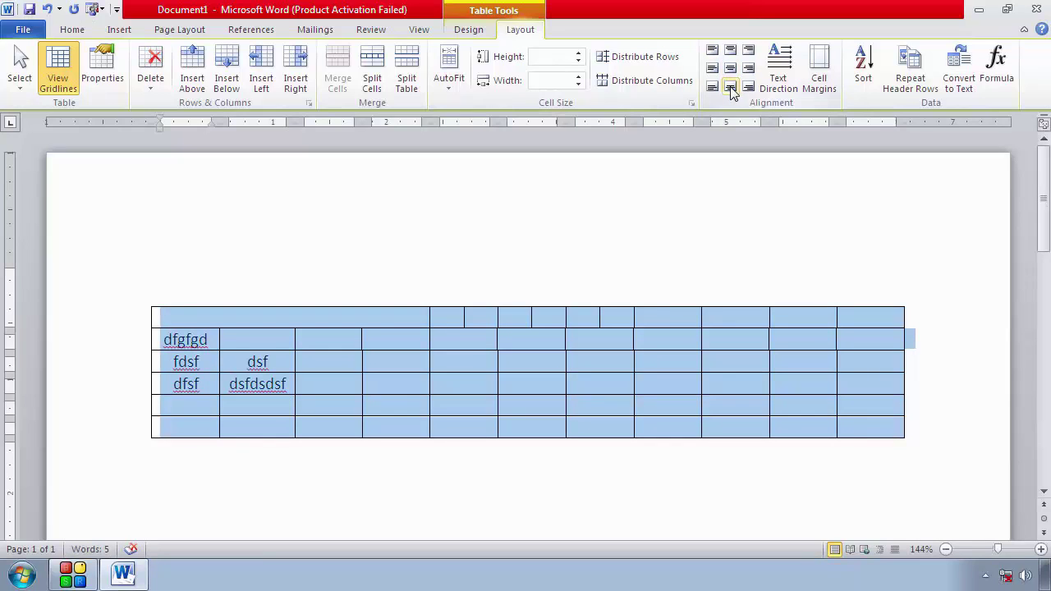
pyautogui.click(712, 87)
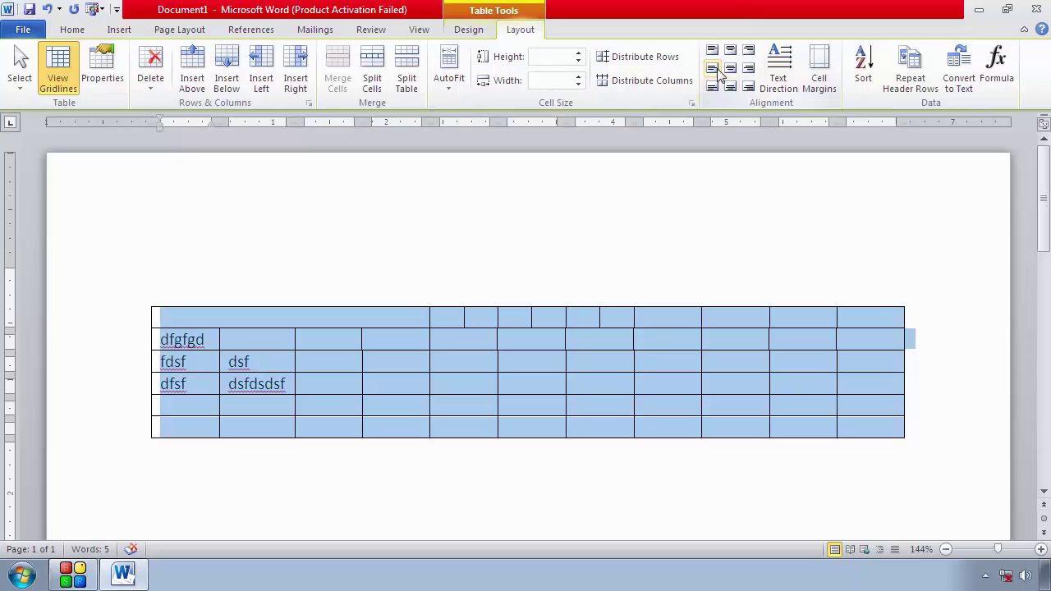
pyautogui.click(713, 50)
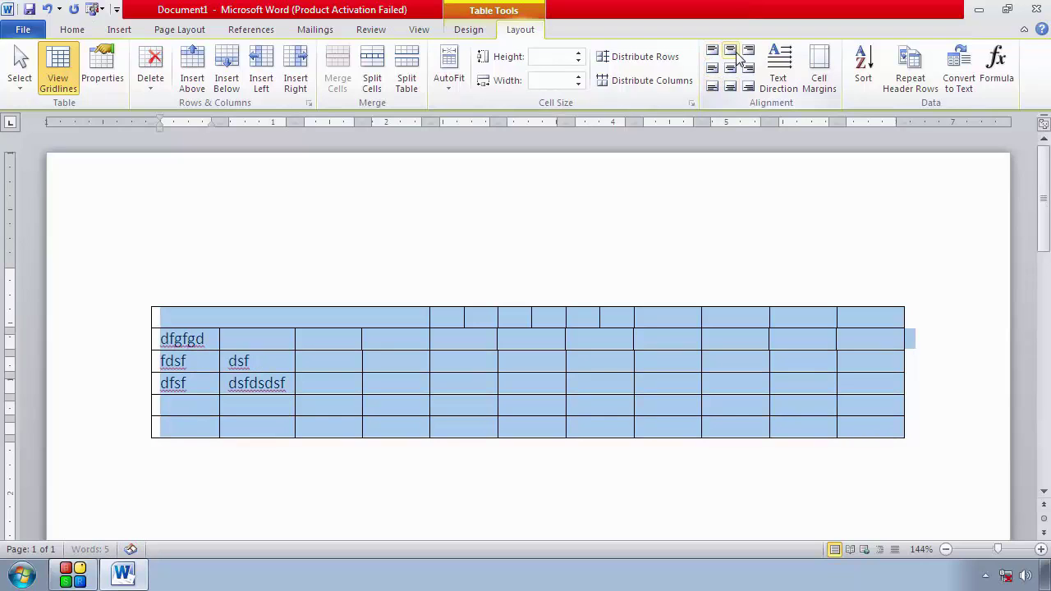
pyautogui.click(748, 50)
pyautogui.click(748, 68)
pyautogui.click(747, 87)
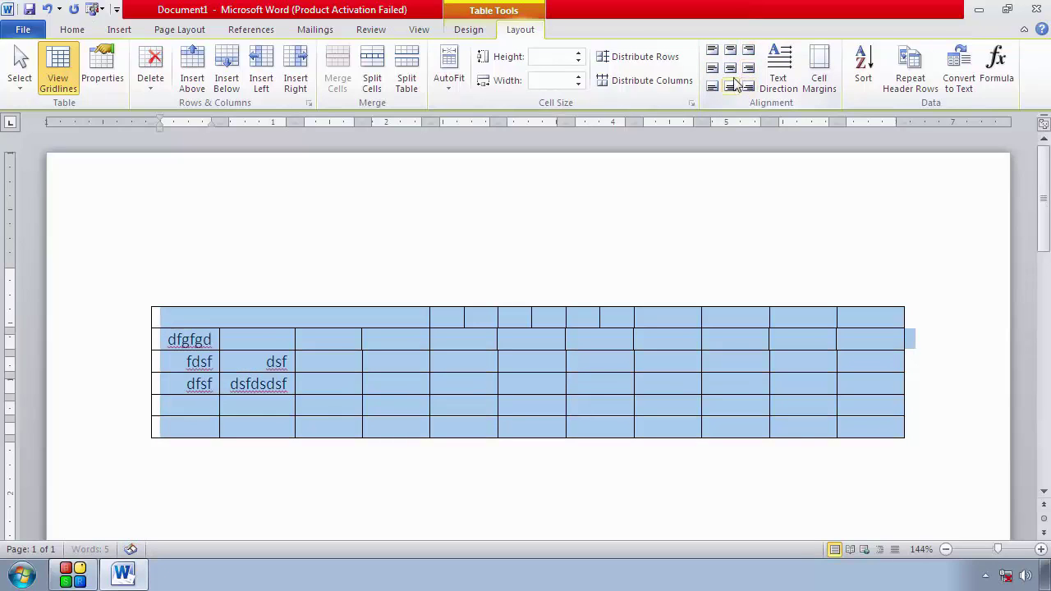
pyautogui.click(730, 86)
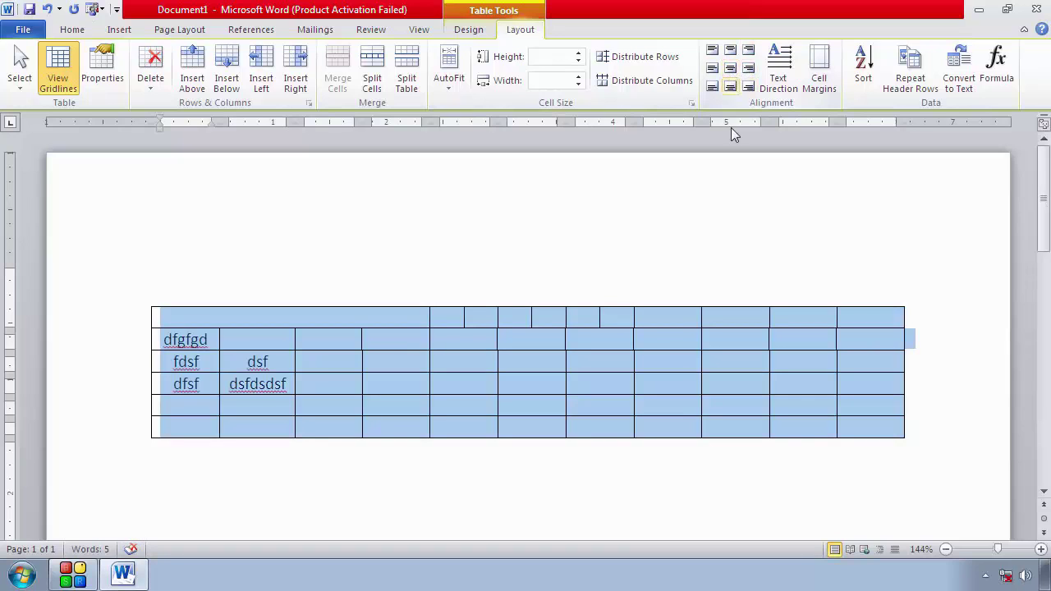
# Step: Cycle the cell text through both vertical directions back to horizontal, then review the taller rows
pyautogui.click(780, 78)
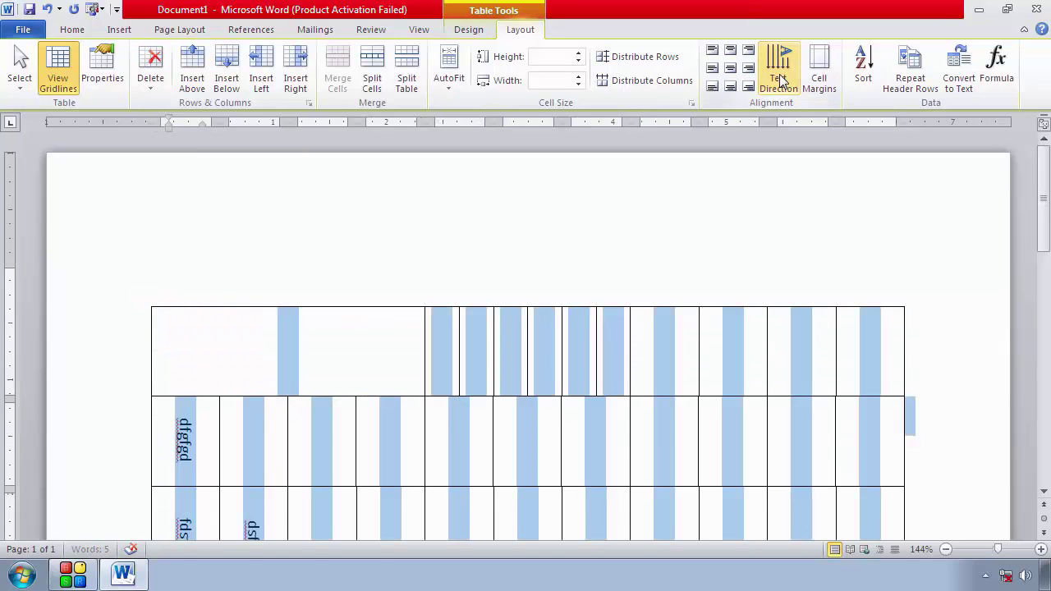
pyautogui.click(780, 79)
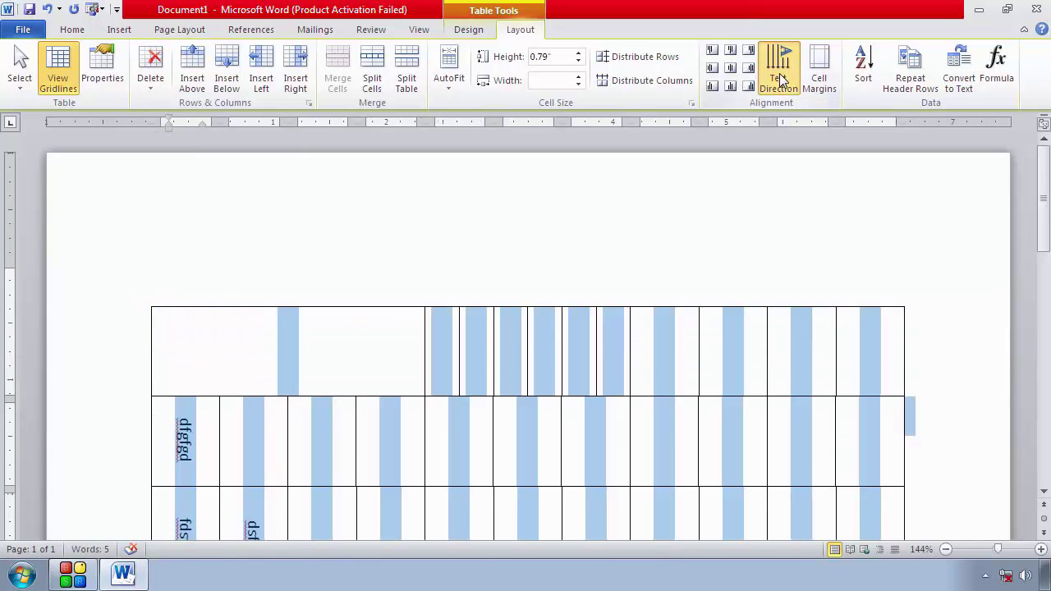
pyautogui.click(780, 79)
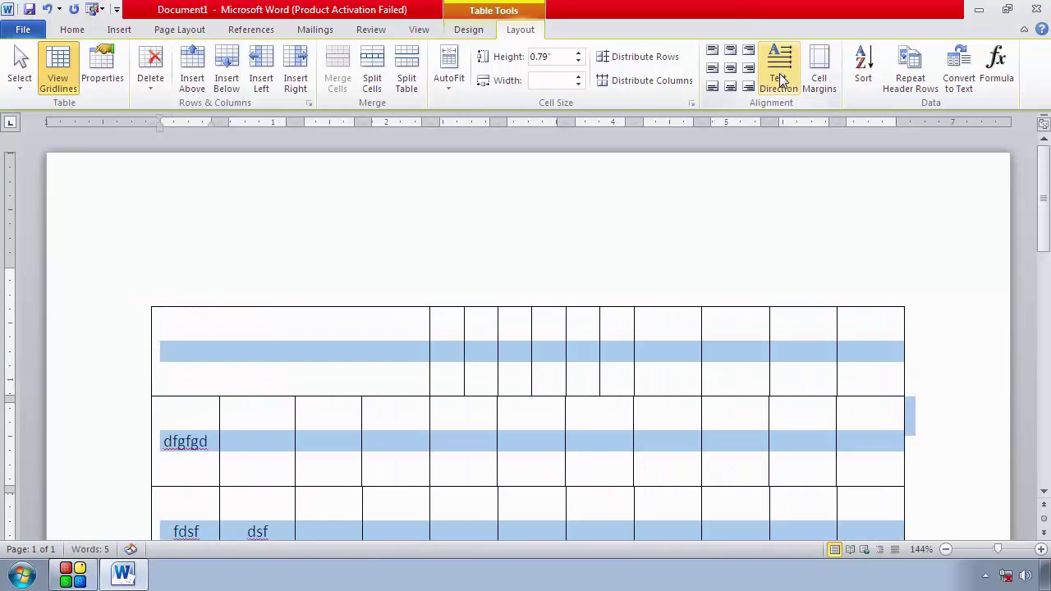
pyautogui.scroll(-2, 694, 393)
pyautogui.scroll(-1, 695, 398)
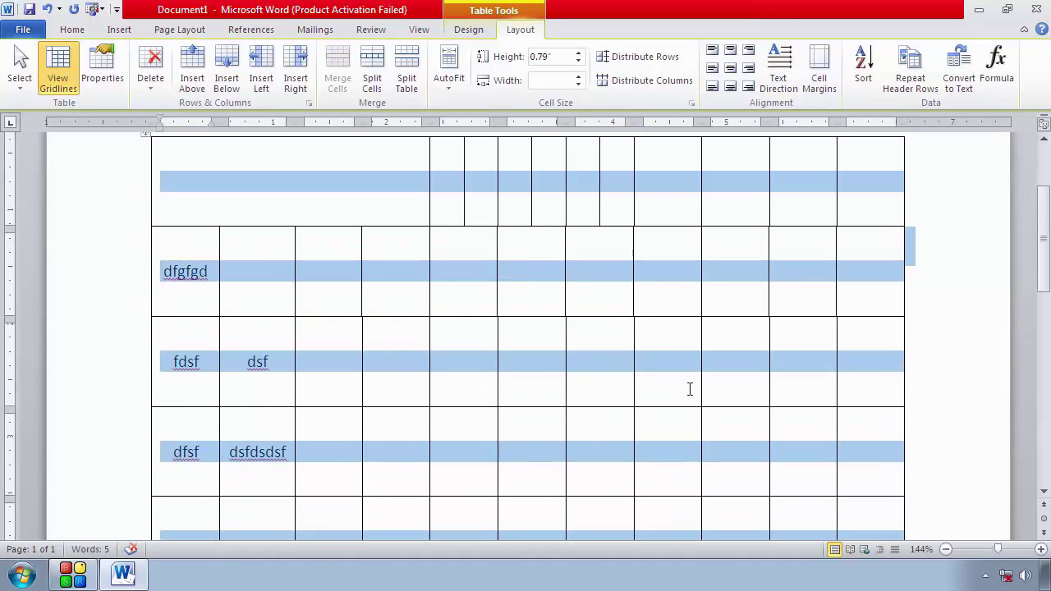
pyautogui.scroll(1, 689, 389)
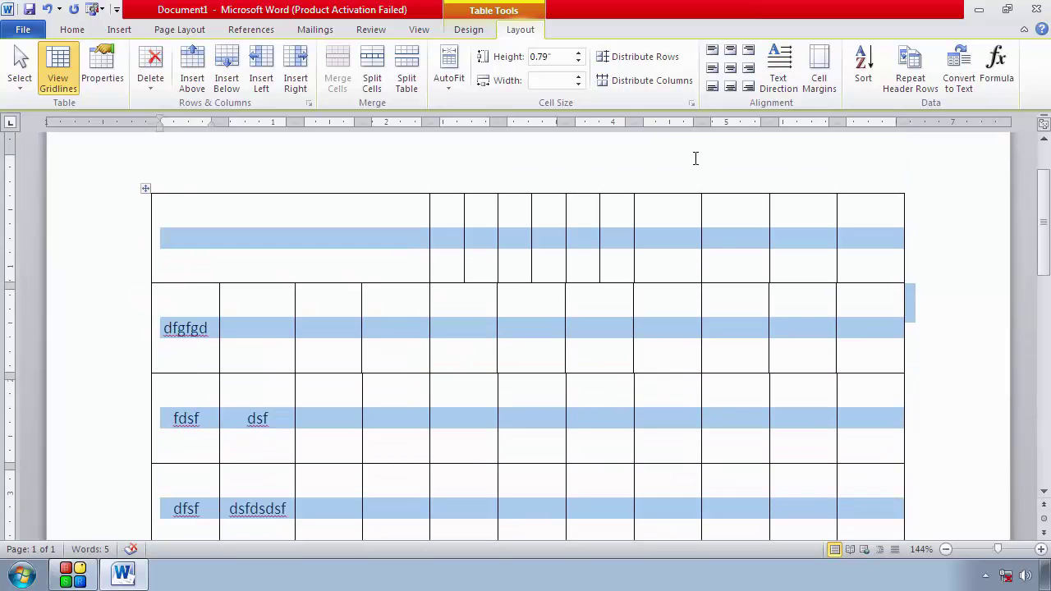
# Step: Set the table's default top cell margin to 0.04" in the Cell Margins dialog
pyautogui.click(815, 73)
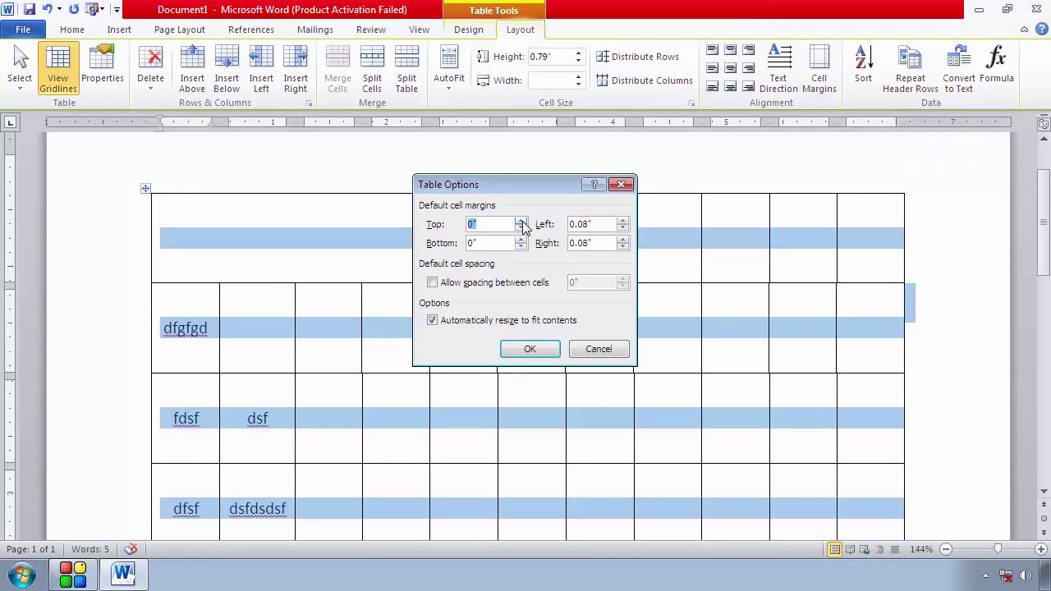
pyautogui.click(535, 349)
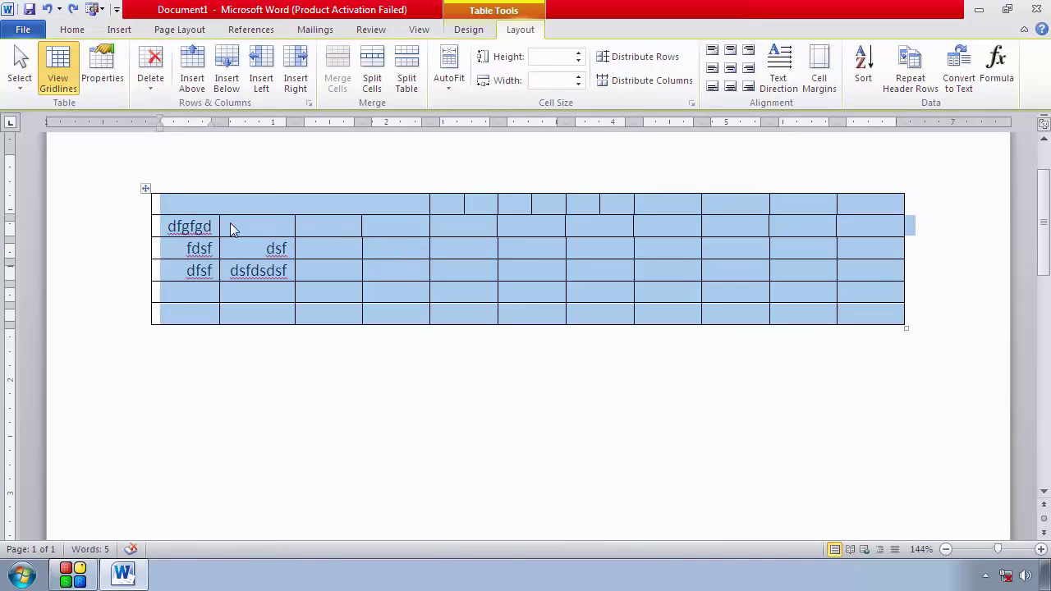
pyautogui.click(168, 227)
pyautogui.moveTo(168, 226); pyautogui.dragTo(211, 227)
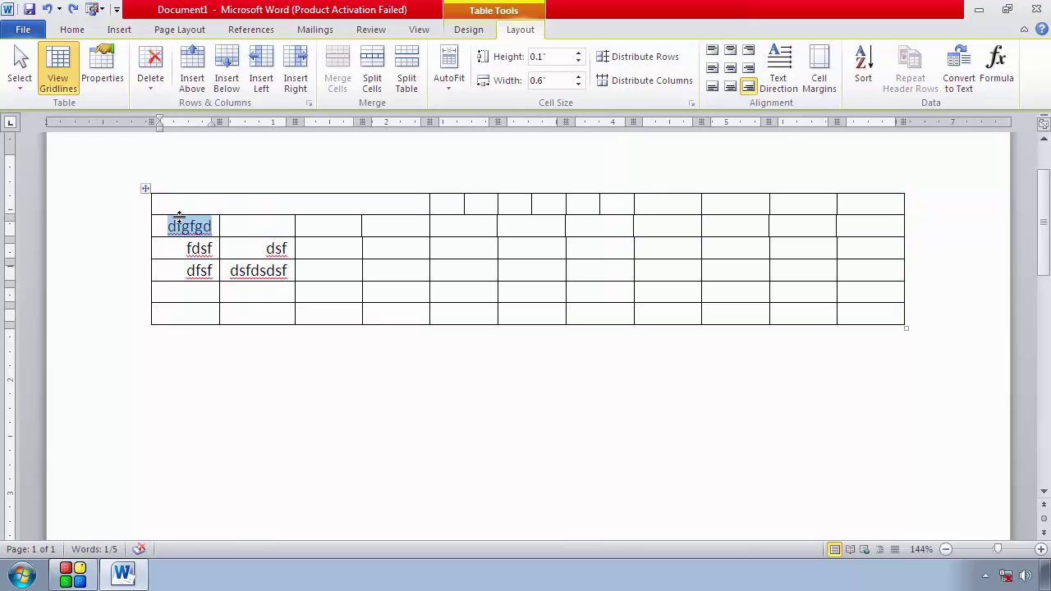
pyautogui.click(819, 70)
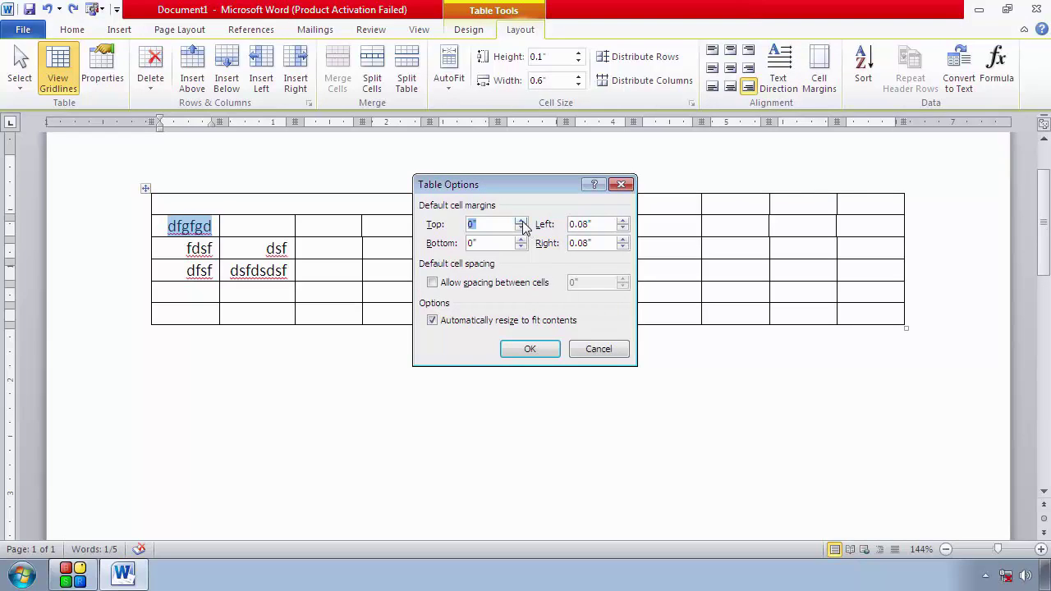
pyautogui.click(532, 350)
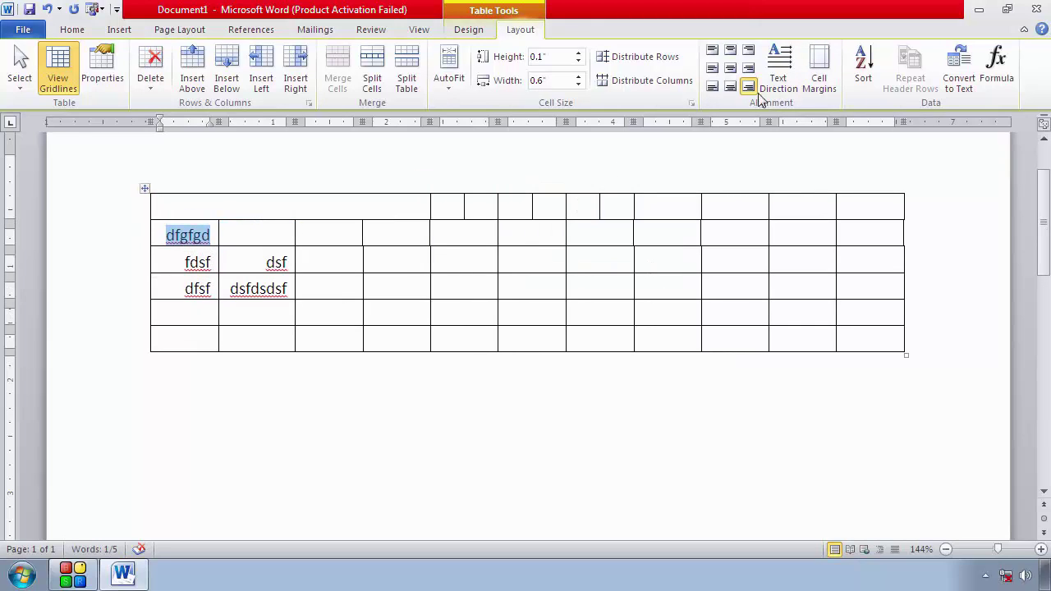
# Step: Replace 'dfgfgd' with 'a' and change the next cells to 'afdsf' and 'dafsf'
pyautogui.click(401, 334)
pyautogui.moveTo(182, 234); pyautogui.dragTo(193, 308)
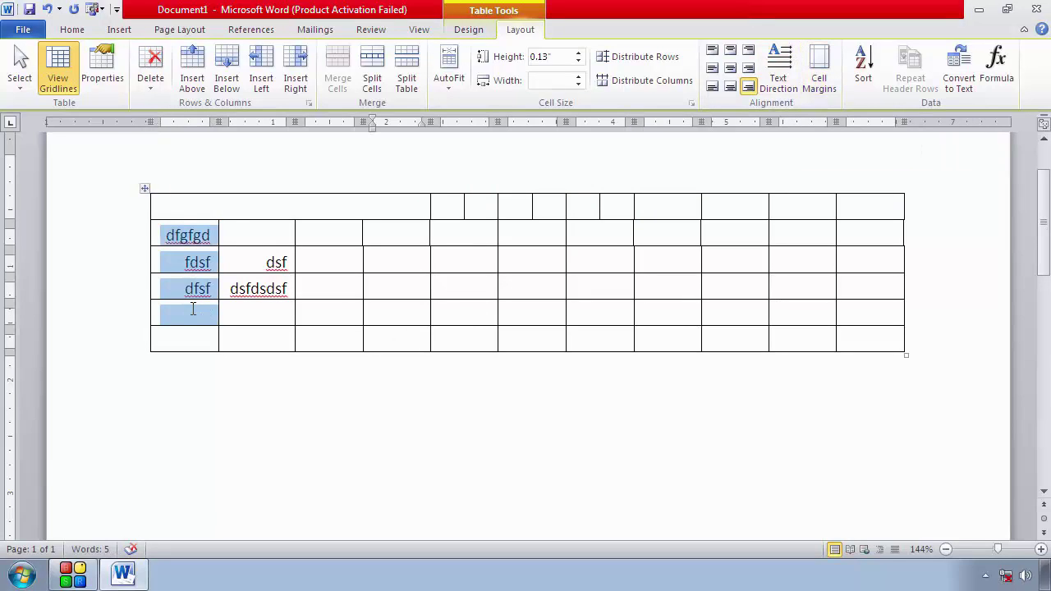
pyautogui.click(182, 236)
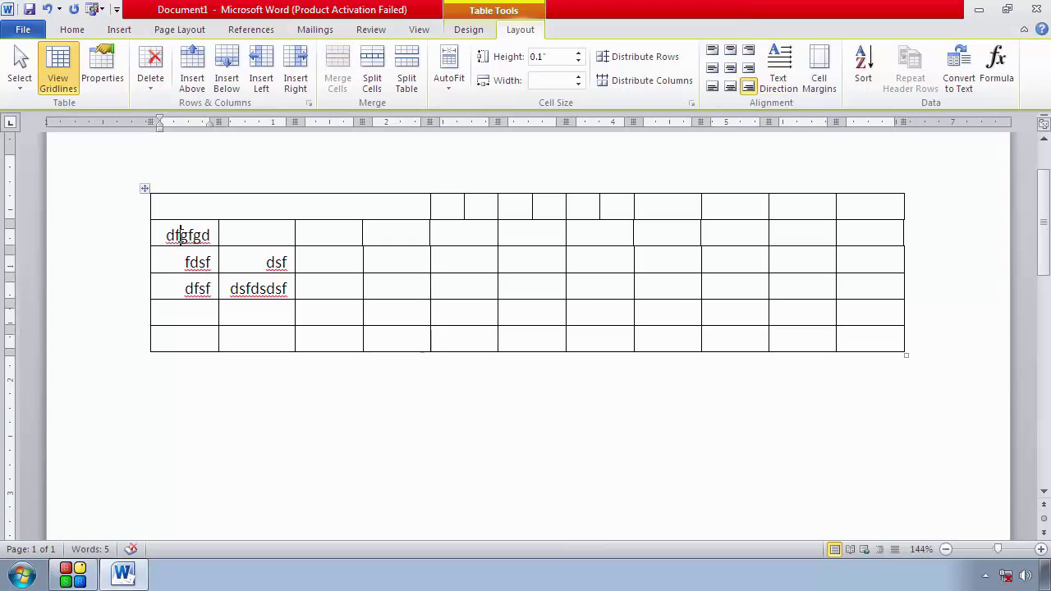
pyautogui.doubleClick(181, 236)
pyautogui.write('a')
pyautogui.click(185, 262)
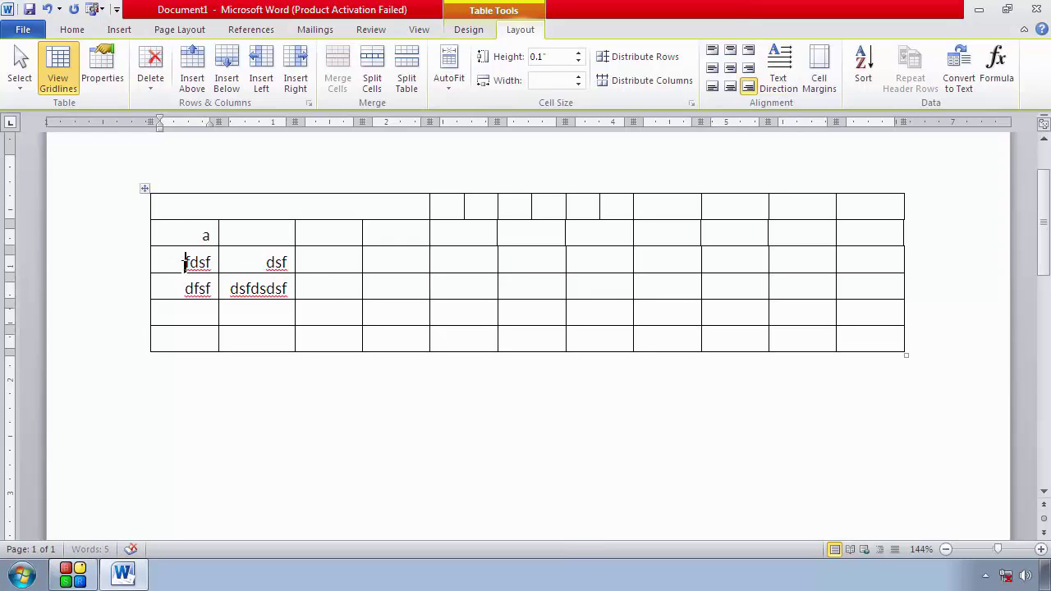
pyautogui.write('a')
pyautogui.click(193, 288)
pyautogui.write('a')
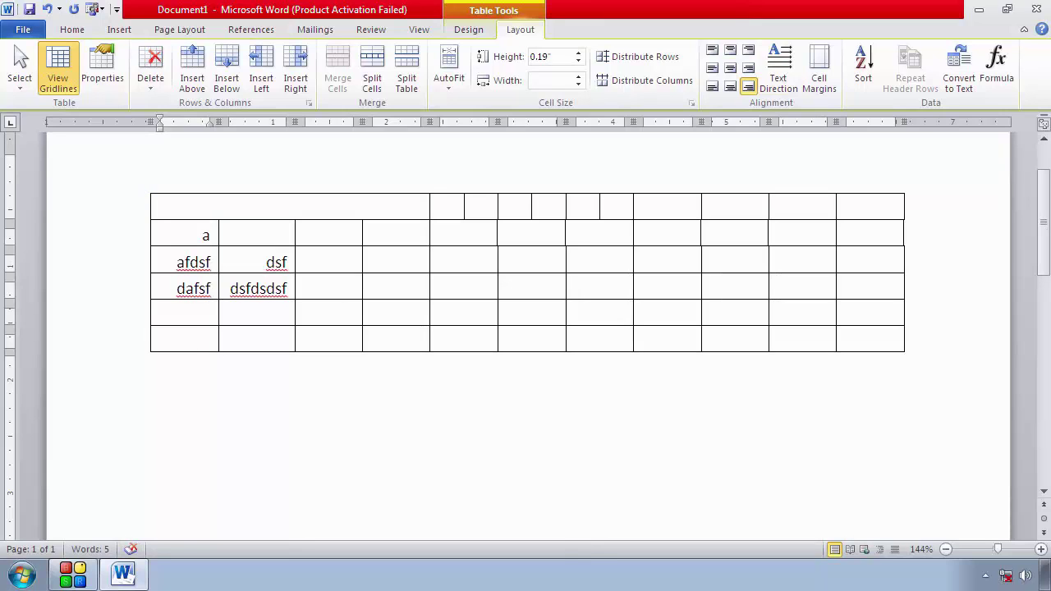
# Step: Type 'zzzz' and 'ddd' in the last two first-column cells, then select the column
pyautogui.click(200, 315)
pyautogui.write('zzzz')
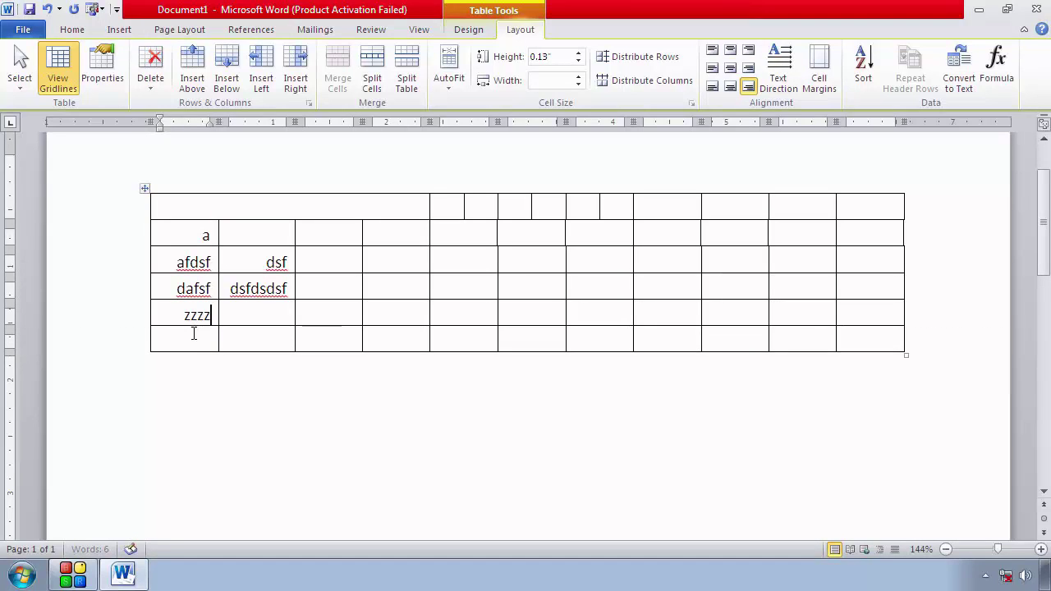
pyautogui.click(194, 337)
pyautogui.write('ddd')
pyautogui.click(258, 424)
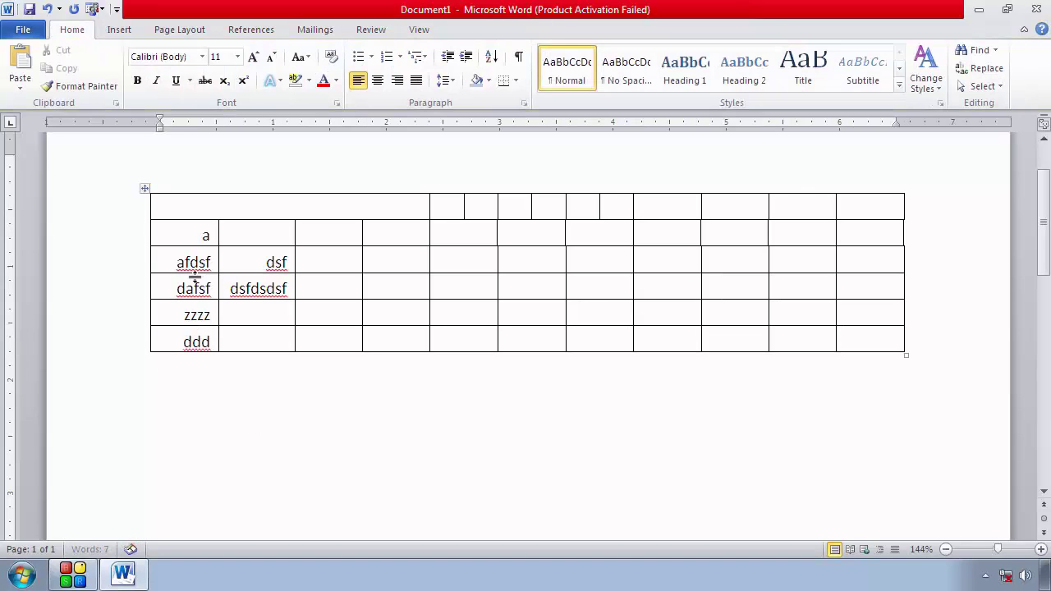
pyautogui.moveTo(204, 235); pyautogui.dragTo(192, 337)
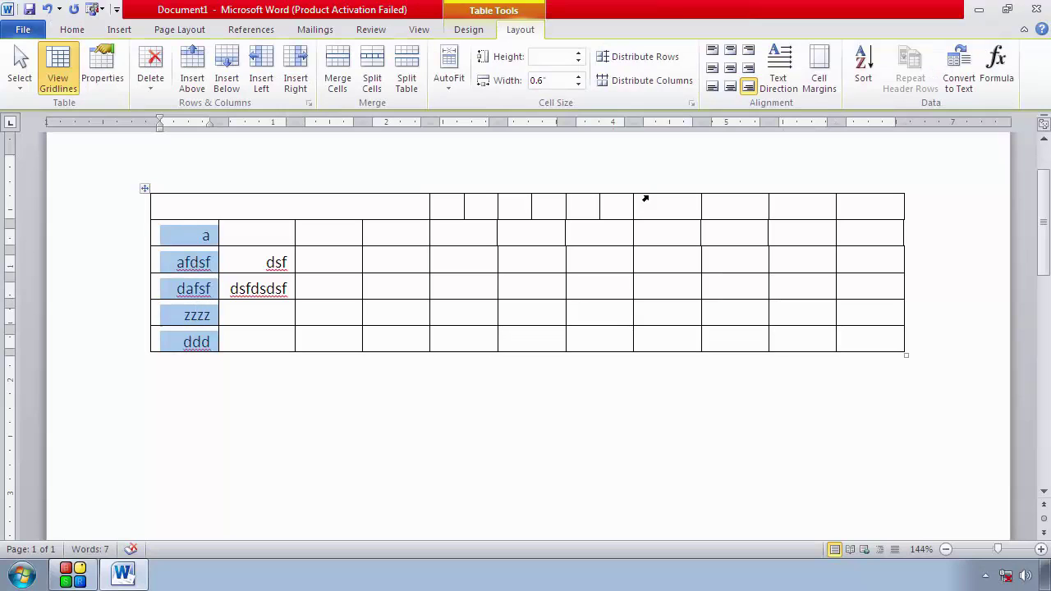
# Step: Sort the table ascending first, then re-sort by Column 1 descending: zzzz, ddd, dafsf, afdsf, a
pyautogui.click(863, 64)
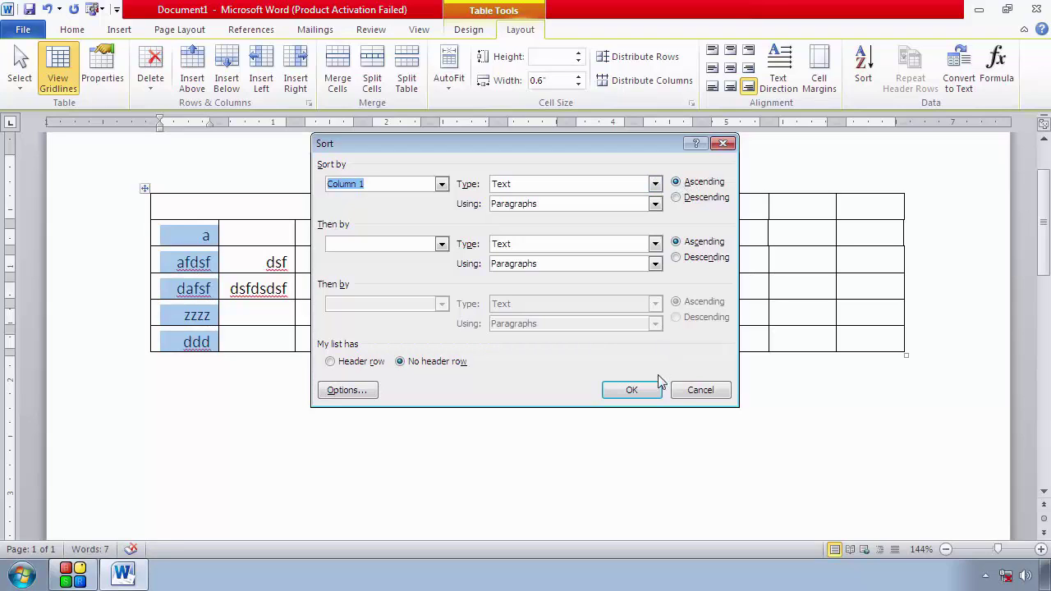
pyautogui.click(631, 390)
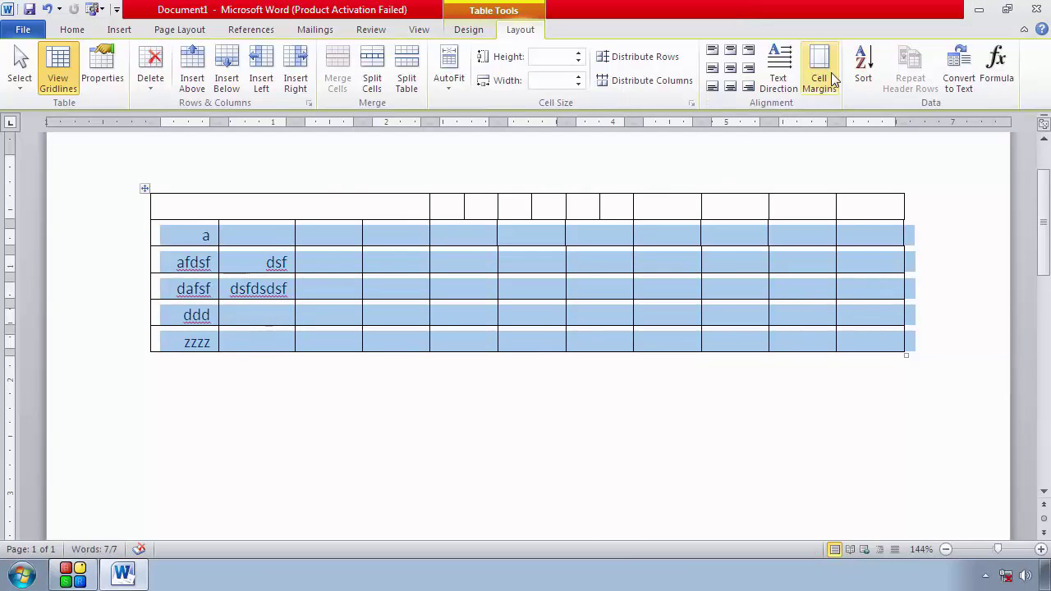
pyautogui.click(867, 76)
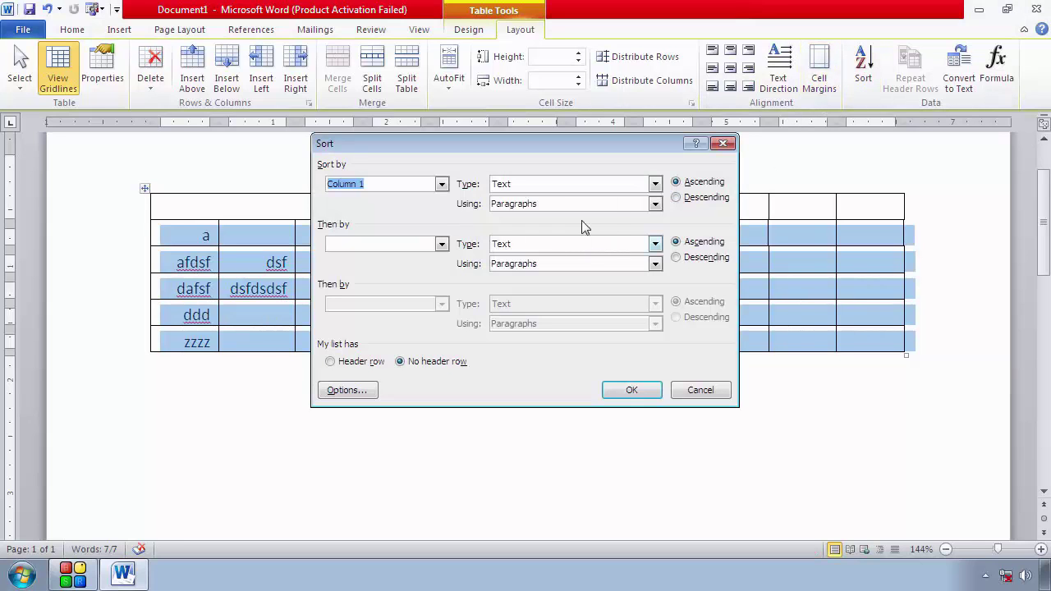
pyautogui.click(676, 197)
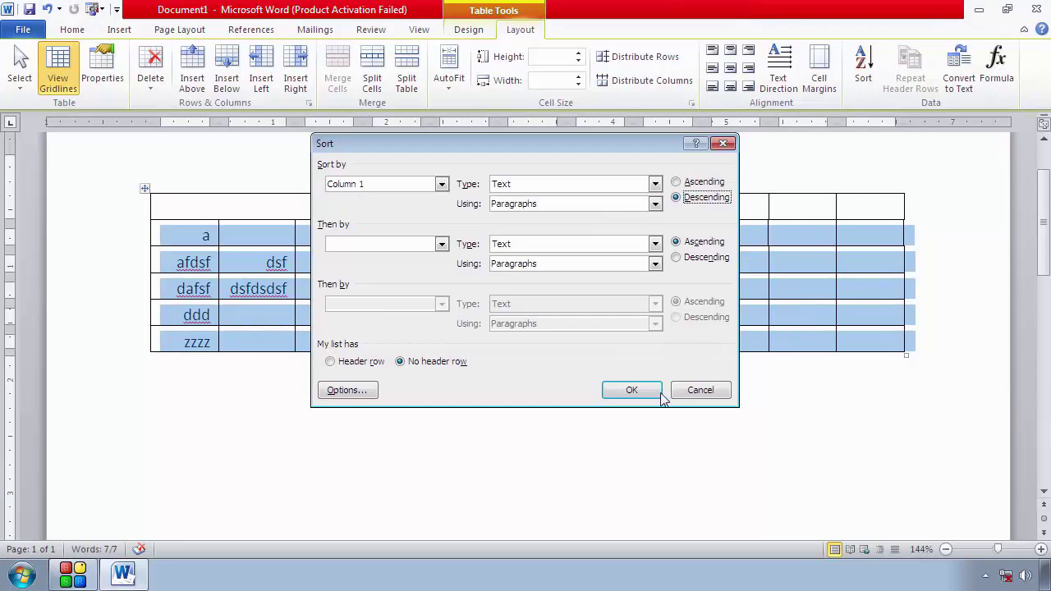
pyautogui.click(632, 390)
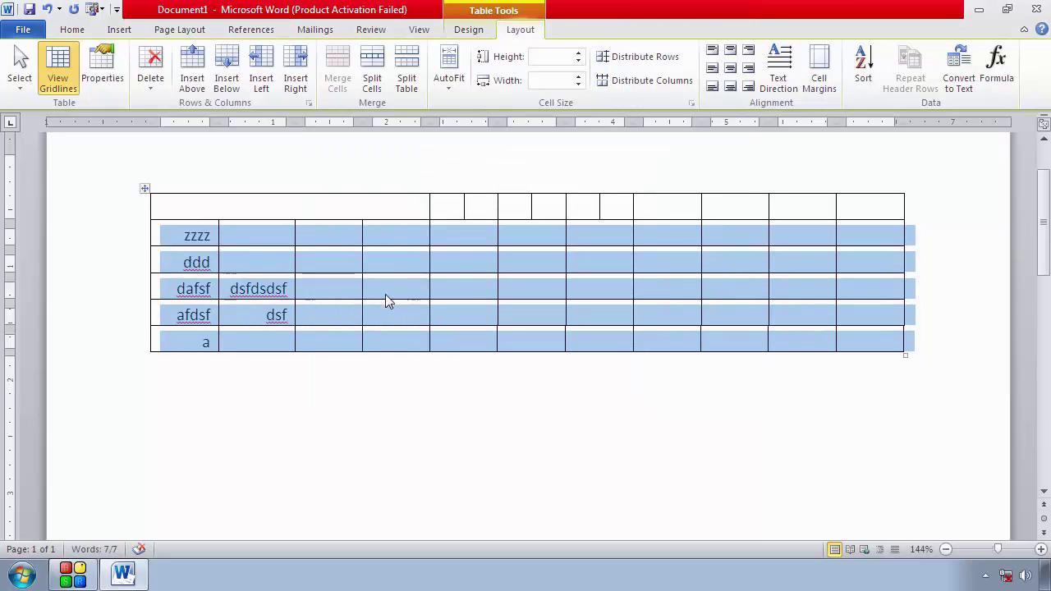
# Step: Deselect the table, then close Document1, choosing Don't Save at the prompt
pyautogui.click(333, 240)
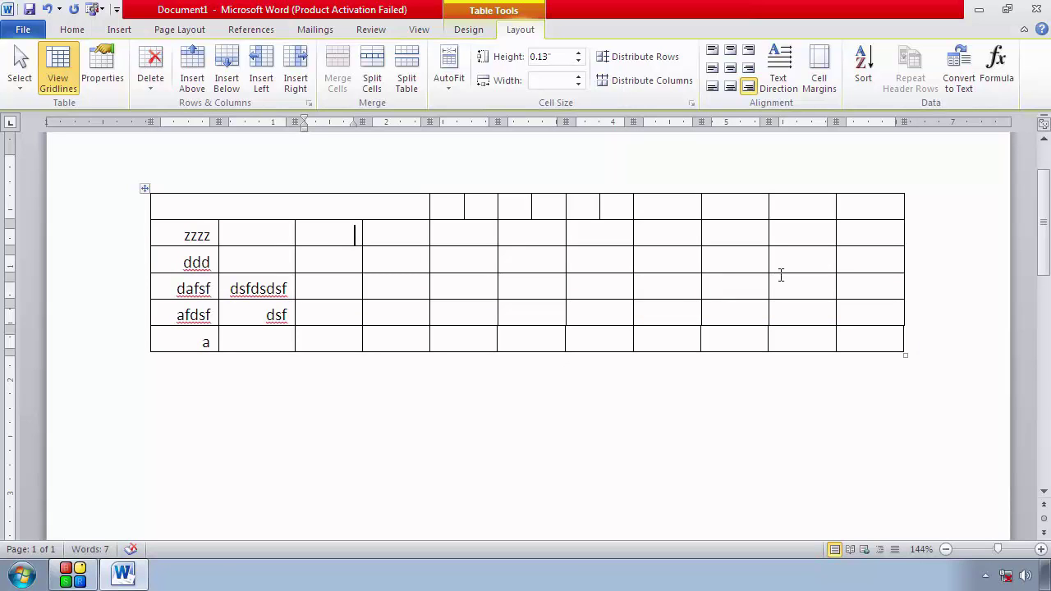
pyautogui.click(1035, 11)
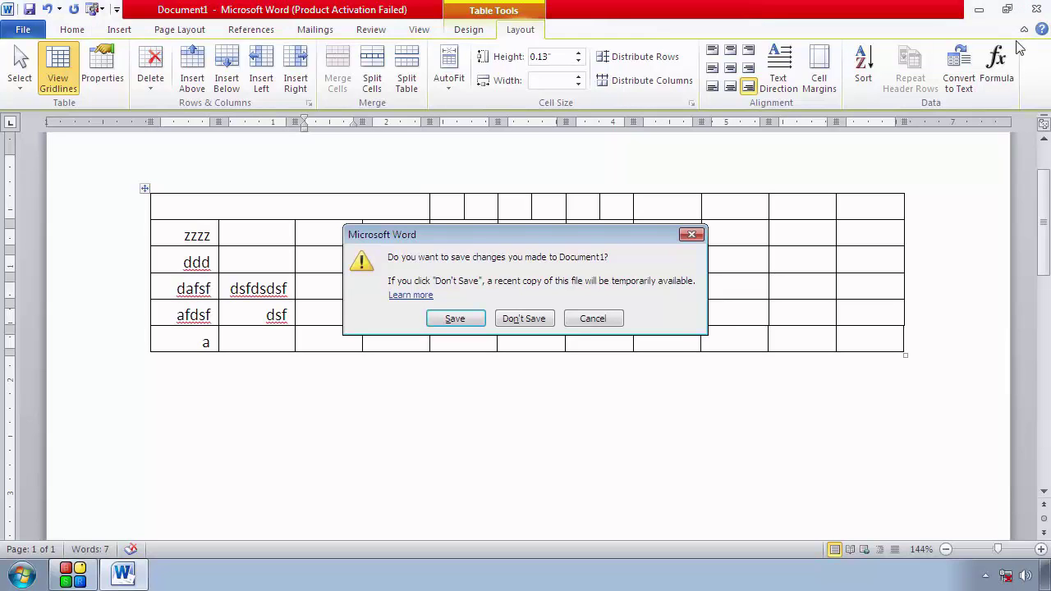
pyautogui.click(543, 323)
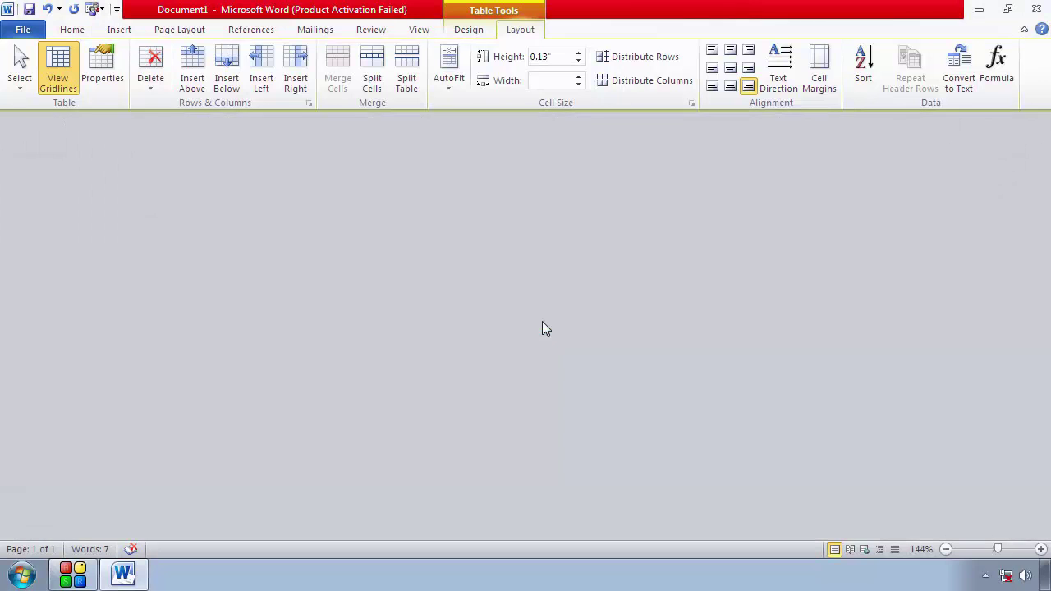